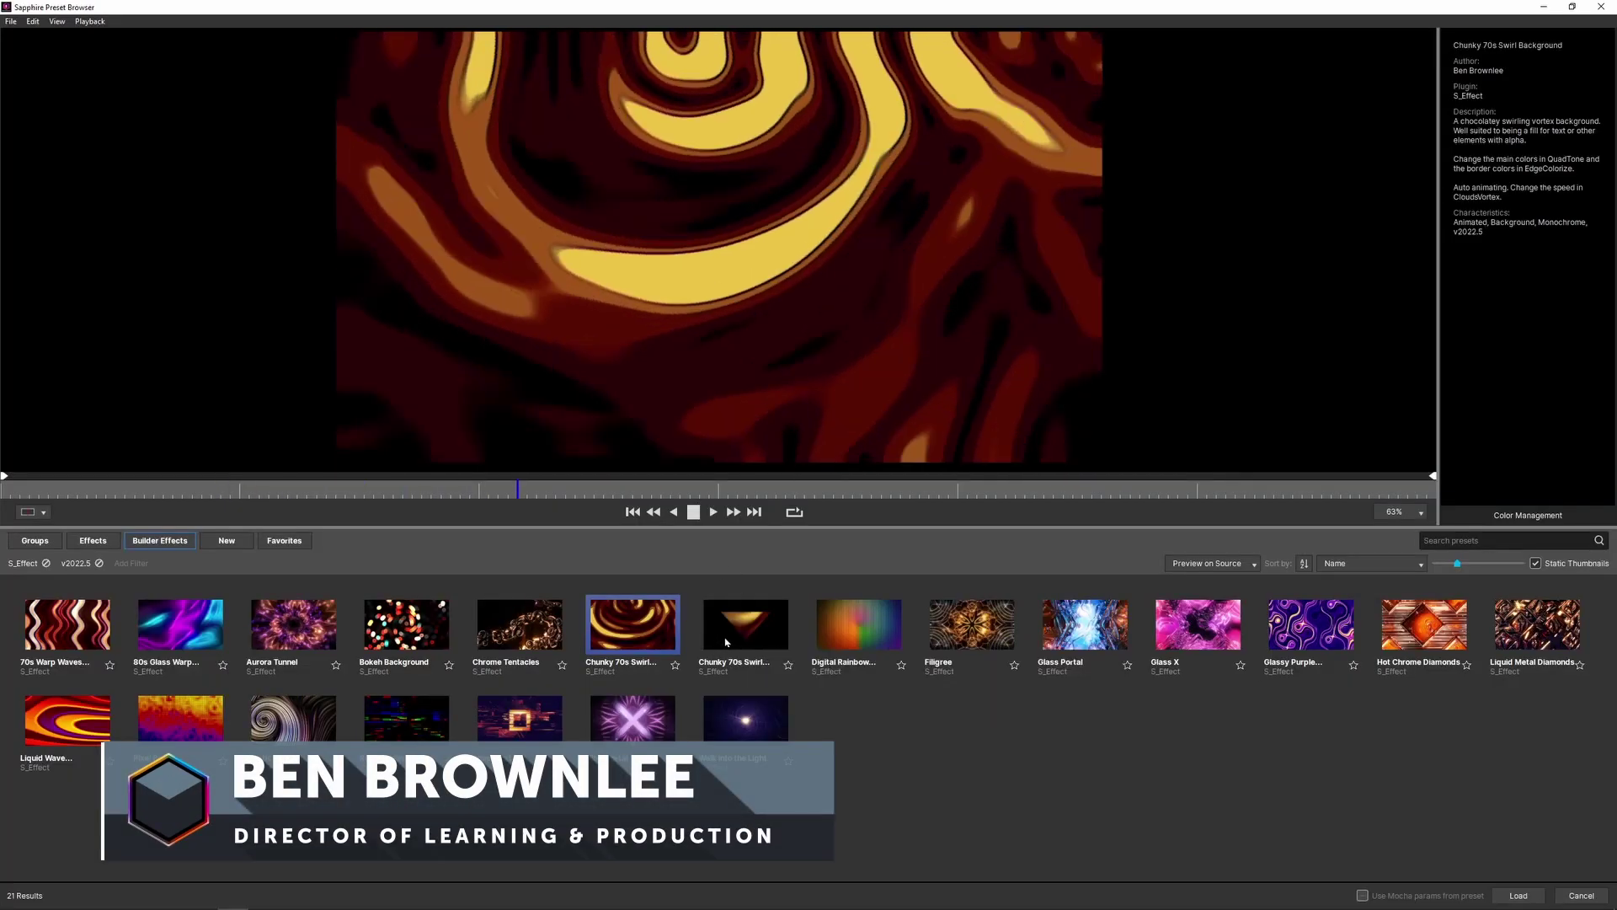
Preview the Chunky 70s Swirl Shape and Digital Rainbow Builder presets.
{"action": "left_click", "coordinate": [725, 642]}
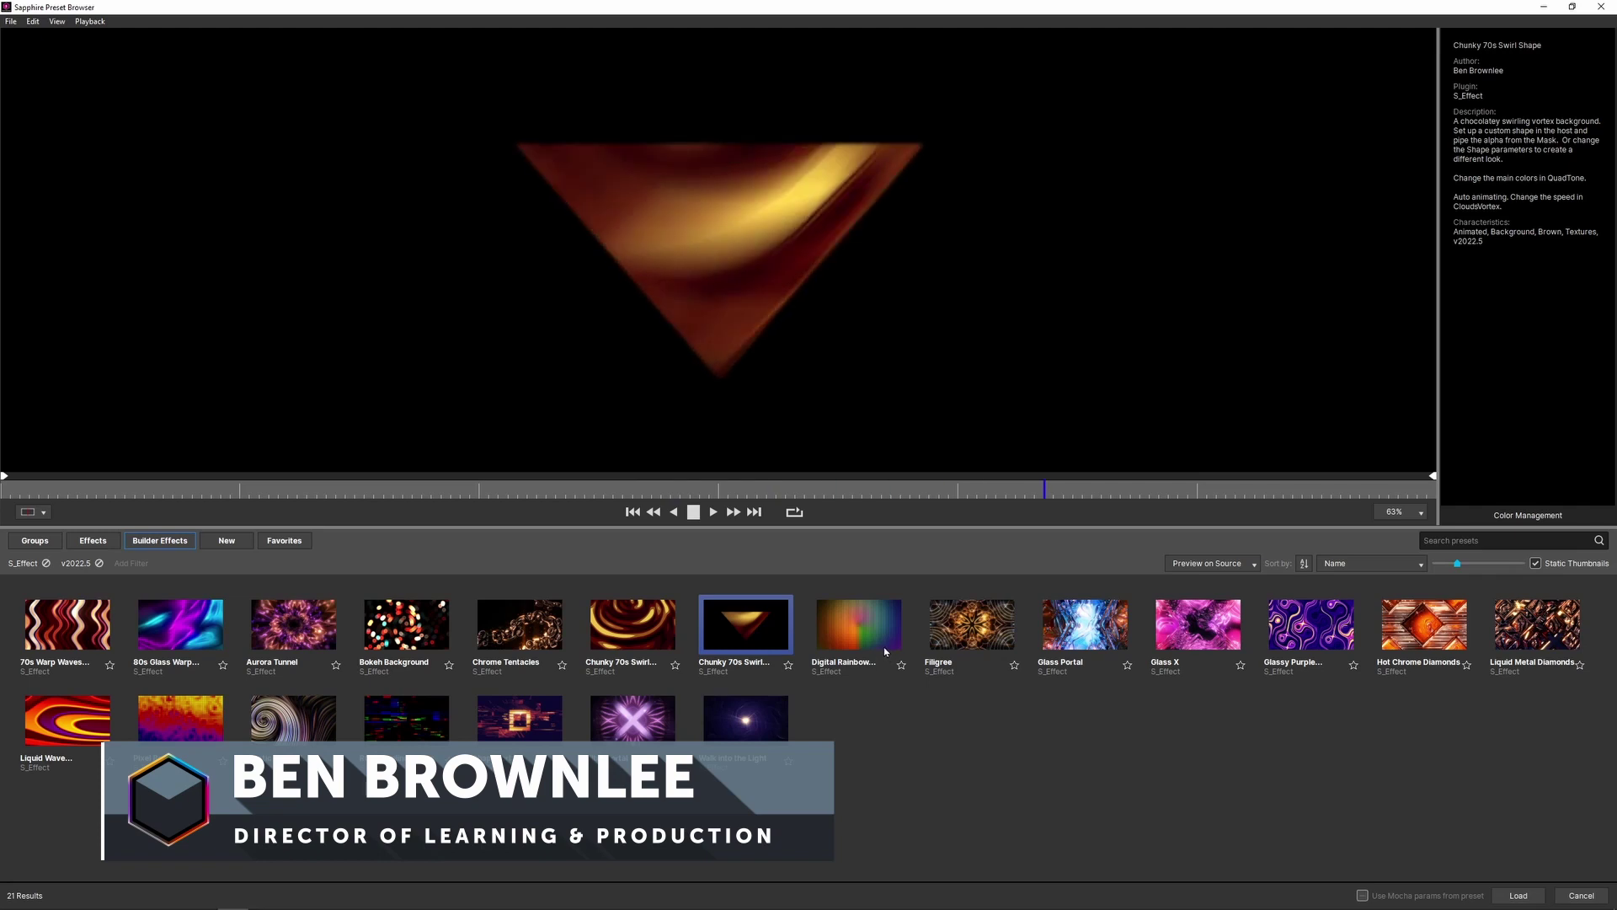
{"action": "left_click", "coordinate": [886, 651]}
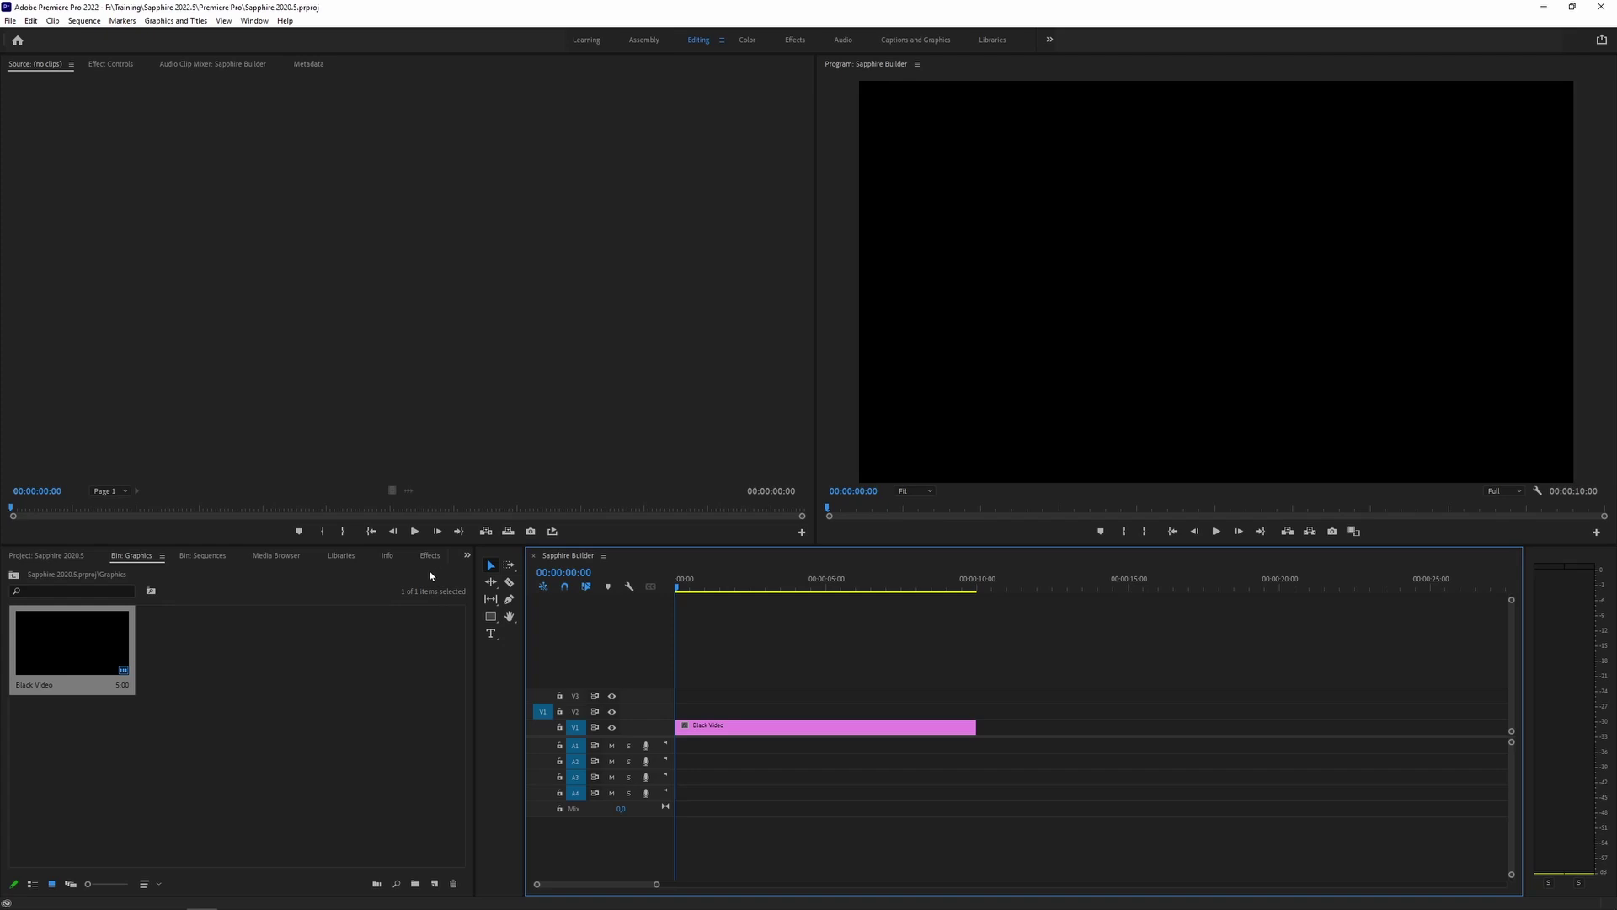
Search effects for 's_effect', drop S_Effect on the Black Video clip, and show Effect Controls.
{"action": "left_click", "coordinate": [428, 556]}
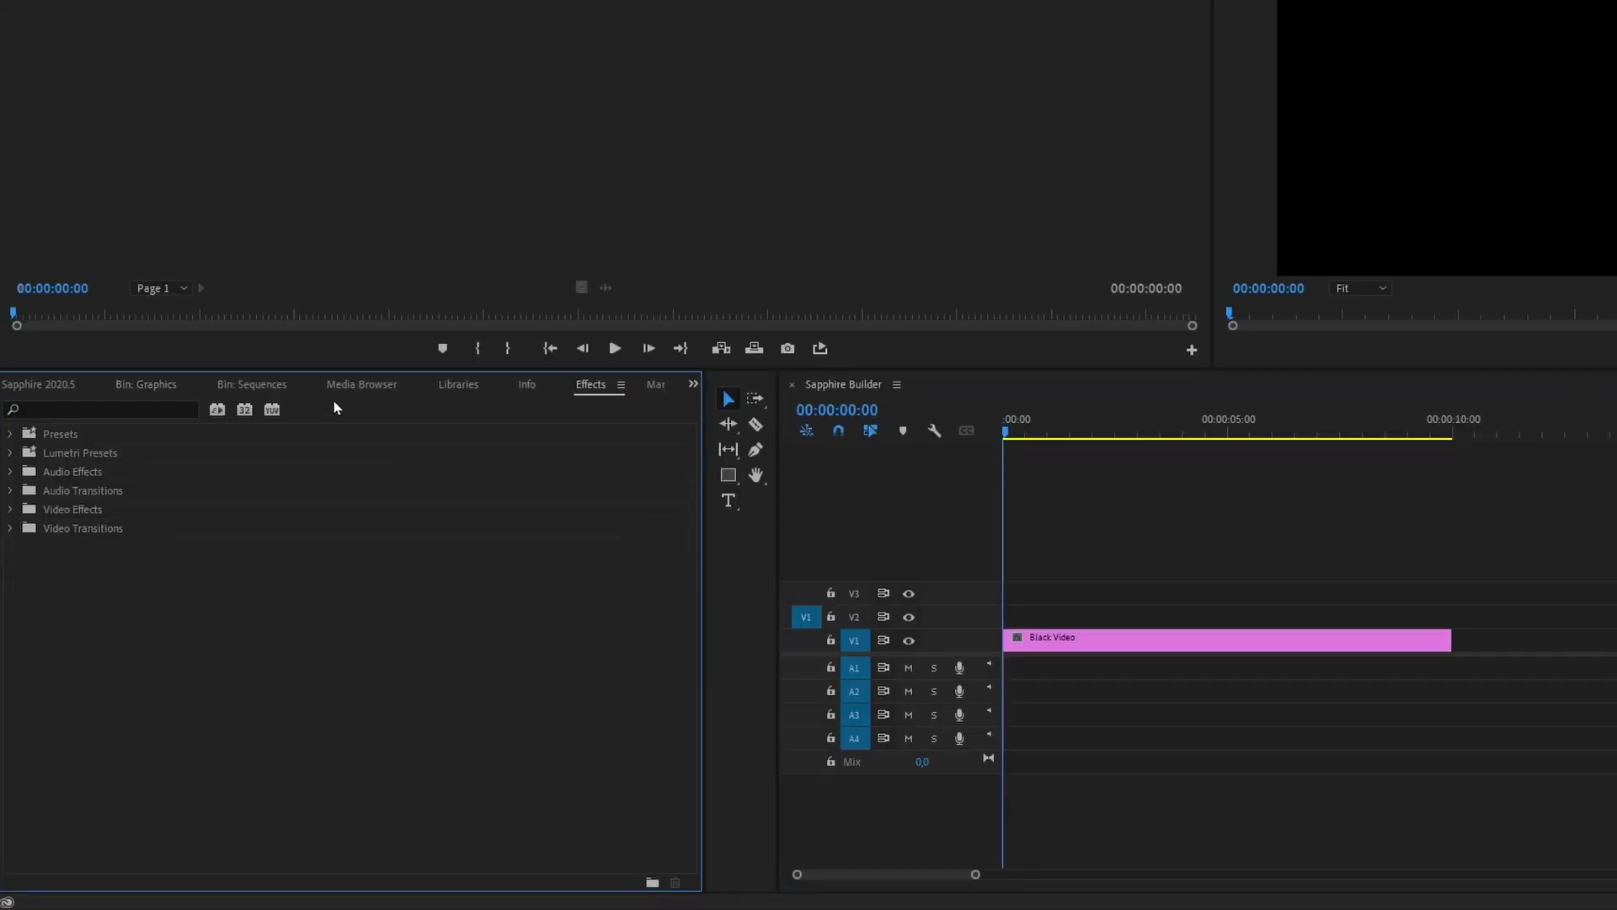
{"action": "left_click", "coordinate": [56, 572]}
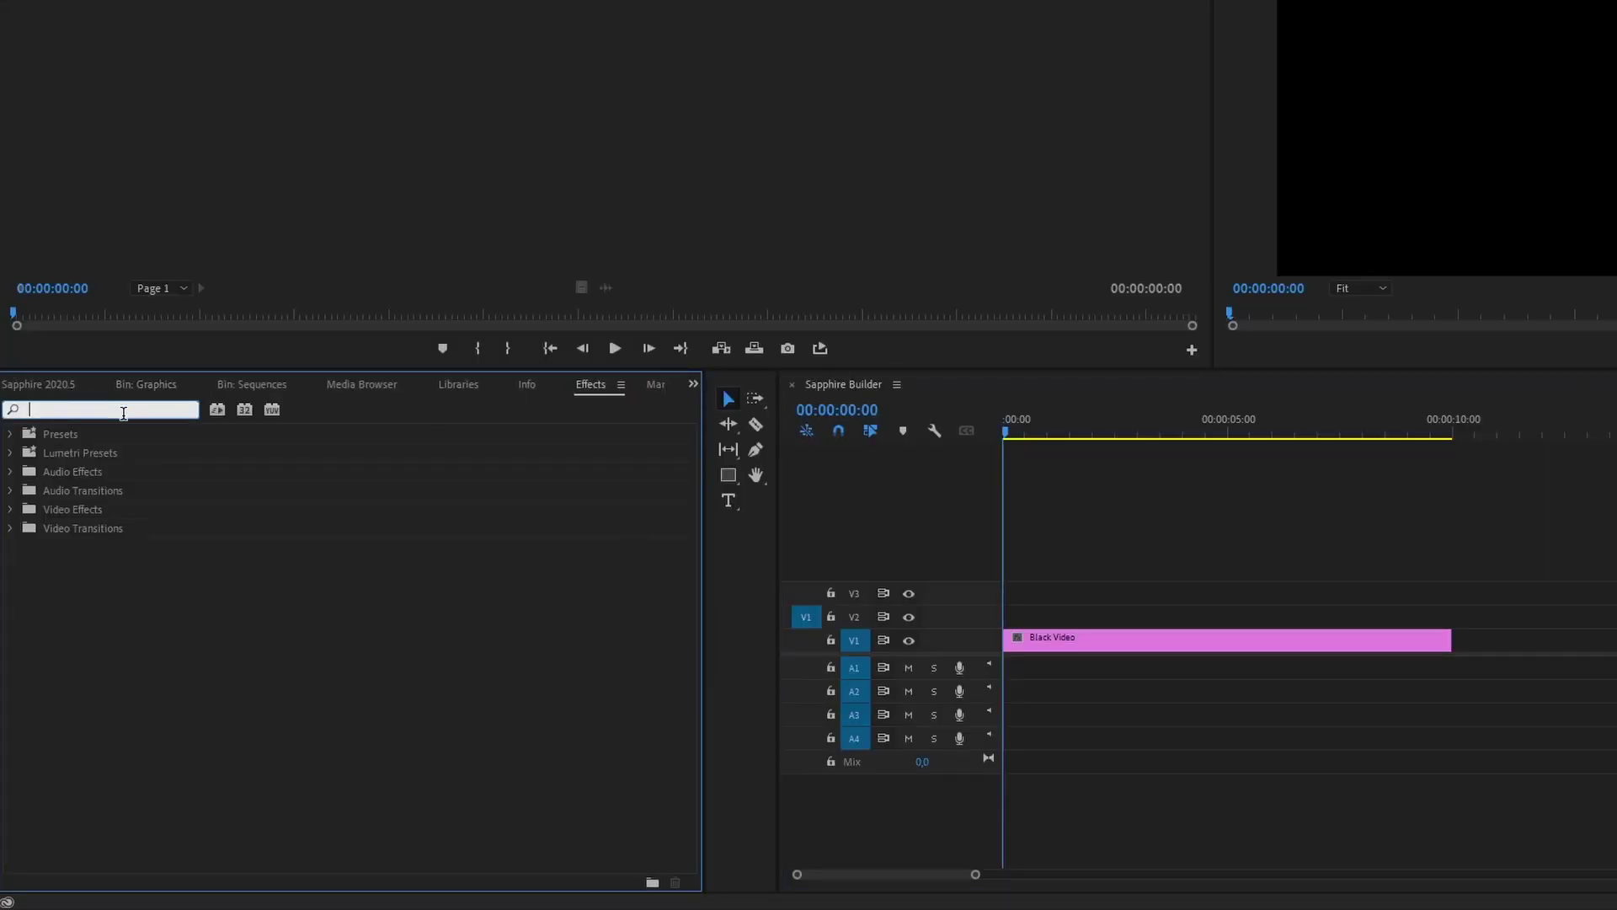
{"action": "type", "text": "s_"}
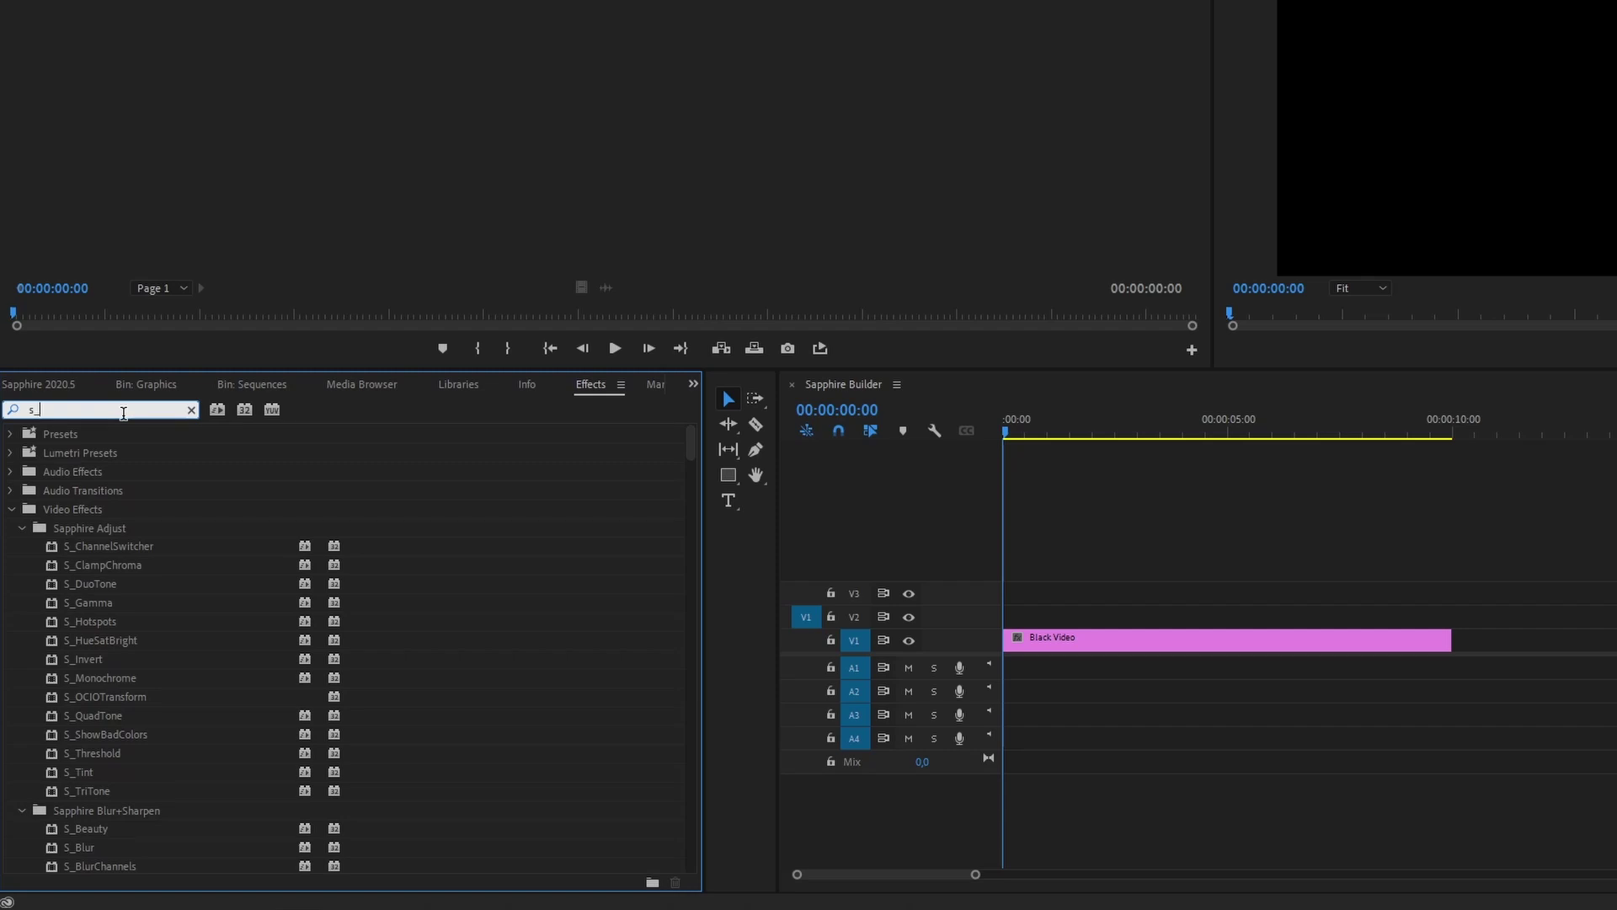
{"action": "type", "text": "effect"}
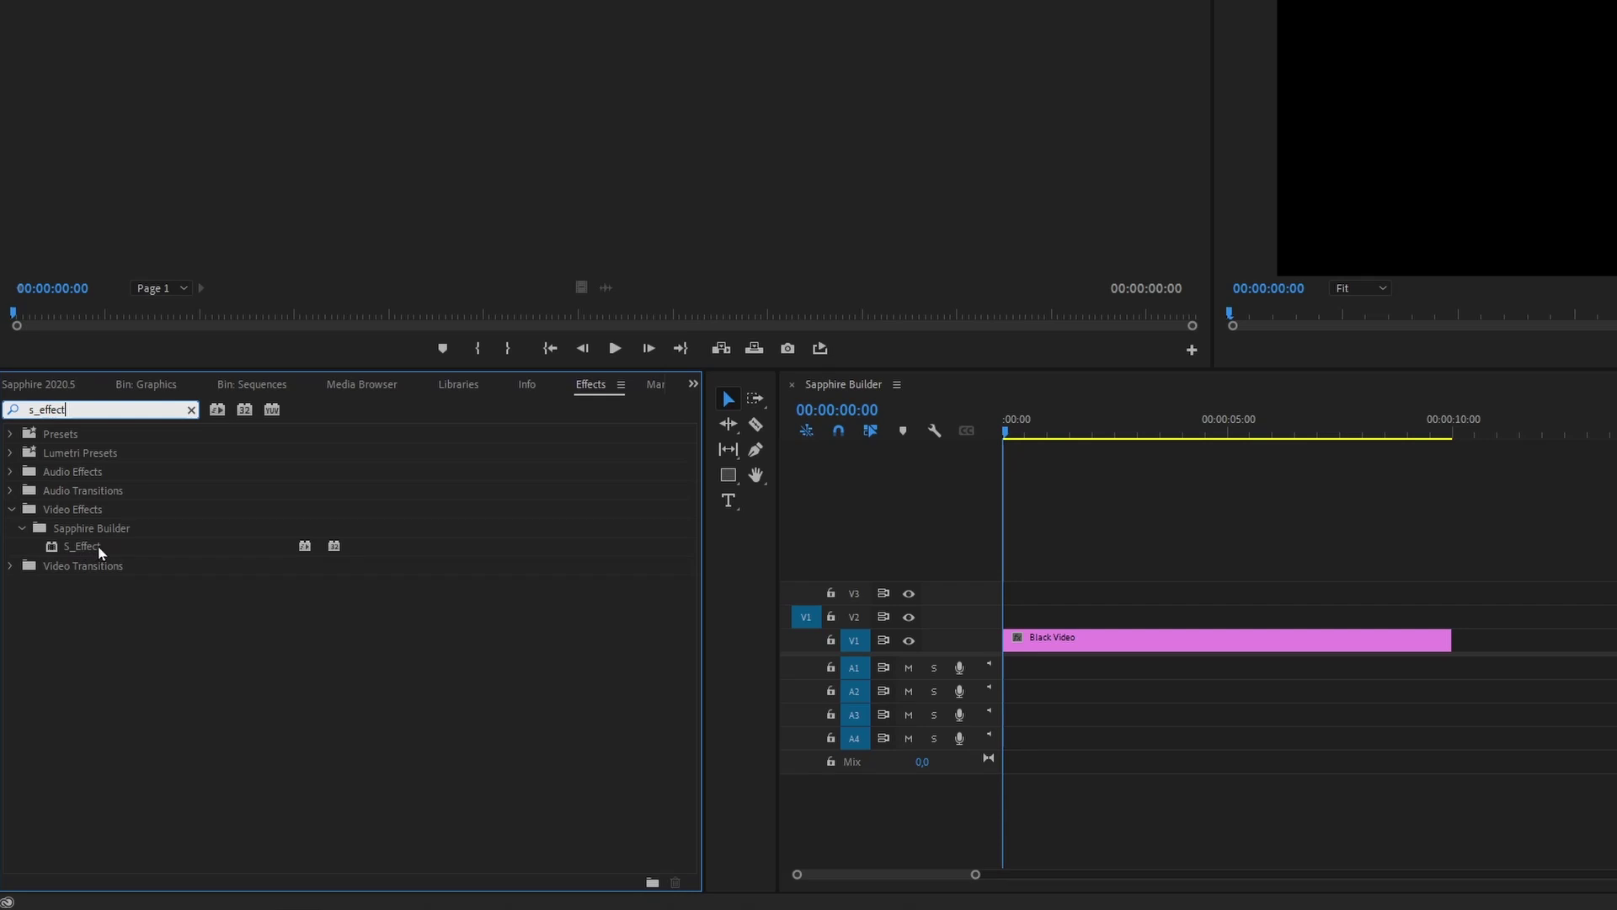
{"action": "left_click_drag", "start_coordinate": [85, 547], "coordinate": [1464, 582]}
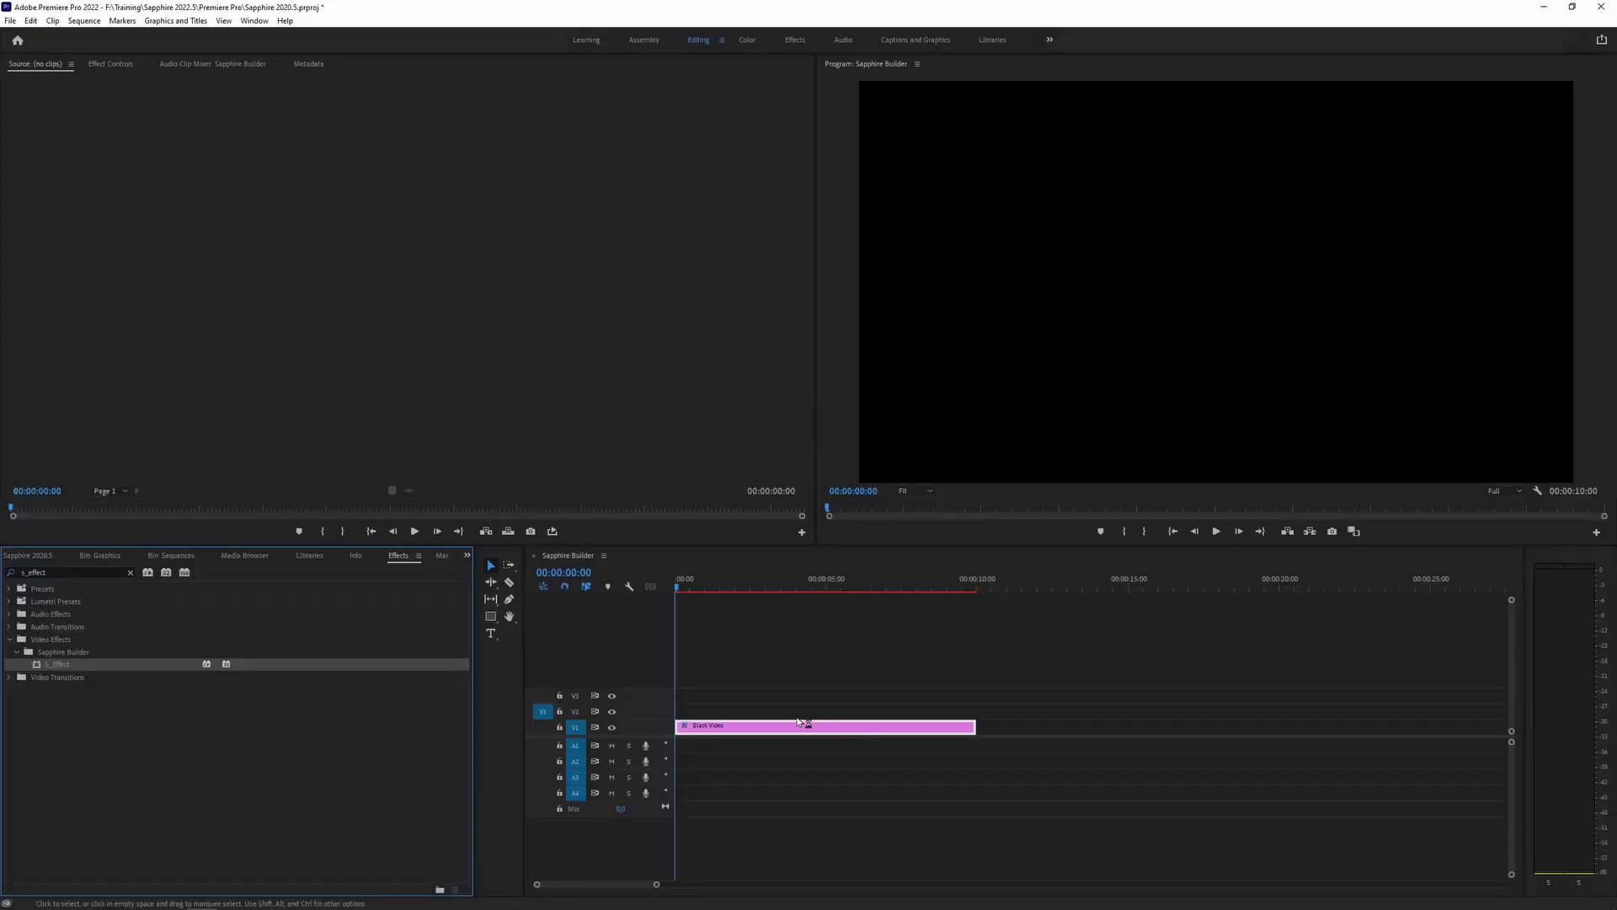
{"action": "left_click_drag", "start_coordinate": [984, 689], "coordinate": [809, 722]}
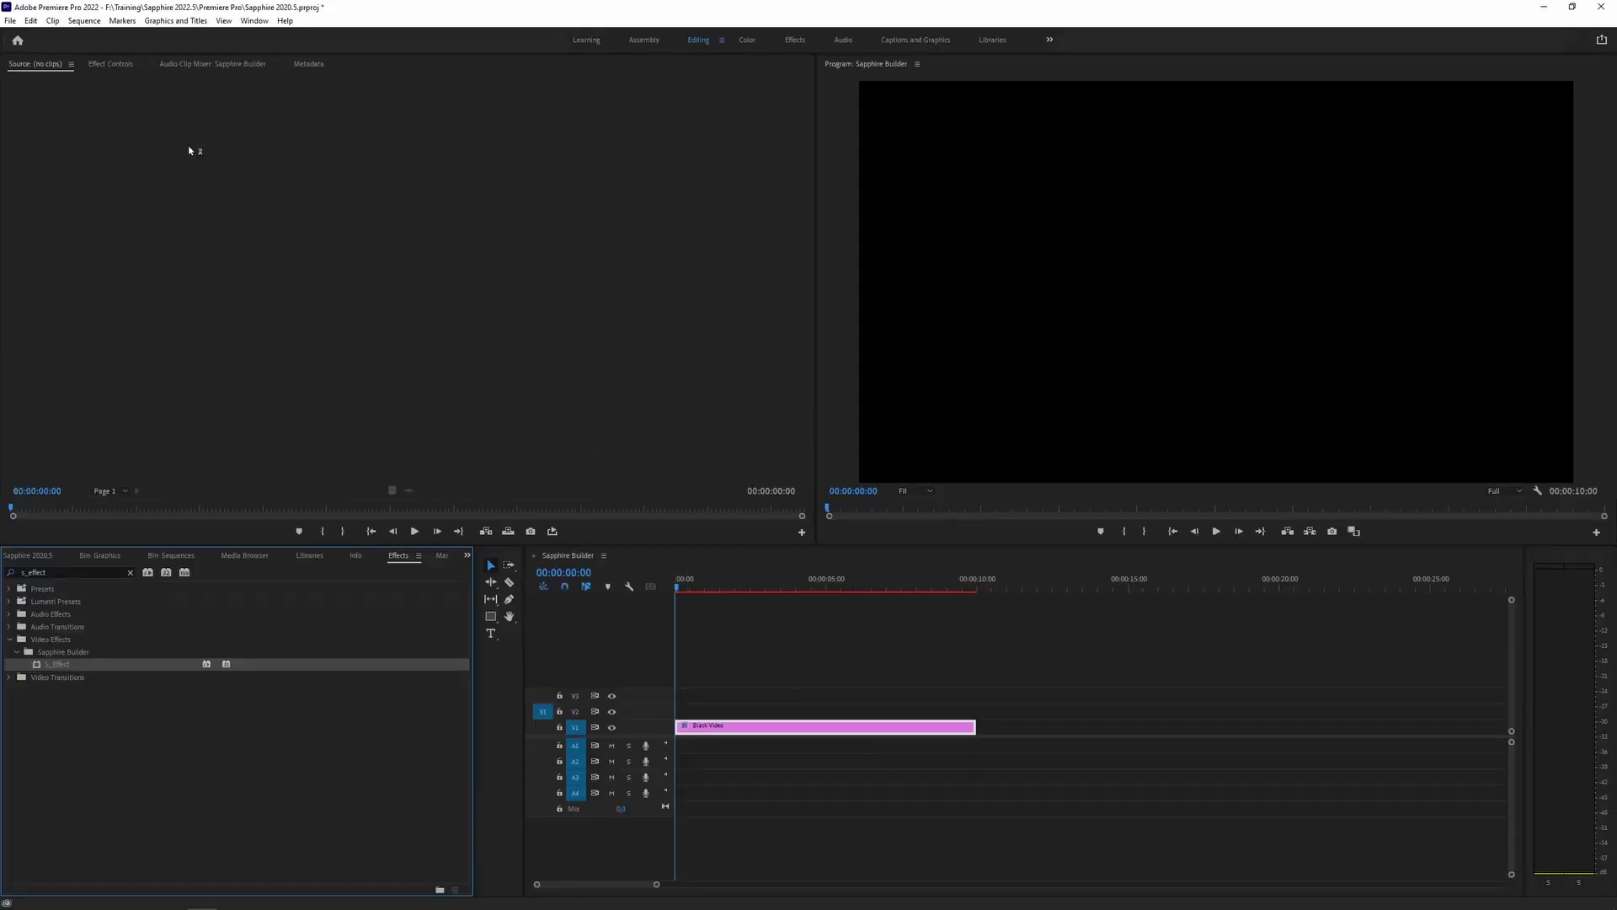
{"action": "left_click", "coordinate": [108, 65]}
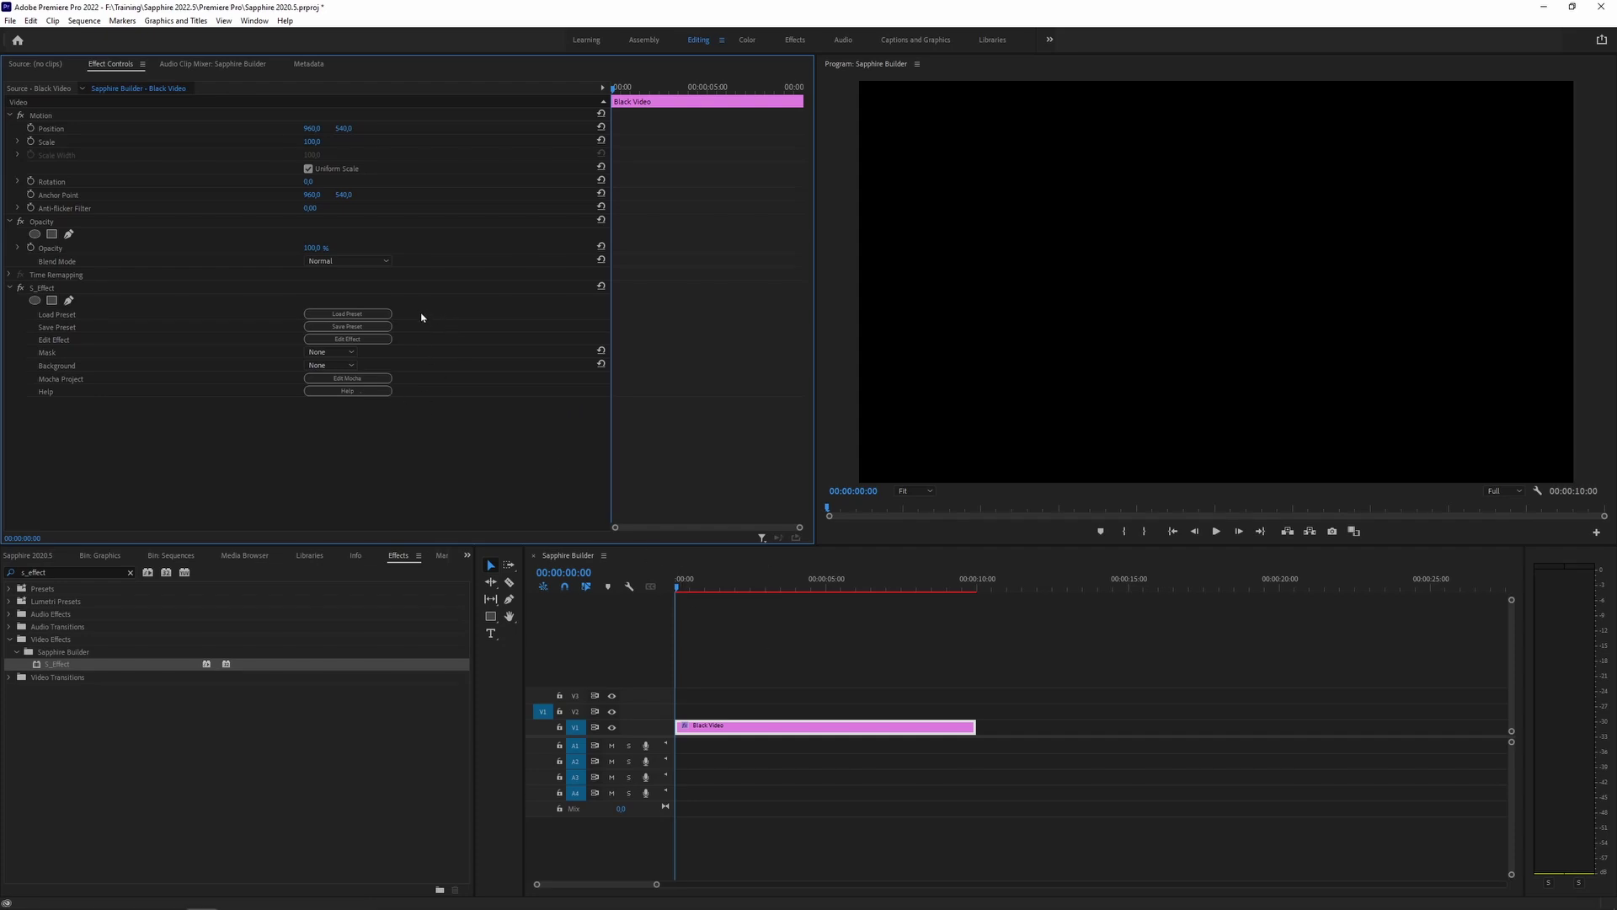
Open the S_Effect preset browser, then add and remove a v2020.5 filter.
{"action": "left_click", "coordinate": [382, 316]}
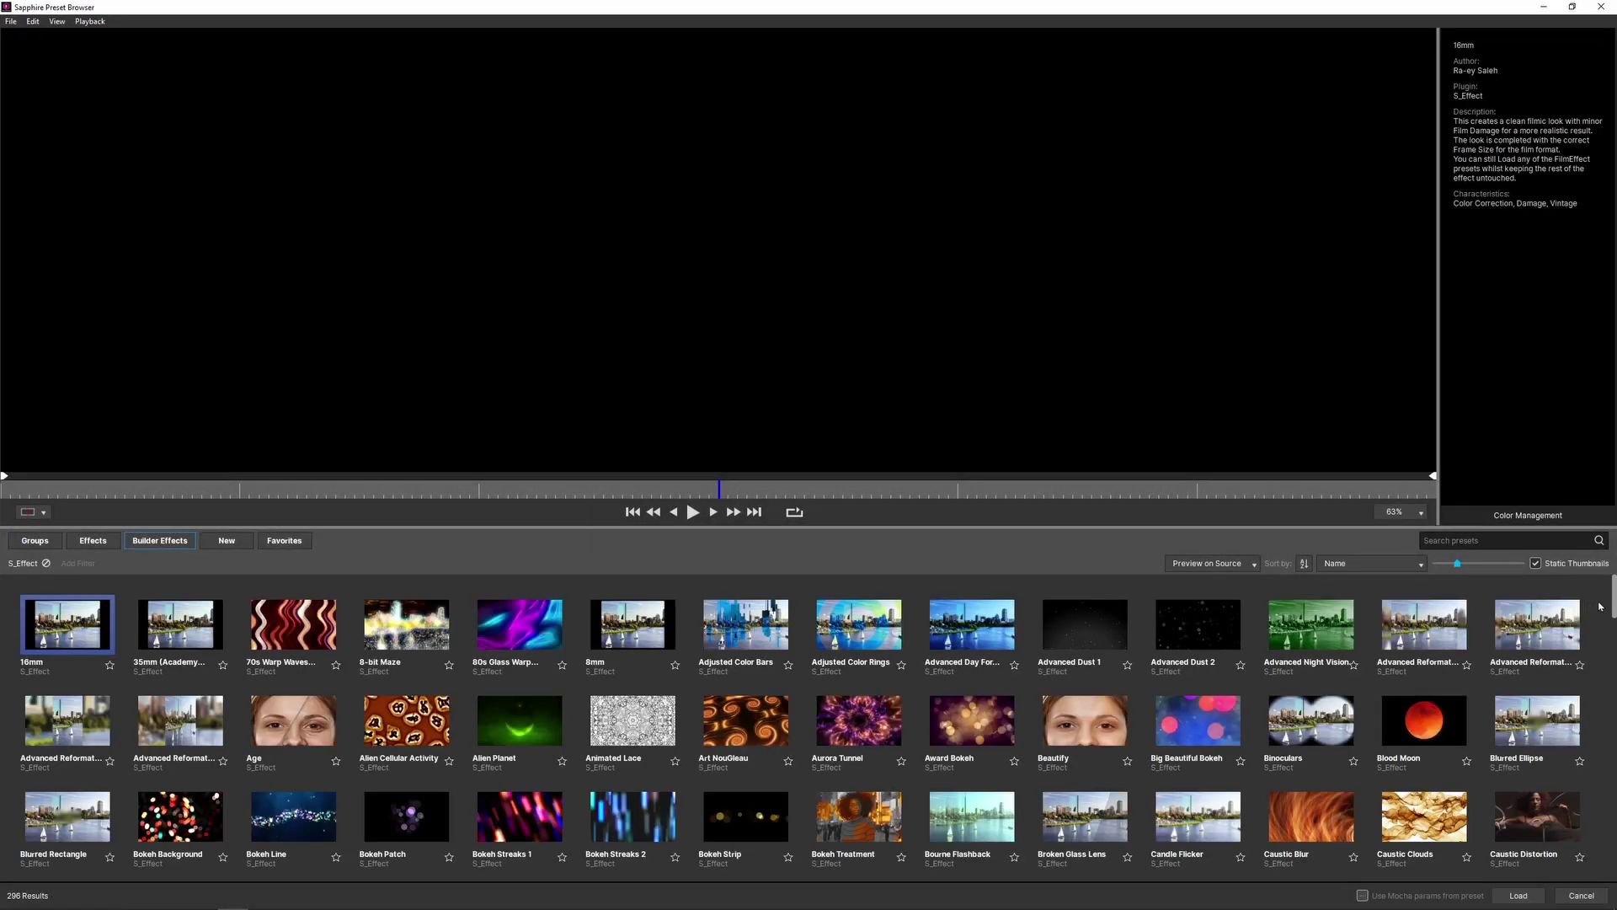
{"action": "mouse_move", "coordinate": [1612, 594]}
{"action": "left_mouse_down"}
{"action": "mouse_move", "coordinate": [1595, 810]}
{"action": "mouse_move", "coordinate": [1615, 450]}
{"action": "left_mouse_up"}
{"action": "left_click", "coordinate": [86, 566]}
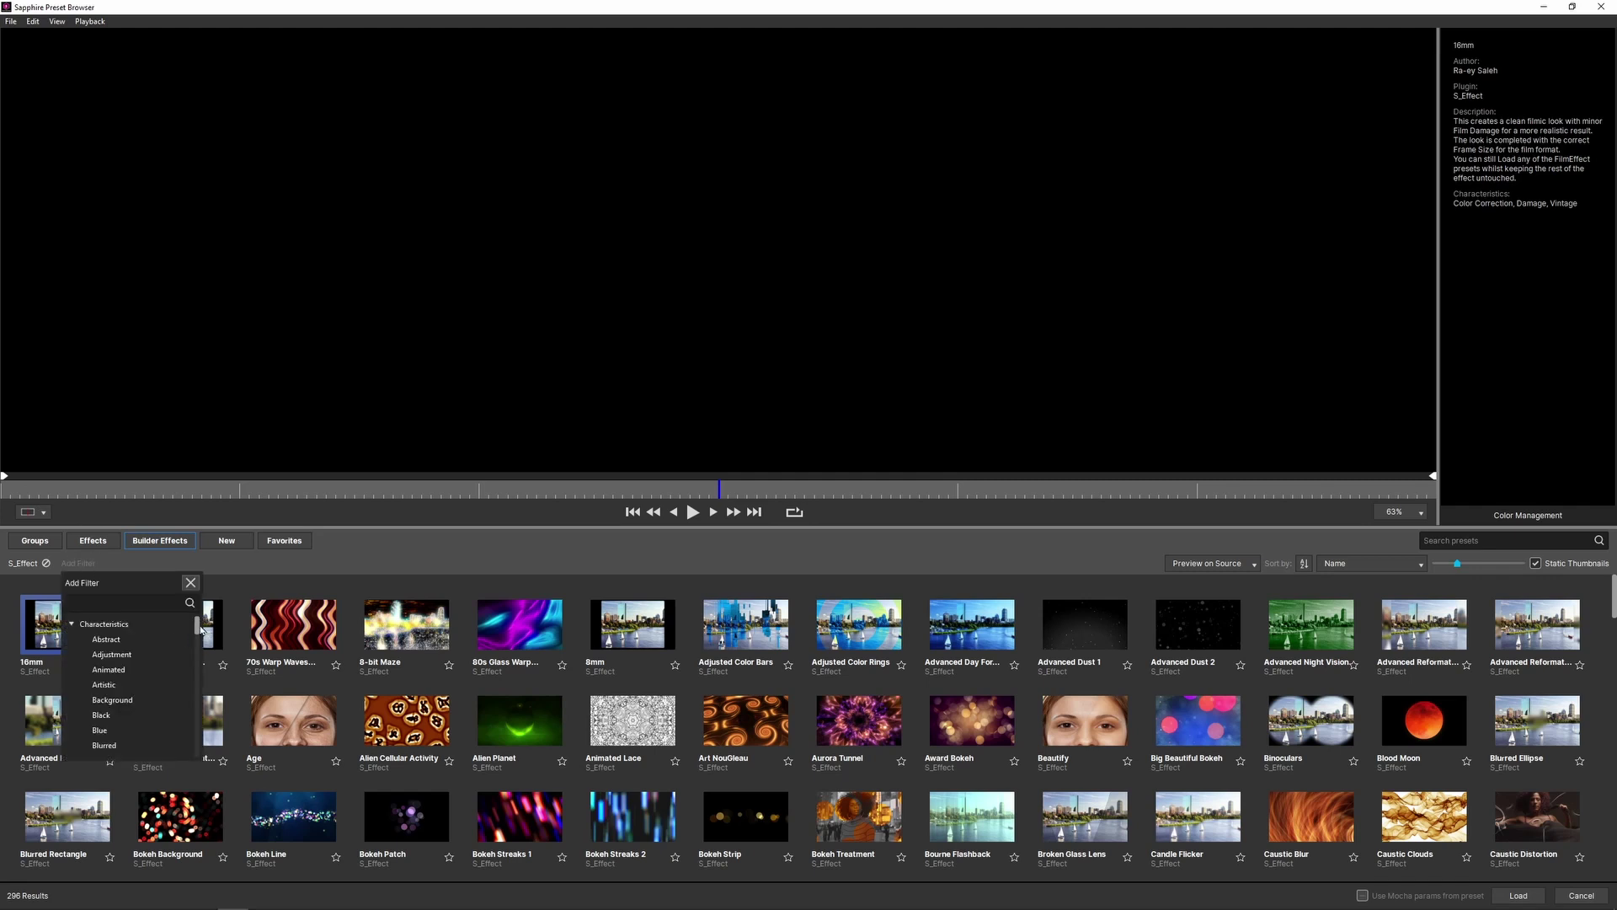
{"action": "left_click_drag", "start_coordinate": [199, 632], "coordinate": [199, 754]}
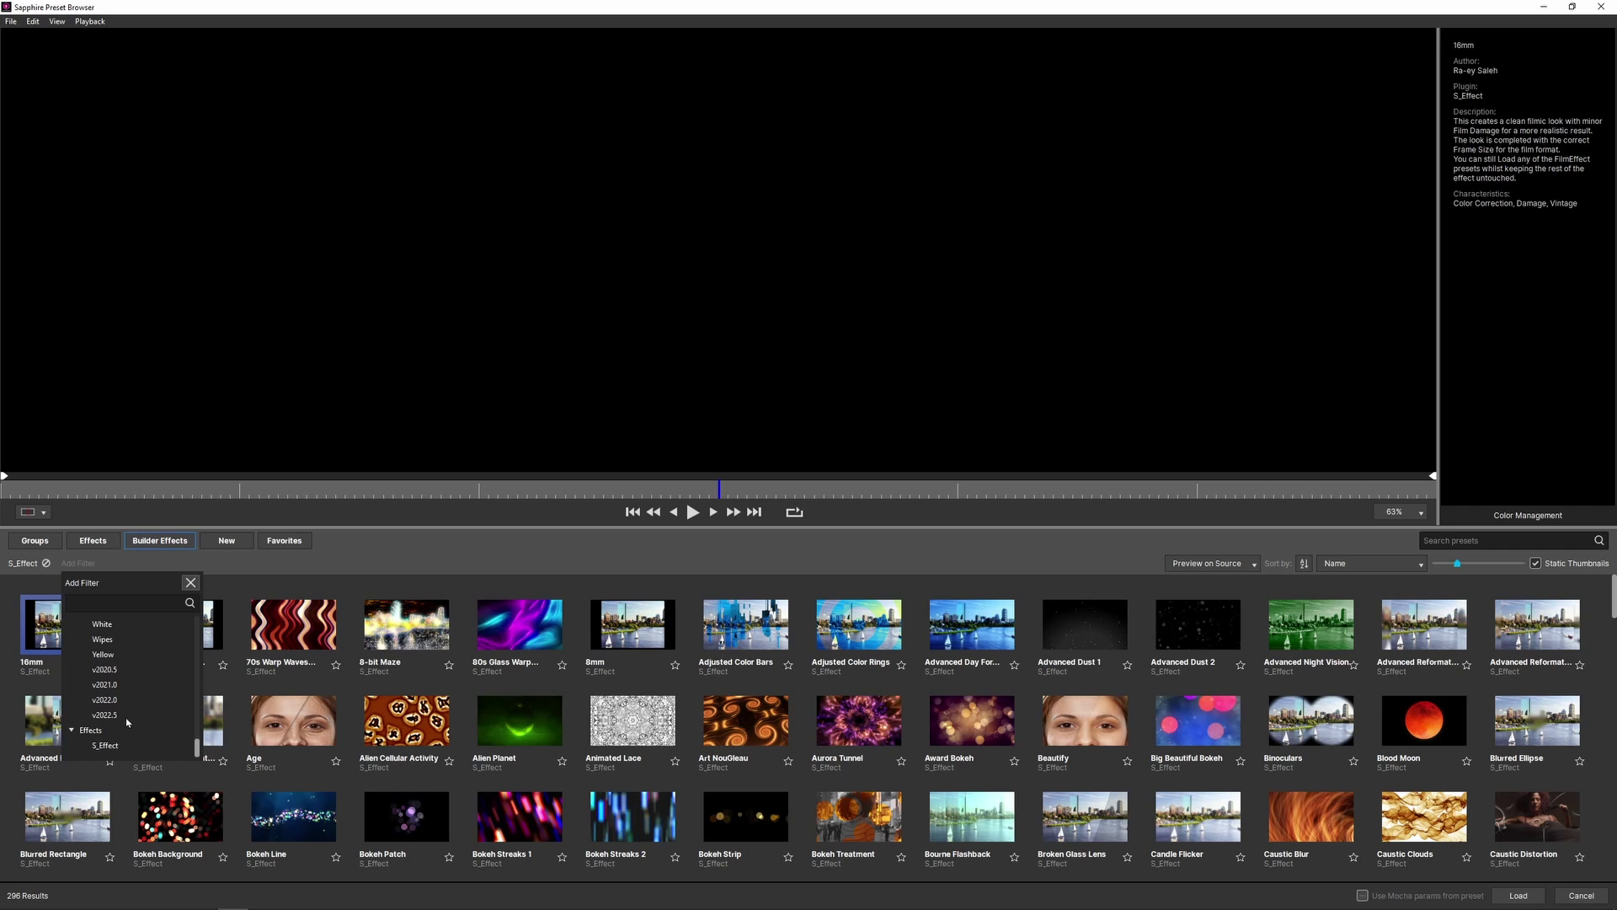
{"action": "left_click", "coordinate": [114, 669]}
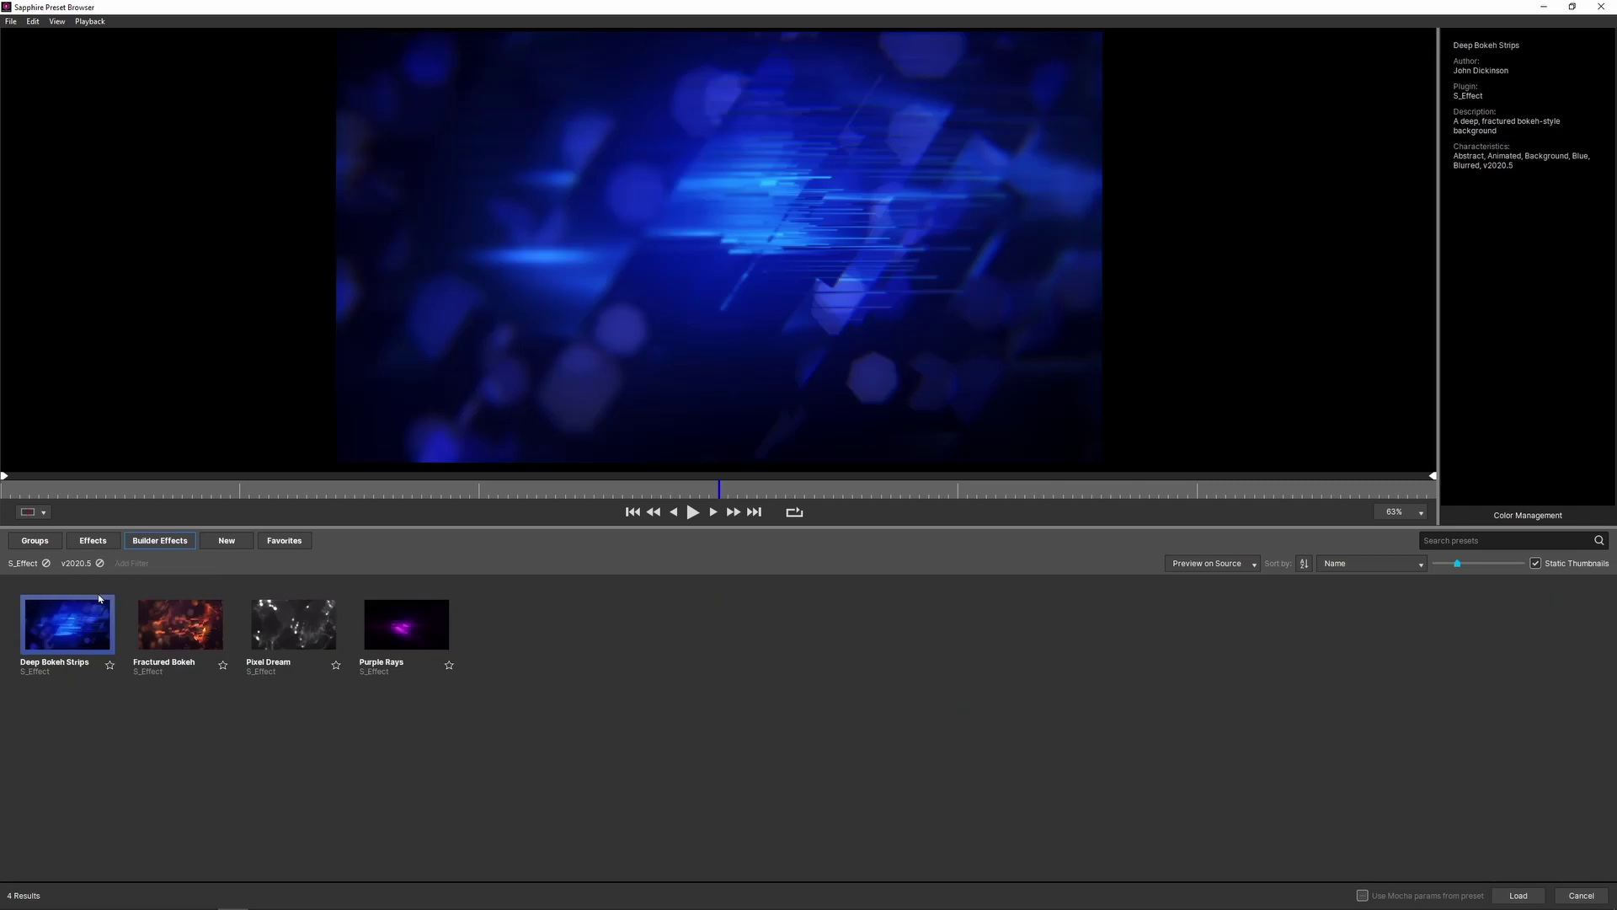
{"action": "left_click", "coordinate": [99, 564]}
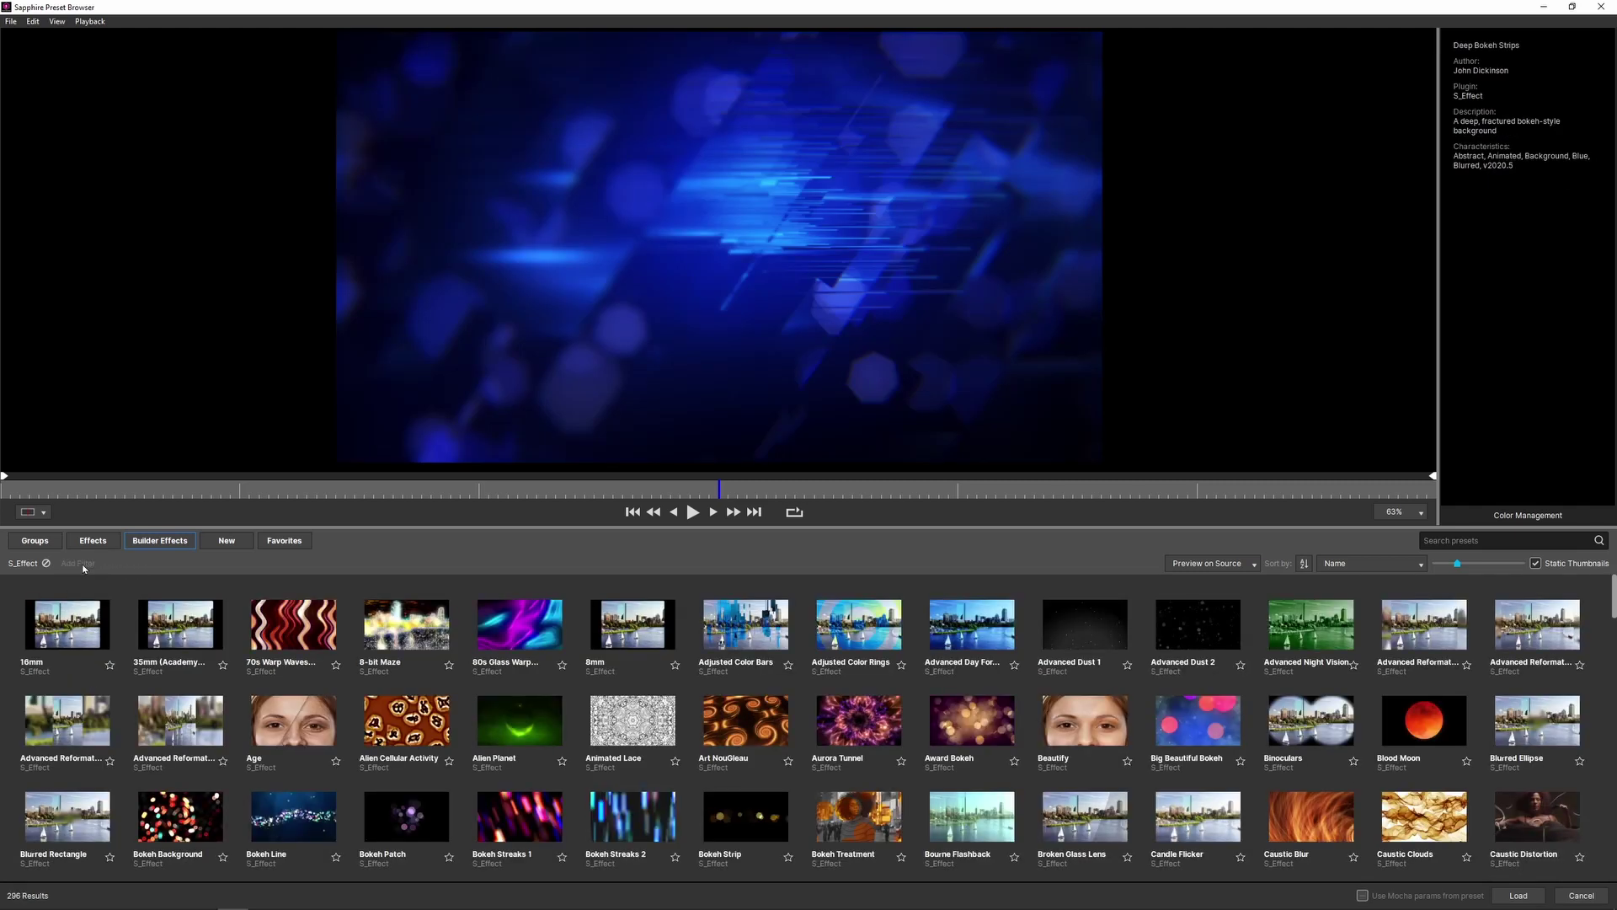
Filter the presets to v2022.5 and play the preset preview.
{"action": "left_click", "coordinate": [84, 568]}
{"action": "left_click_drag", "start_coordinate": [198, 625], "coordinate": [190, 754]}
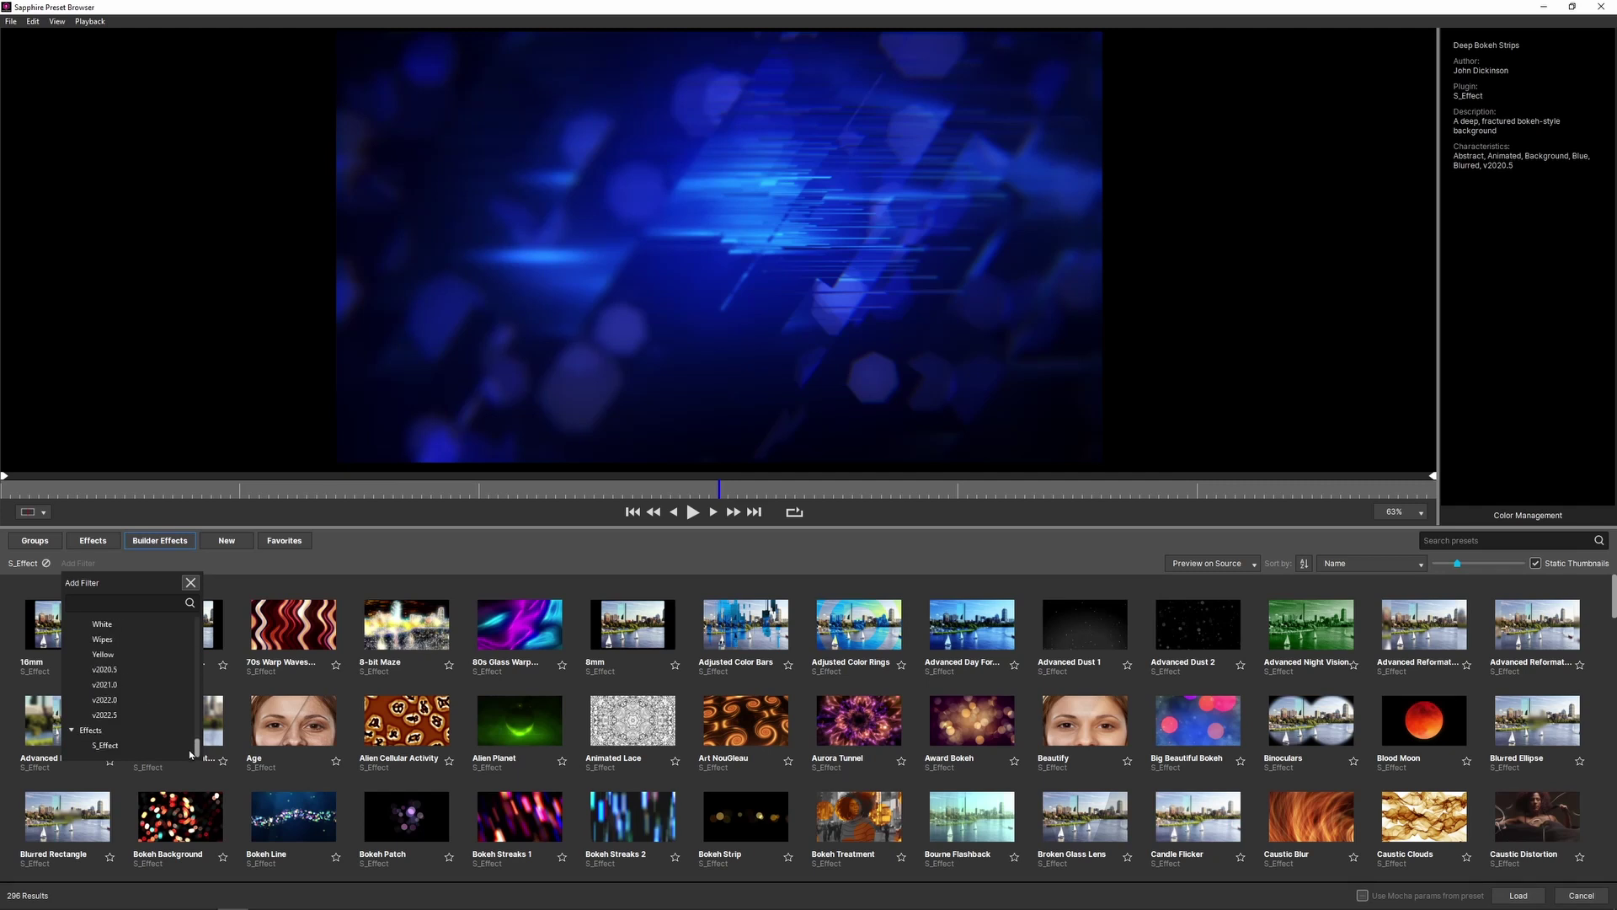
{"action": "left_click", "coordinate": [122, 716]}
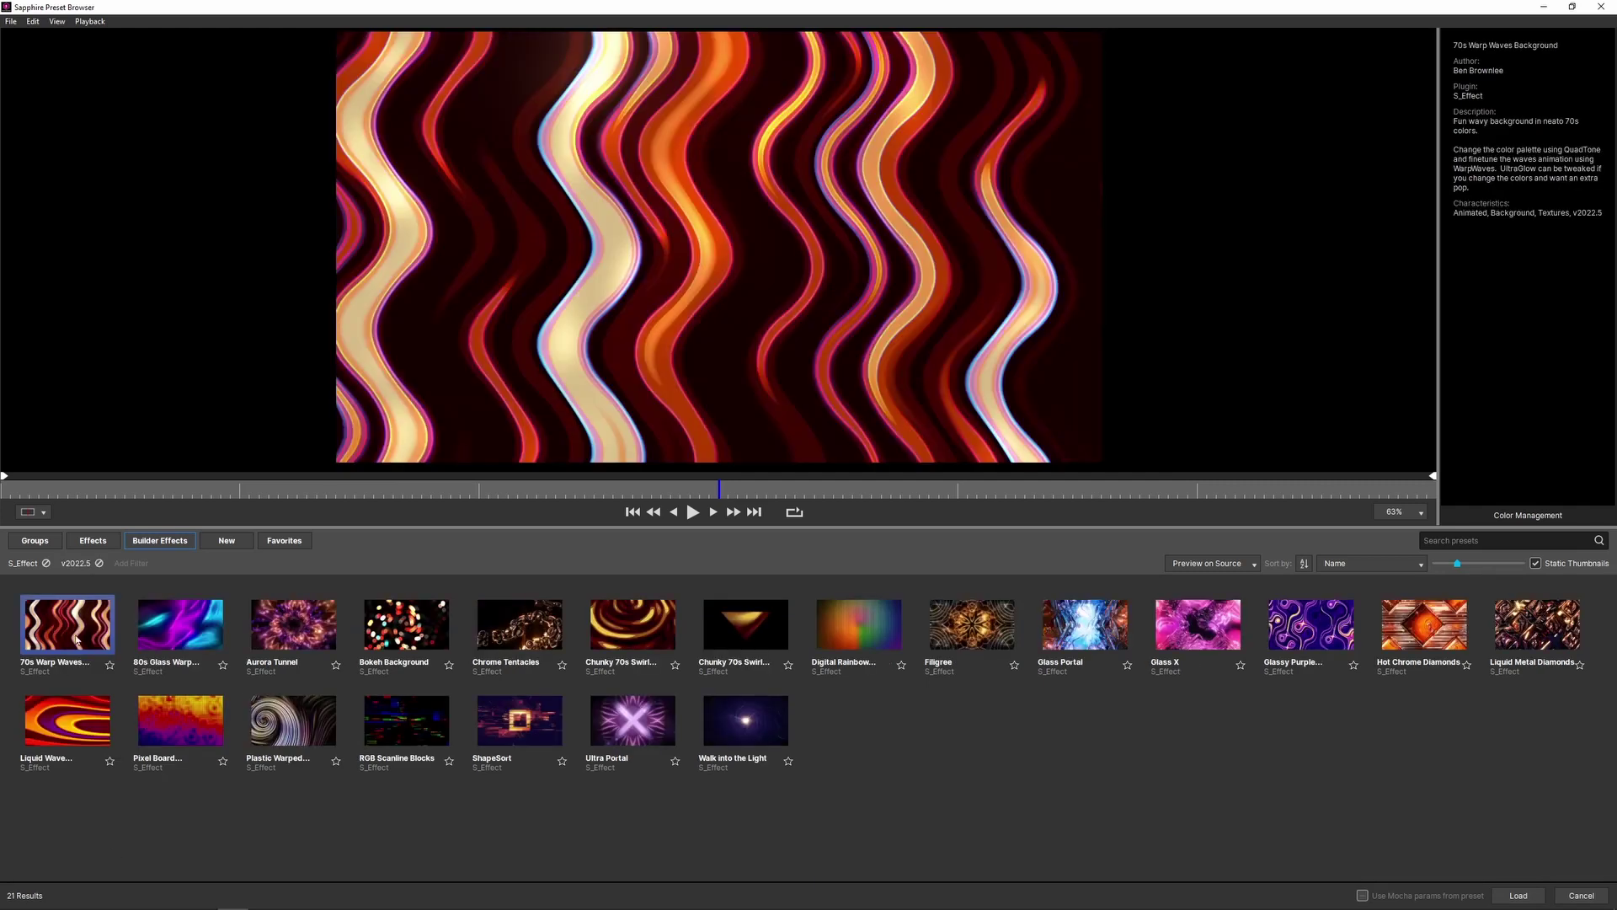
{"action": "left_click", "coordinate": [693, 512]}
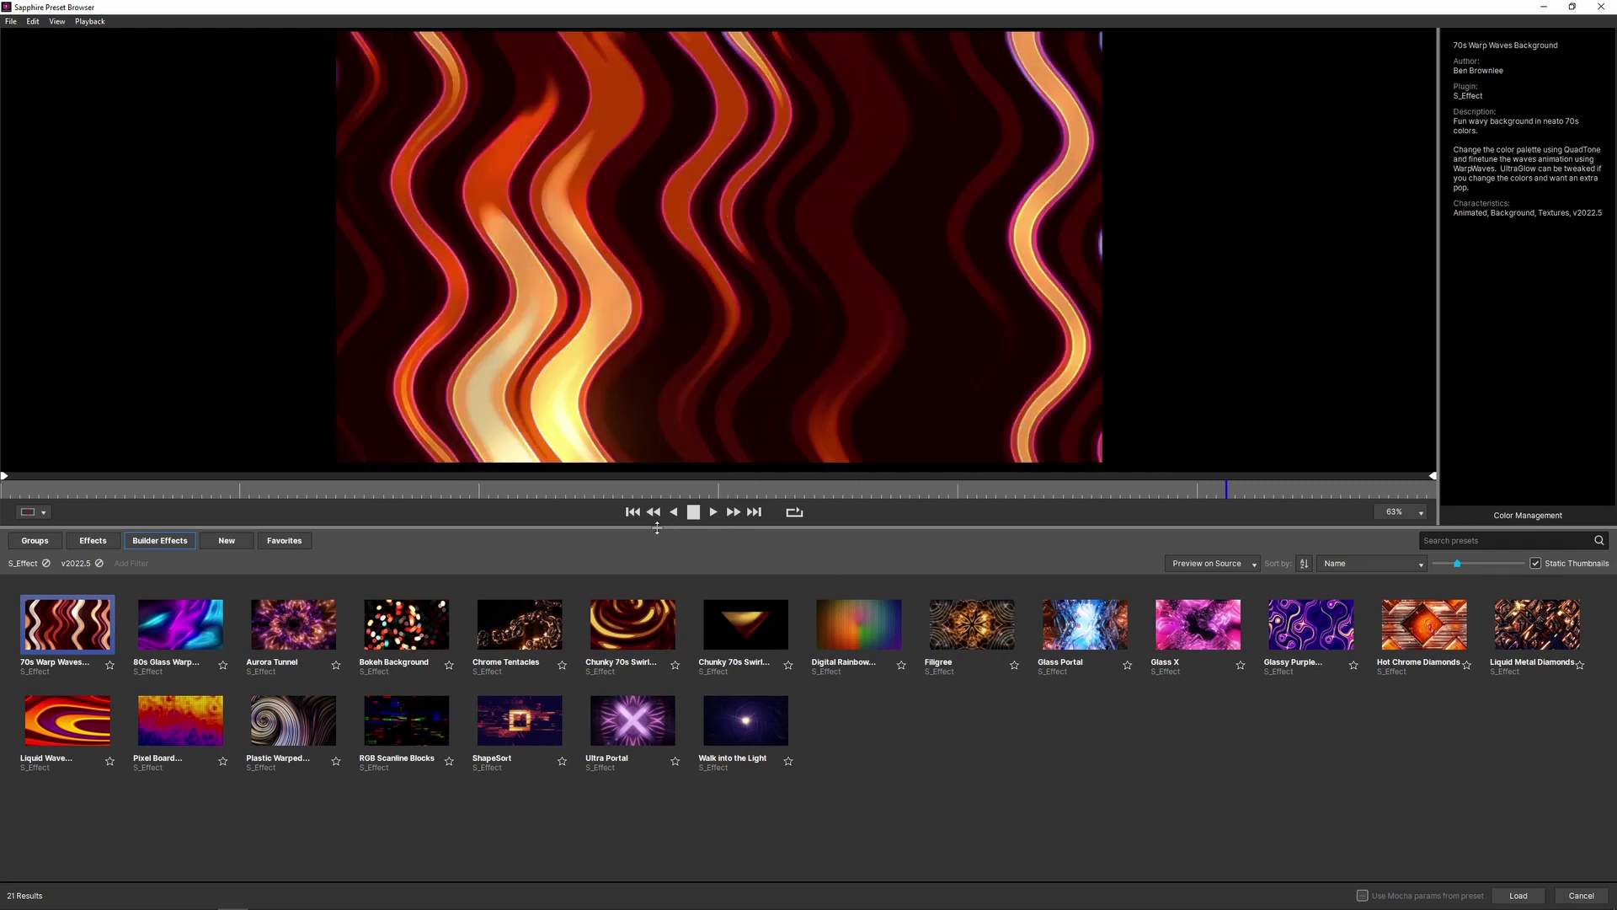
Preview Aurora Tunnel, Bokeh, Chunky 70s Swirl and Digital Rainbow presets, ending on Liquid Metal Diamonds.
{"action": "left_click", "coordinate": [331, 619]}
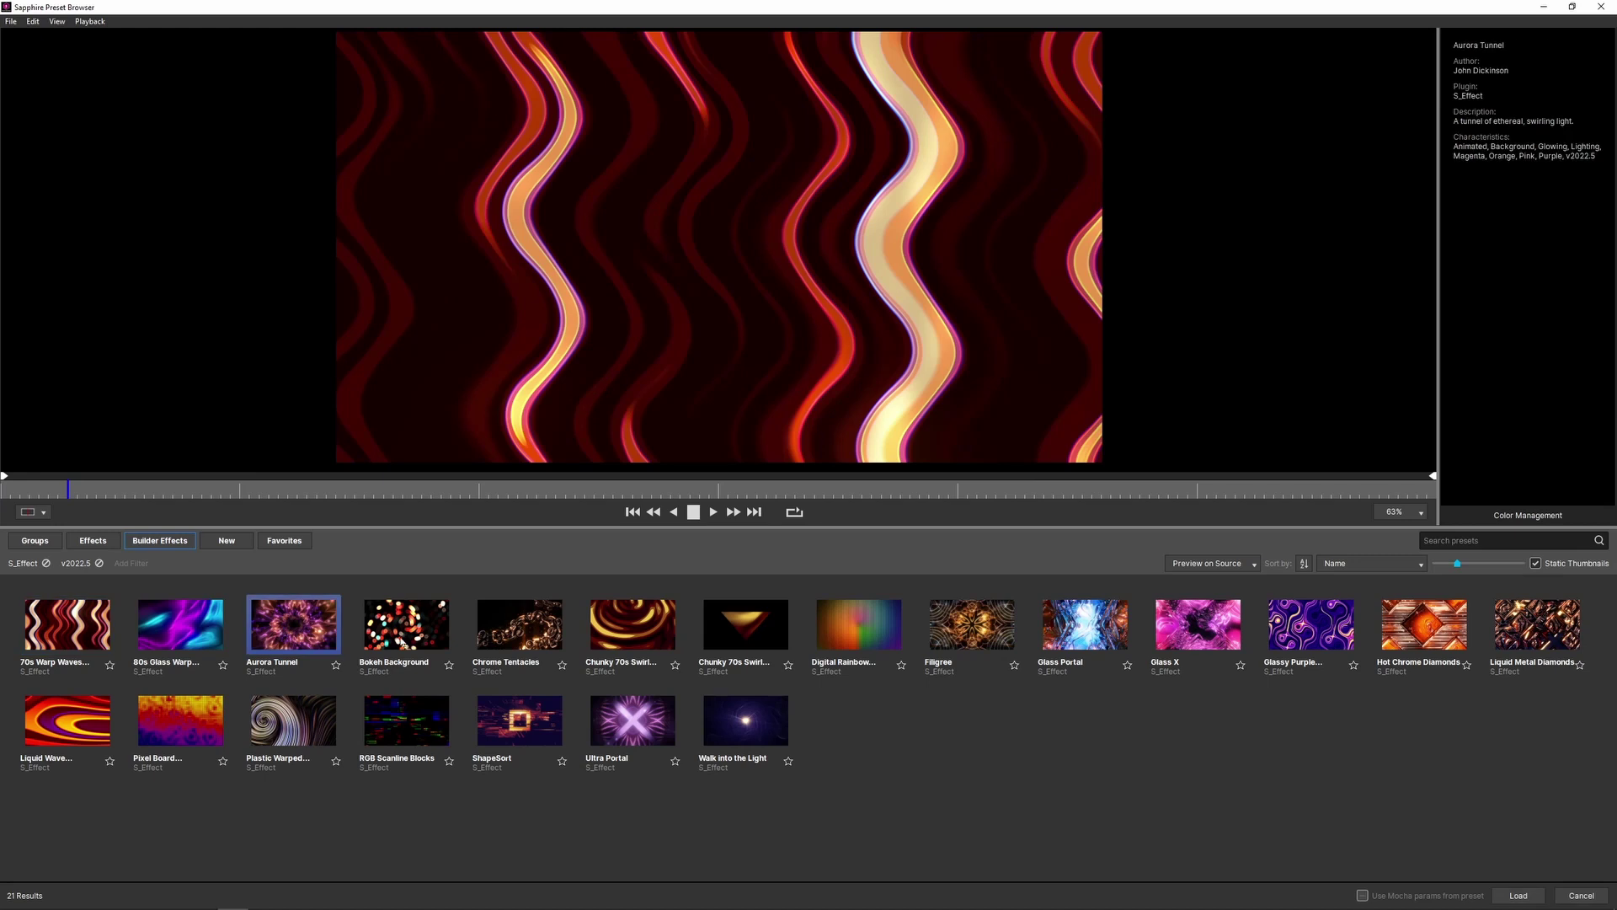
{"action": "left_click", "coordinate": [417, 632]}
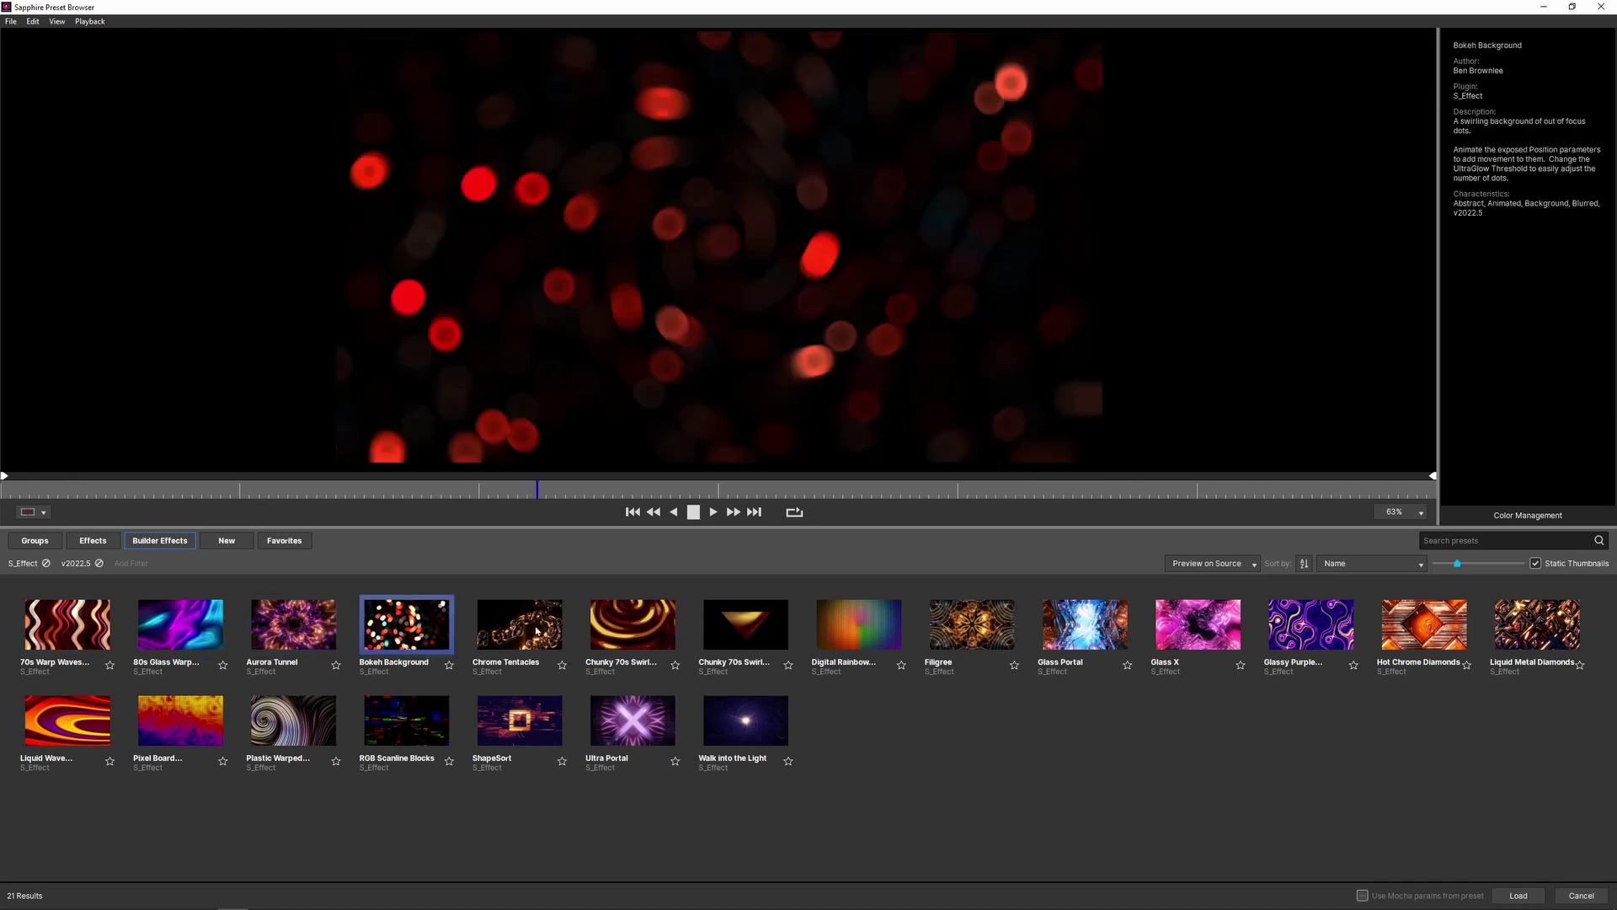
{"action": "left_click", "coordinate": [636, 629]}
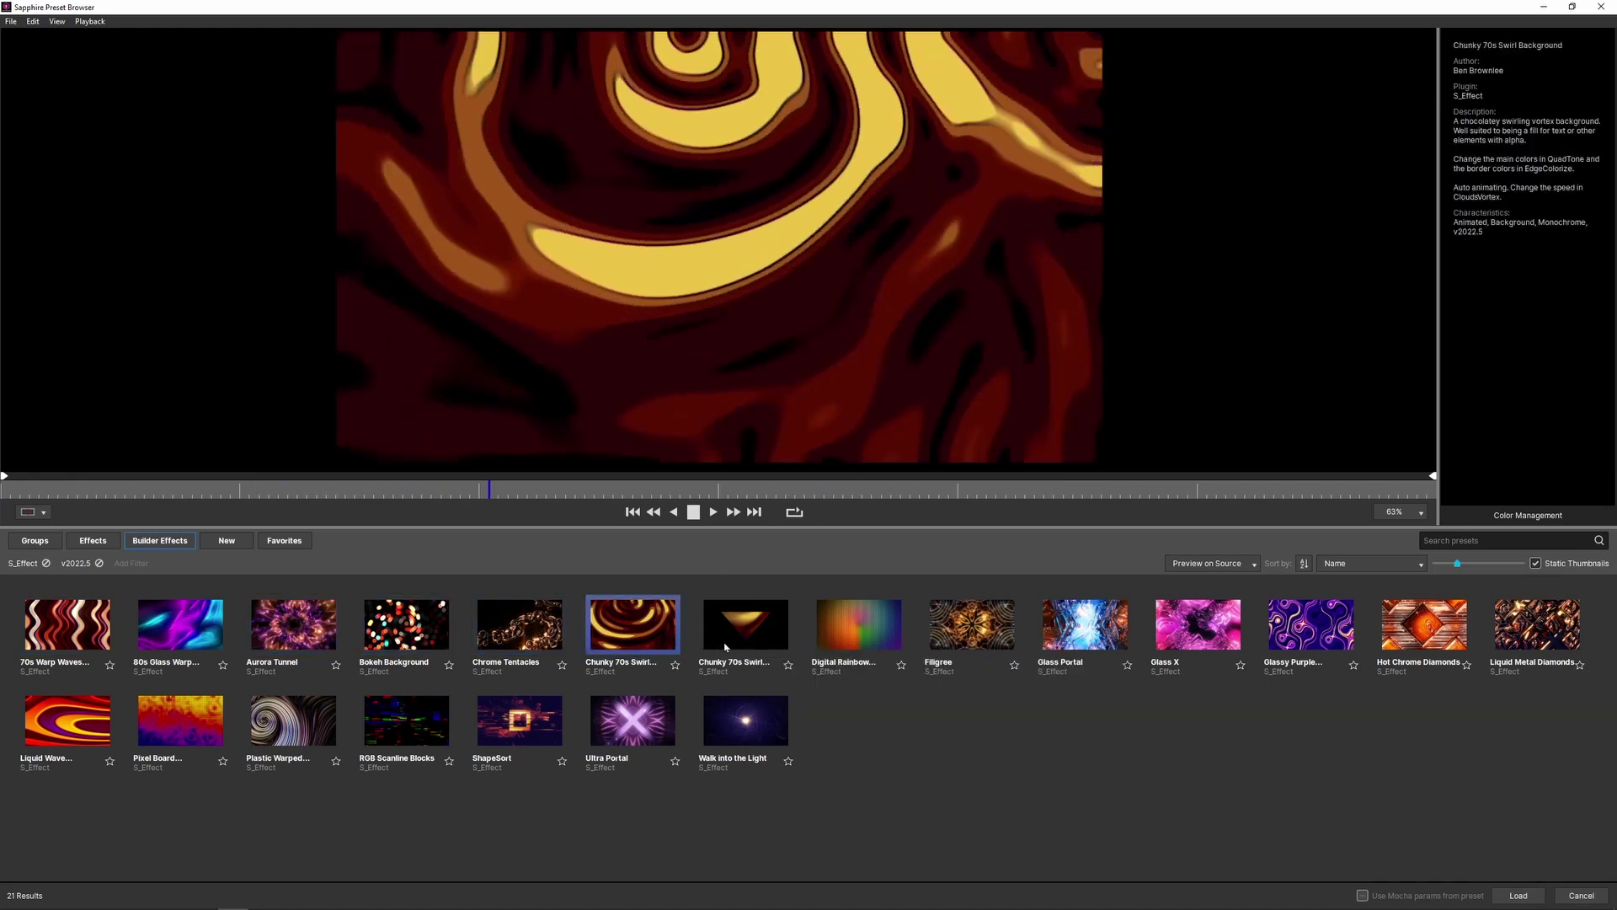
{"action": "left_click", "coordinate": [725, 647]}
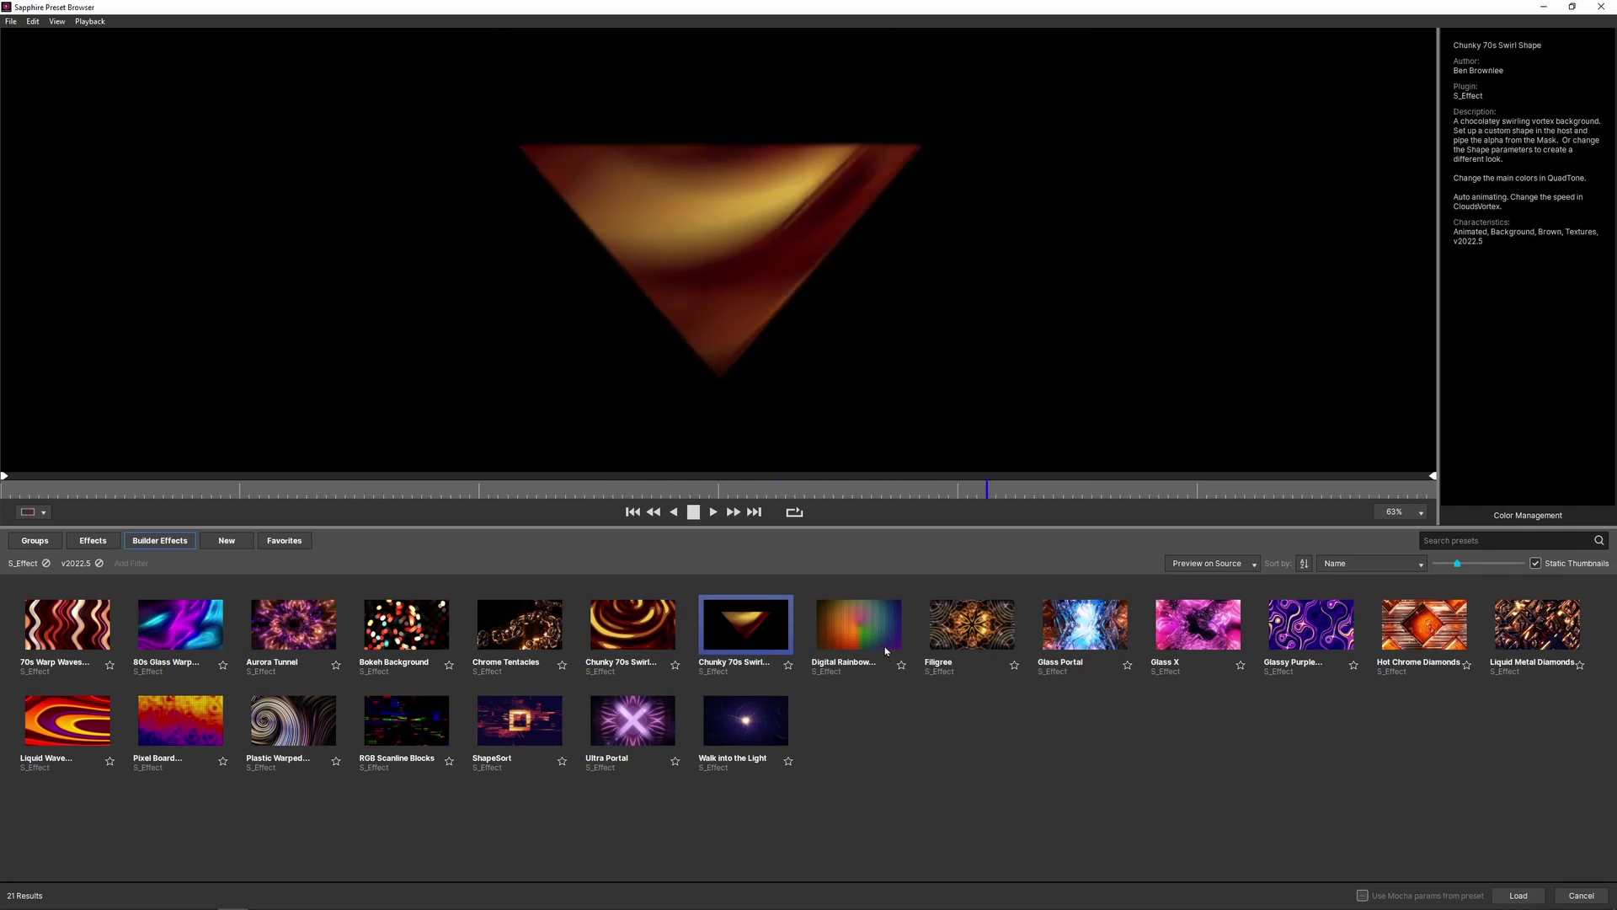
{"action": "left_click", "coordinate": [886, 650]}
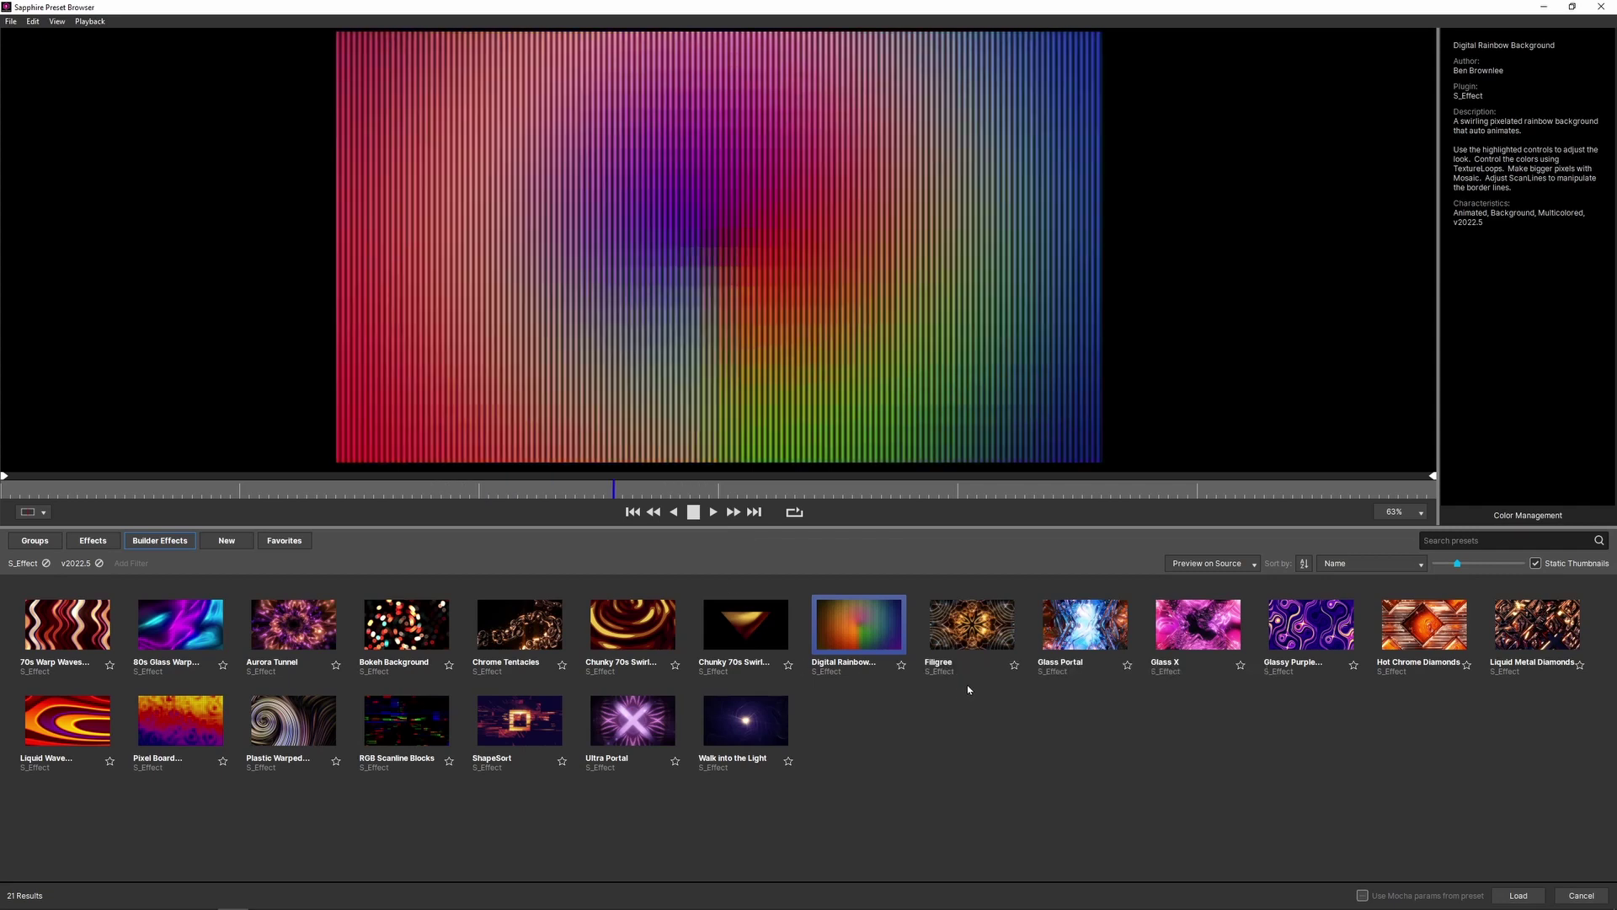
{"action": "left_click", "coordinate": [1536, 639]}
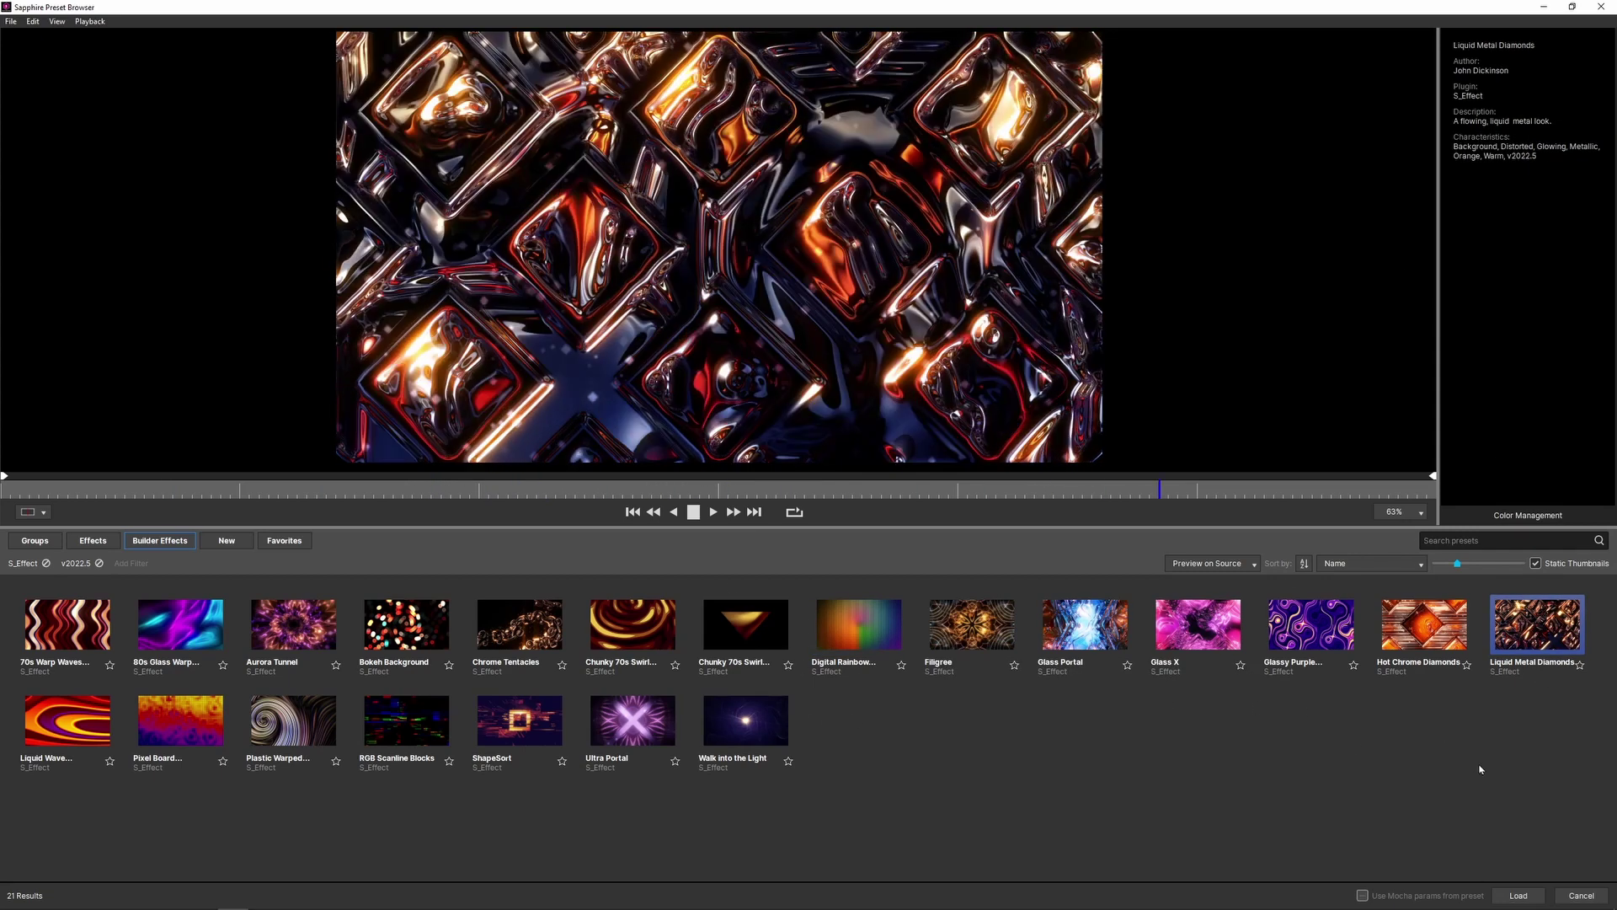
Load Liquid Metal Diamonds and play it at 1/2 resolution, returning to the start.
{"action": "left_click", "coordinate": [1518, 895]}
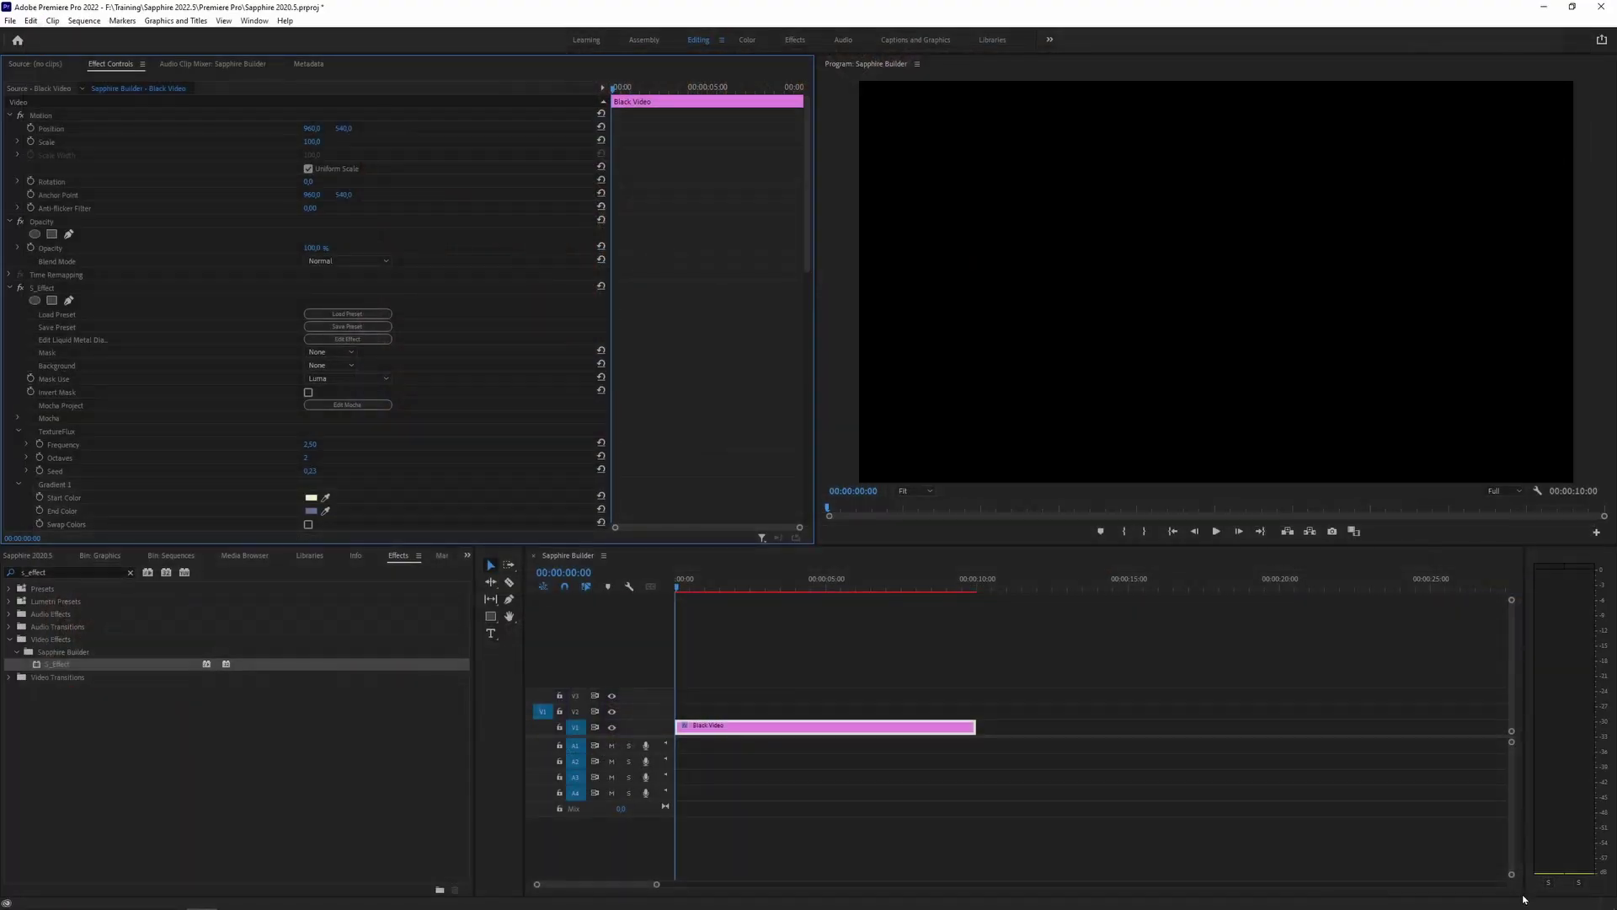
{"action": "left_click", "coordinate": [1215, 532]}
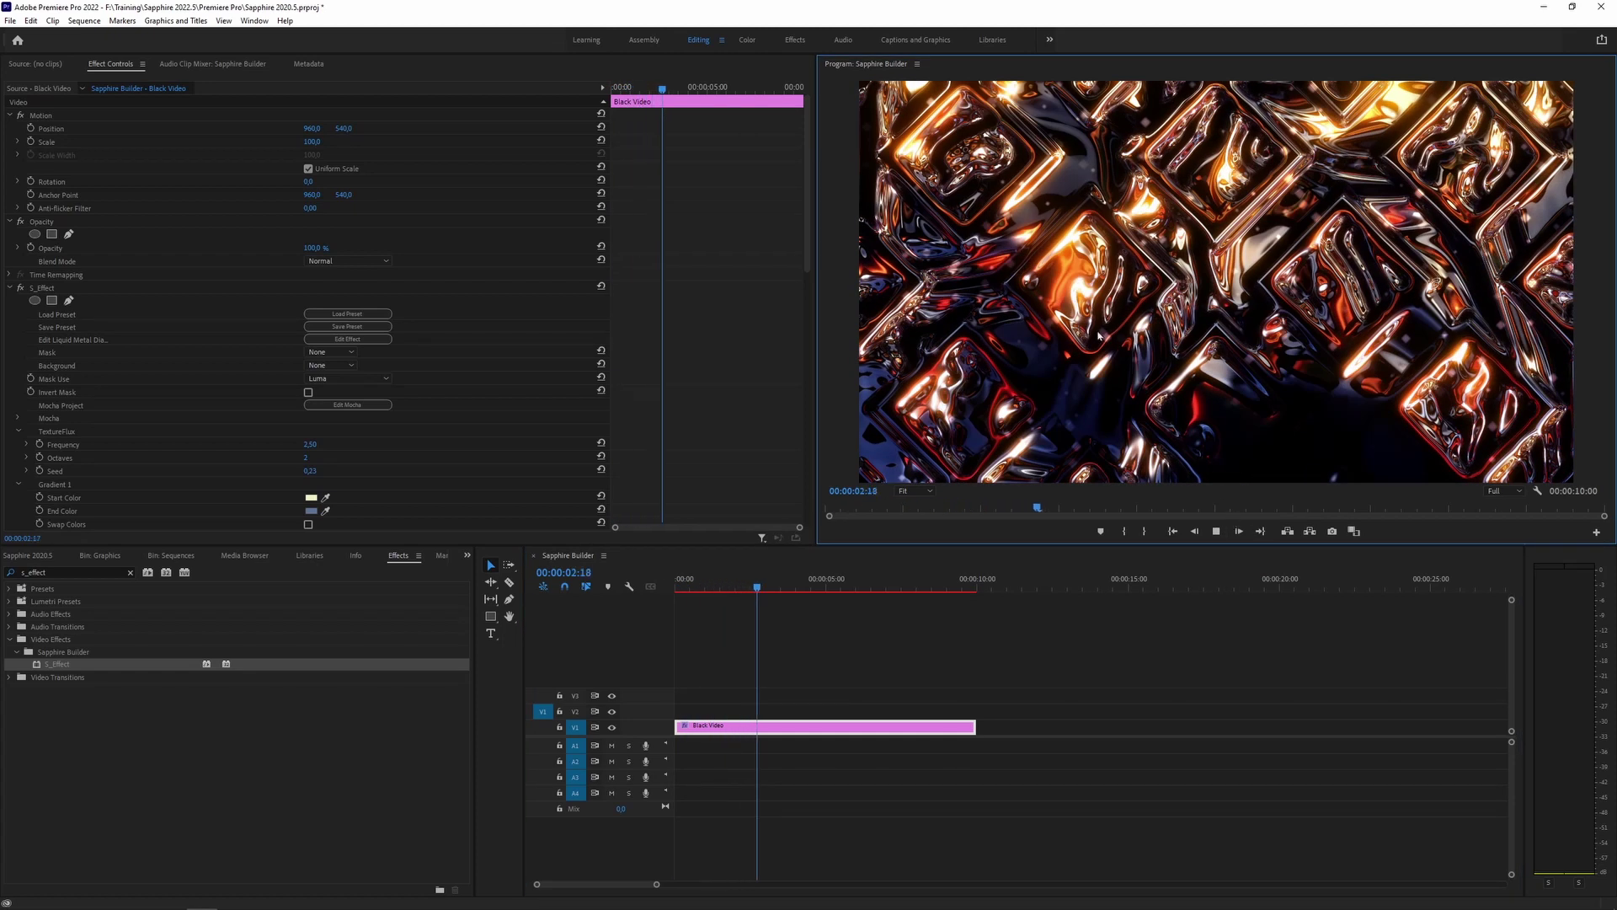
{"action": "left_click", "coordinate": [1515, 492]}
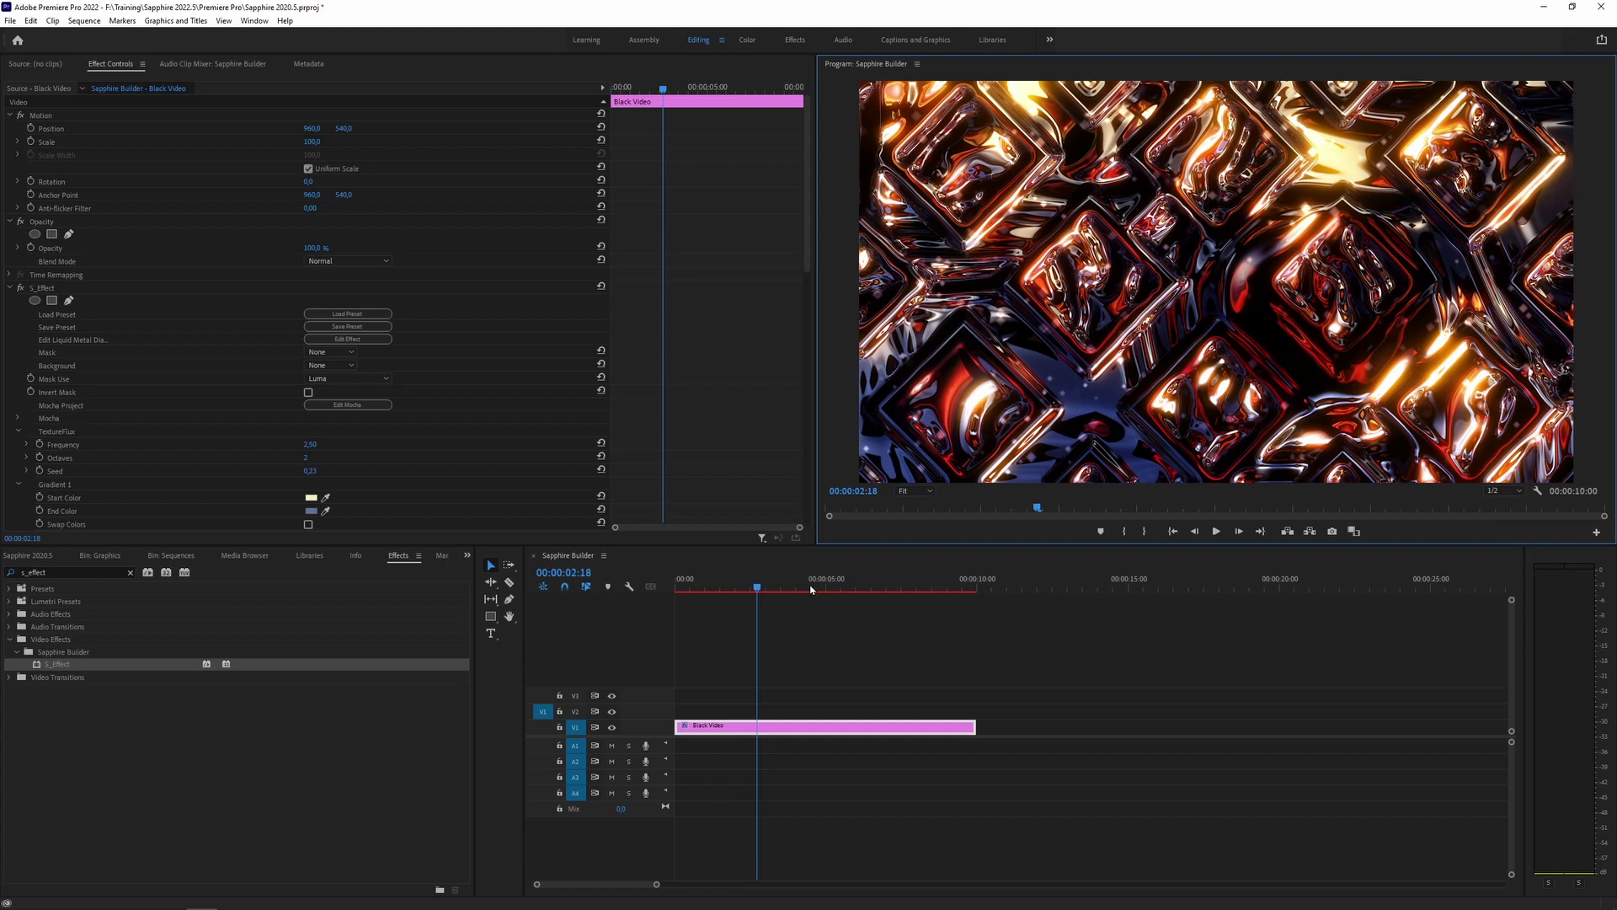
{"action": "key", "text": "Home"}
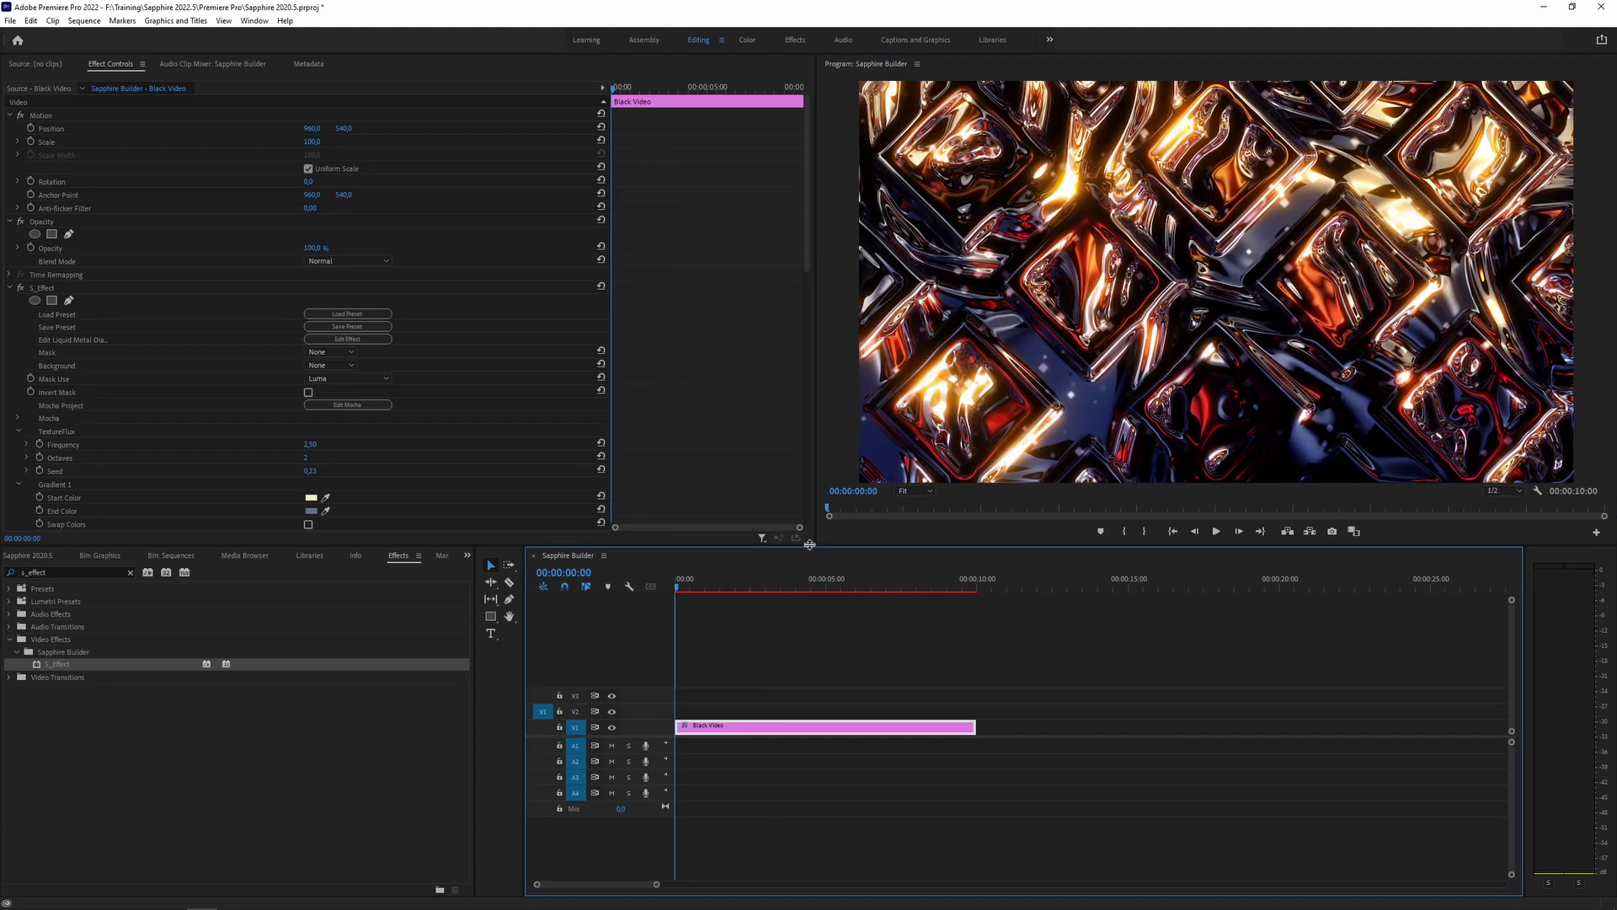
Resize the panel dividers to enlarge the Program monitor.
{"action": "left_click_drag", "start_coordinate": [810, 542], "coordinate": [811, 713]}
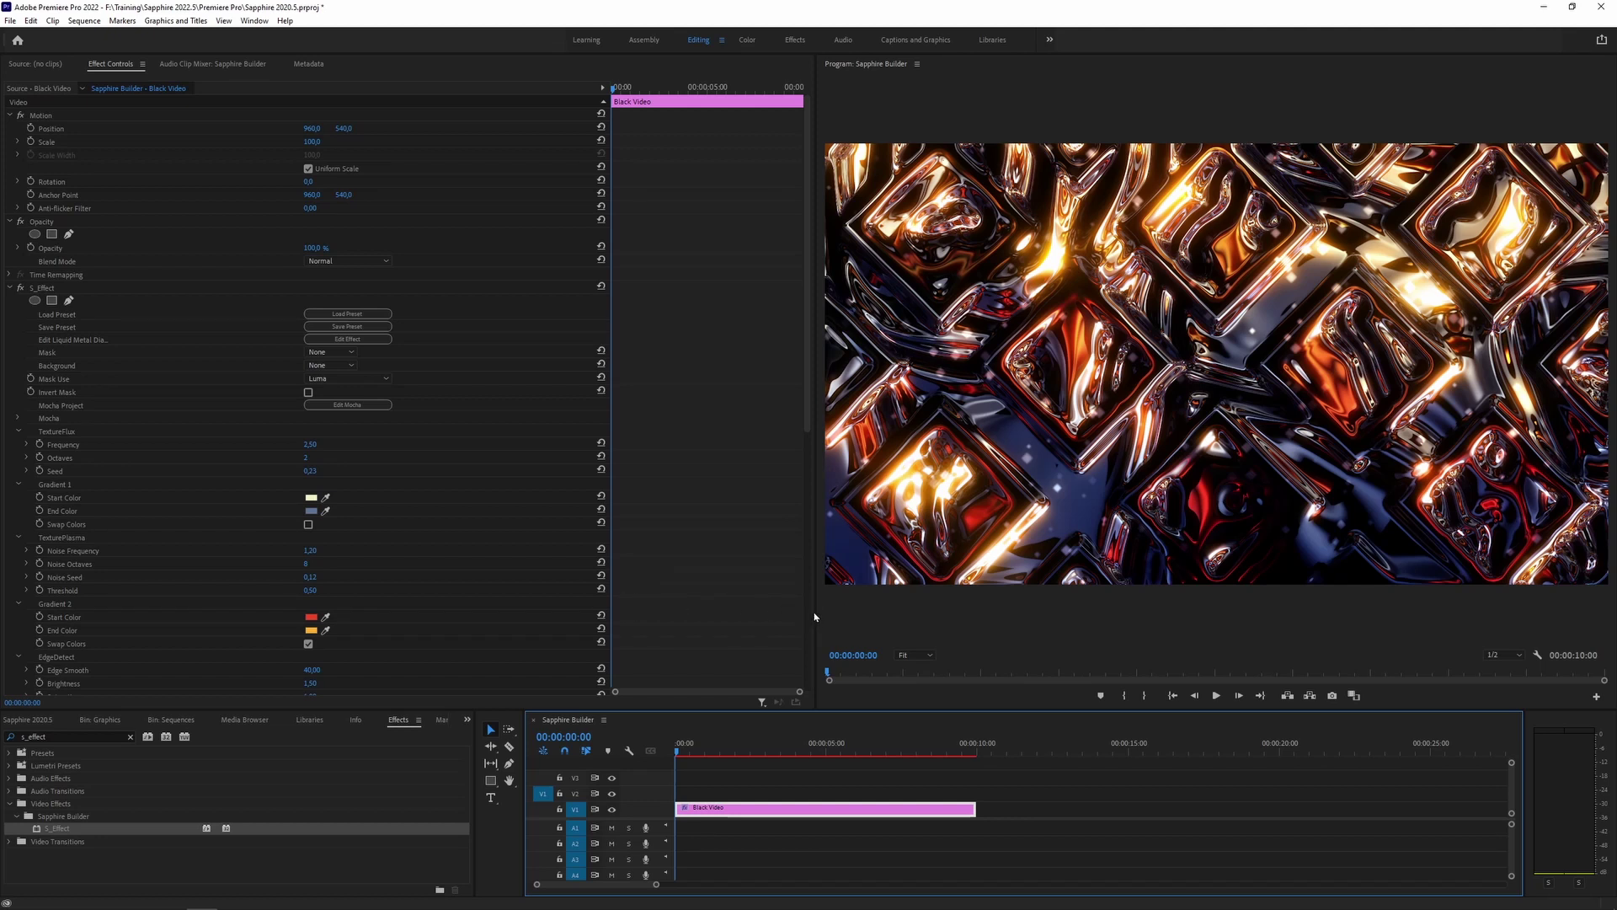
{"action": "left_click_drag", "start_coordinate": [815, 617], "coordinate": [583, 617]}
{"action": "left_click_drag", "start_coordinate": [758, 751], "coordinate": [944, 759]}
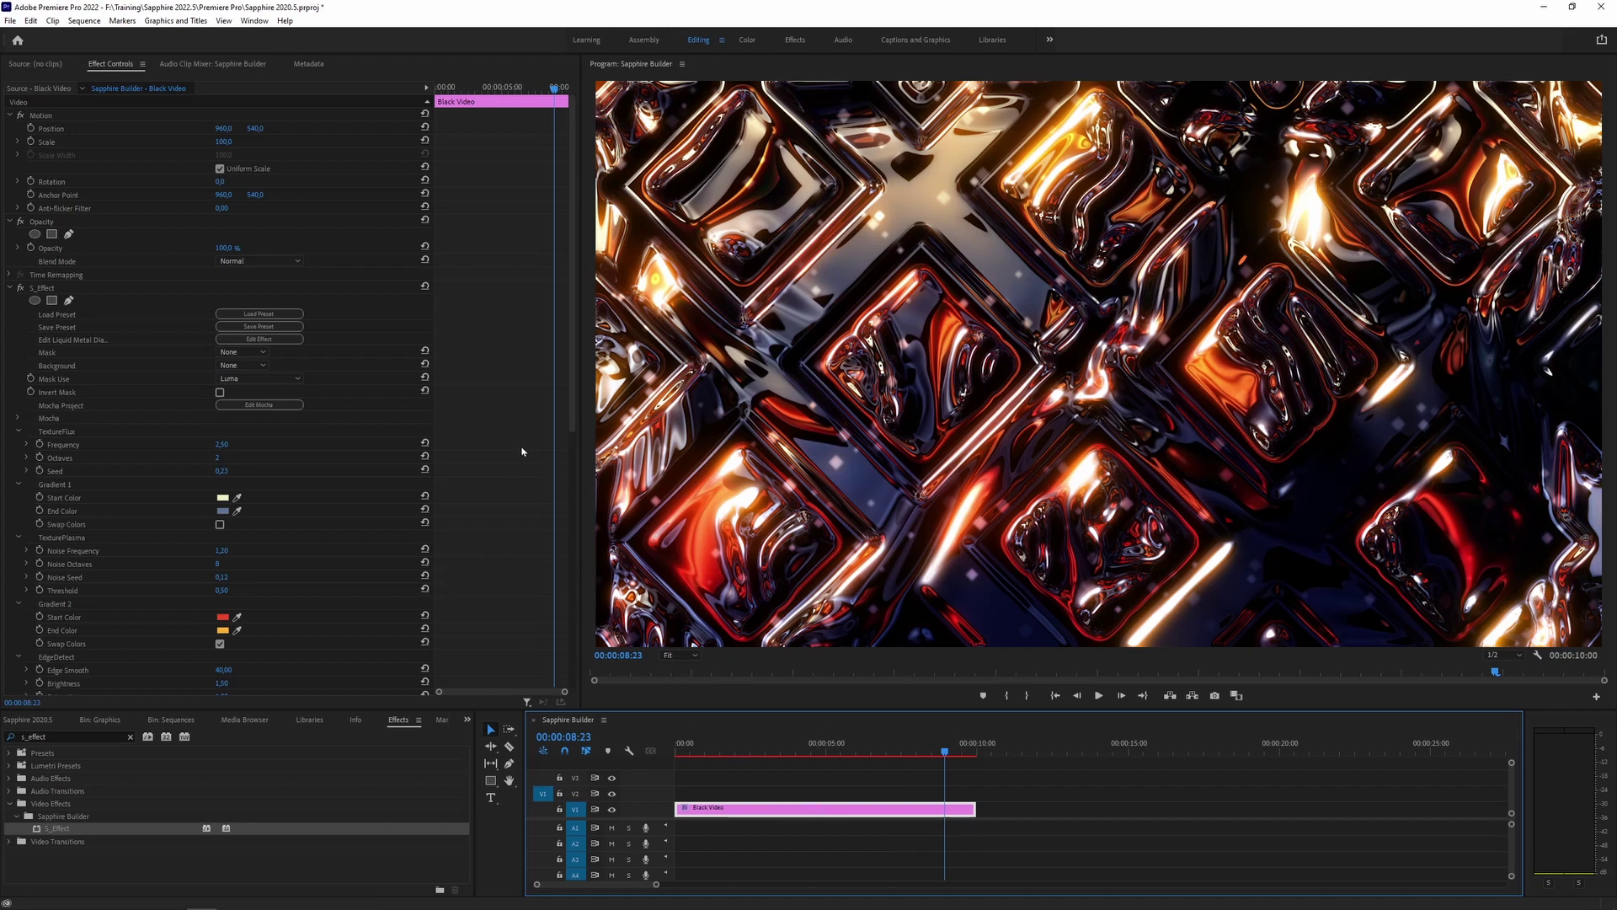
{"action": "scroll", "coordinate": [508, 514], "scroll_direction": "down", "scroll_amount": 3}
{"action": "scroll", "coordinate": [509, 513], "scroll_direction": "down", "scroll_amount": 2}
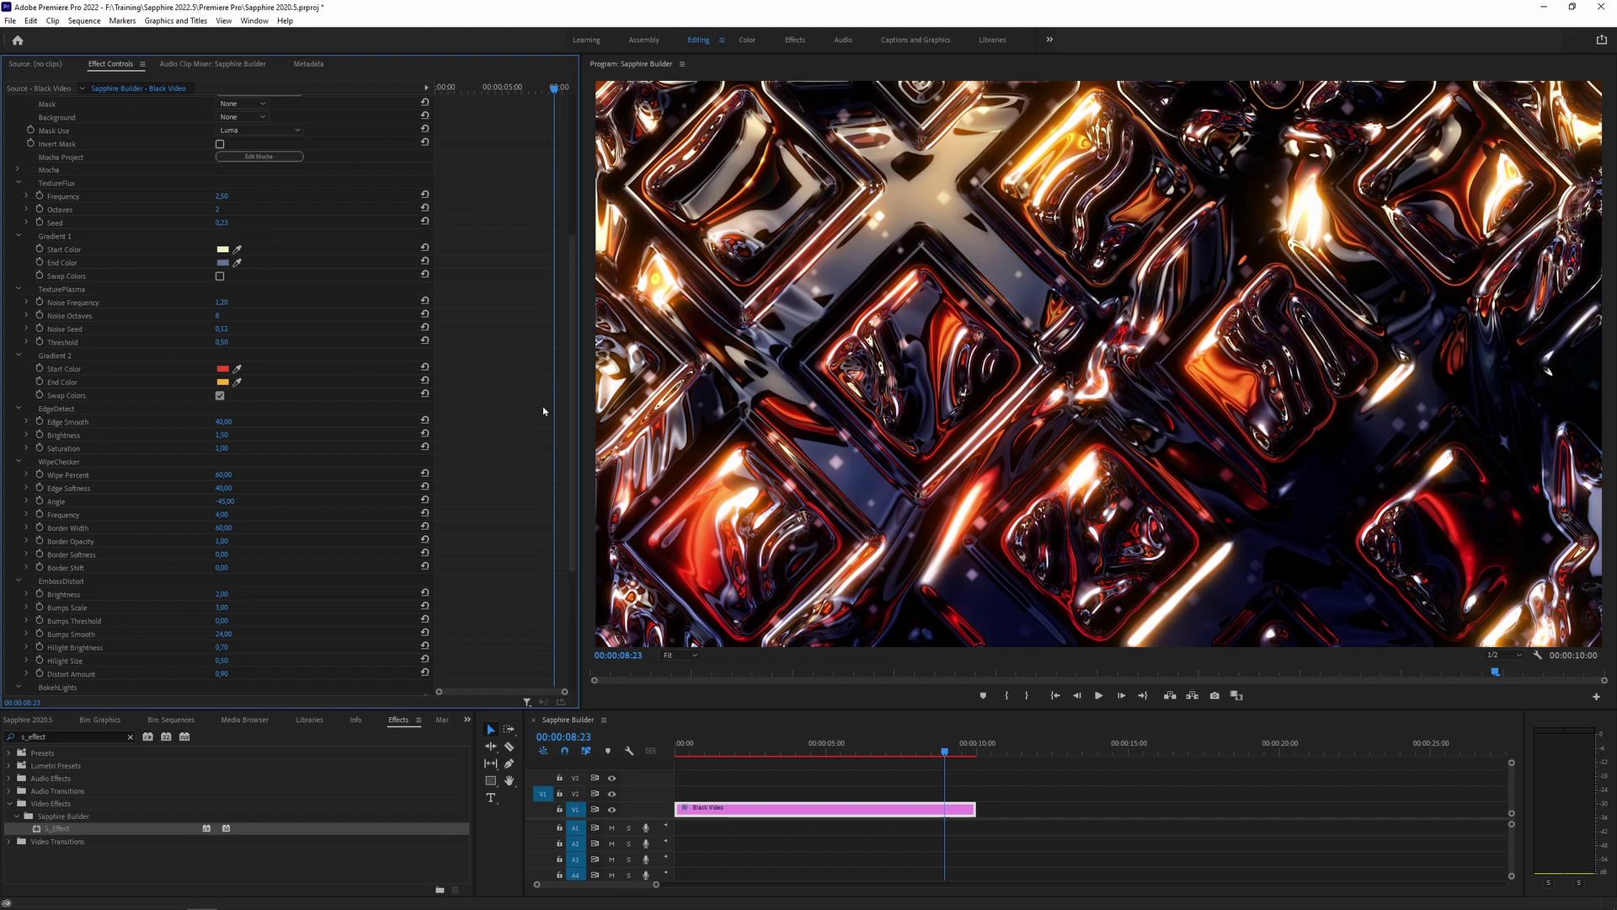
{"action": "left_click_drag", "start_coordinate": [573, 456], "coordinate": [552, 541]}
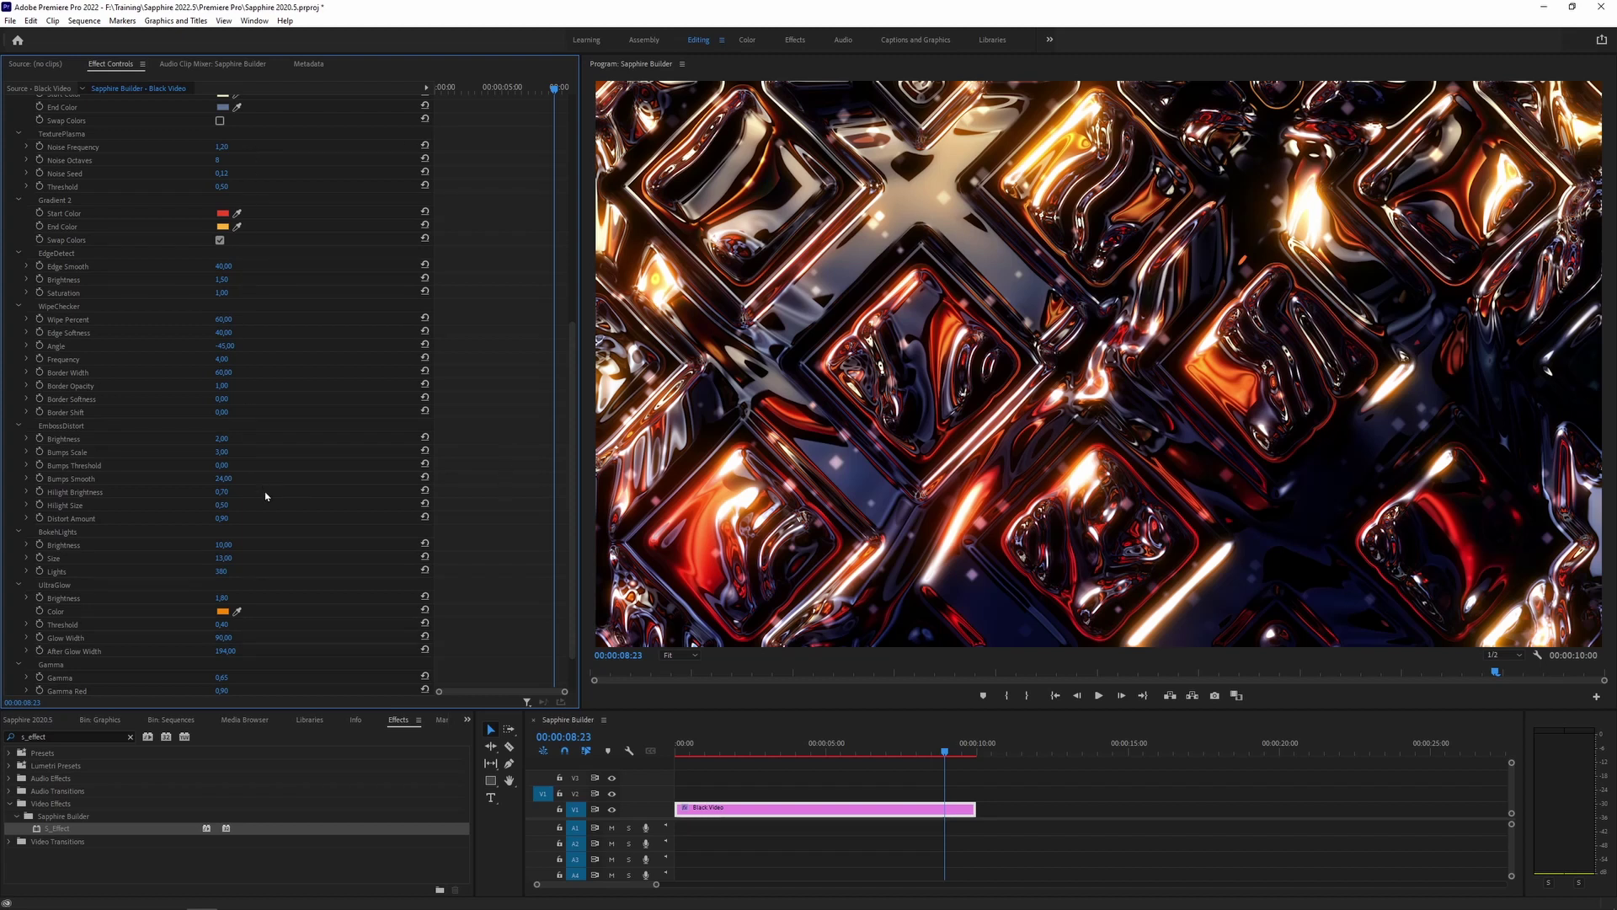
{"action": "scroll", "coordinate": [581, 375], "scroll_direction": "up", "scroll_amount": 5}
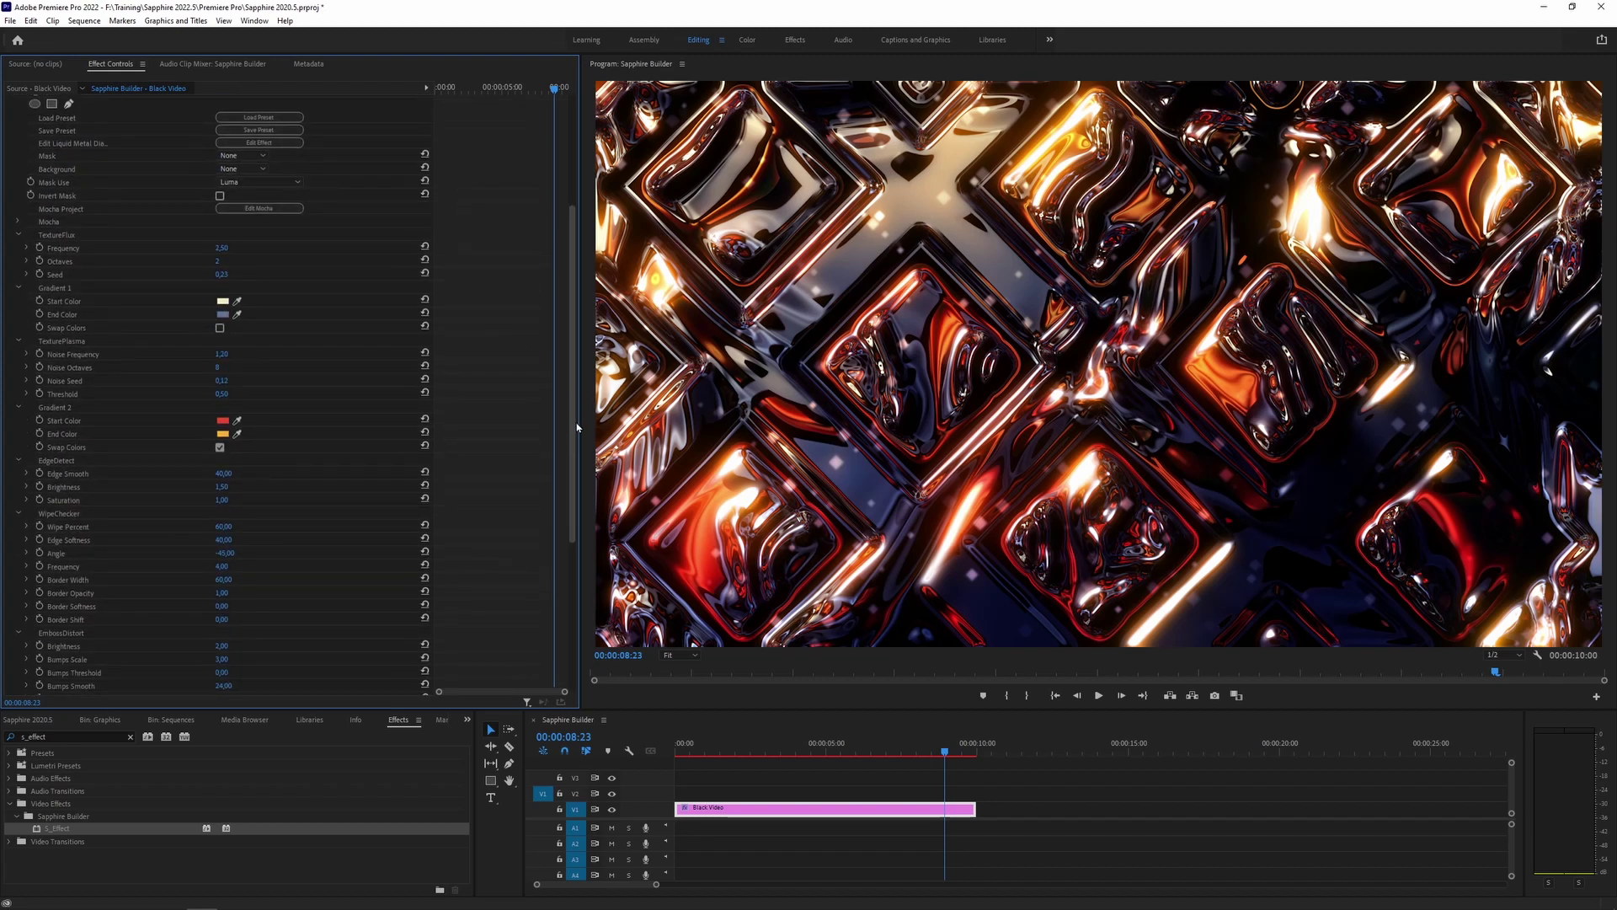
{"action": "left_click_drag", "start_coordinate": [575, 407], "coordinate": [585, 474]}
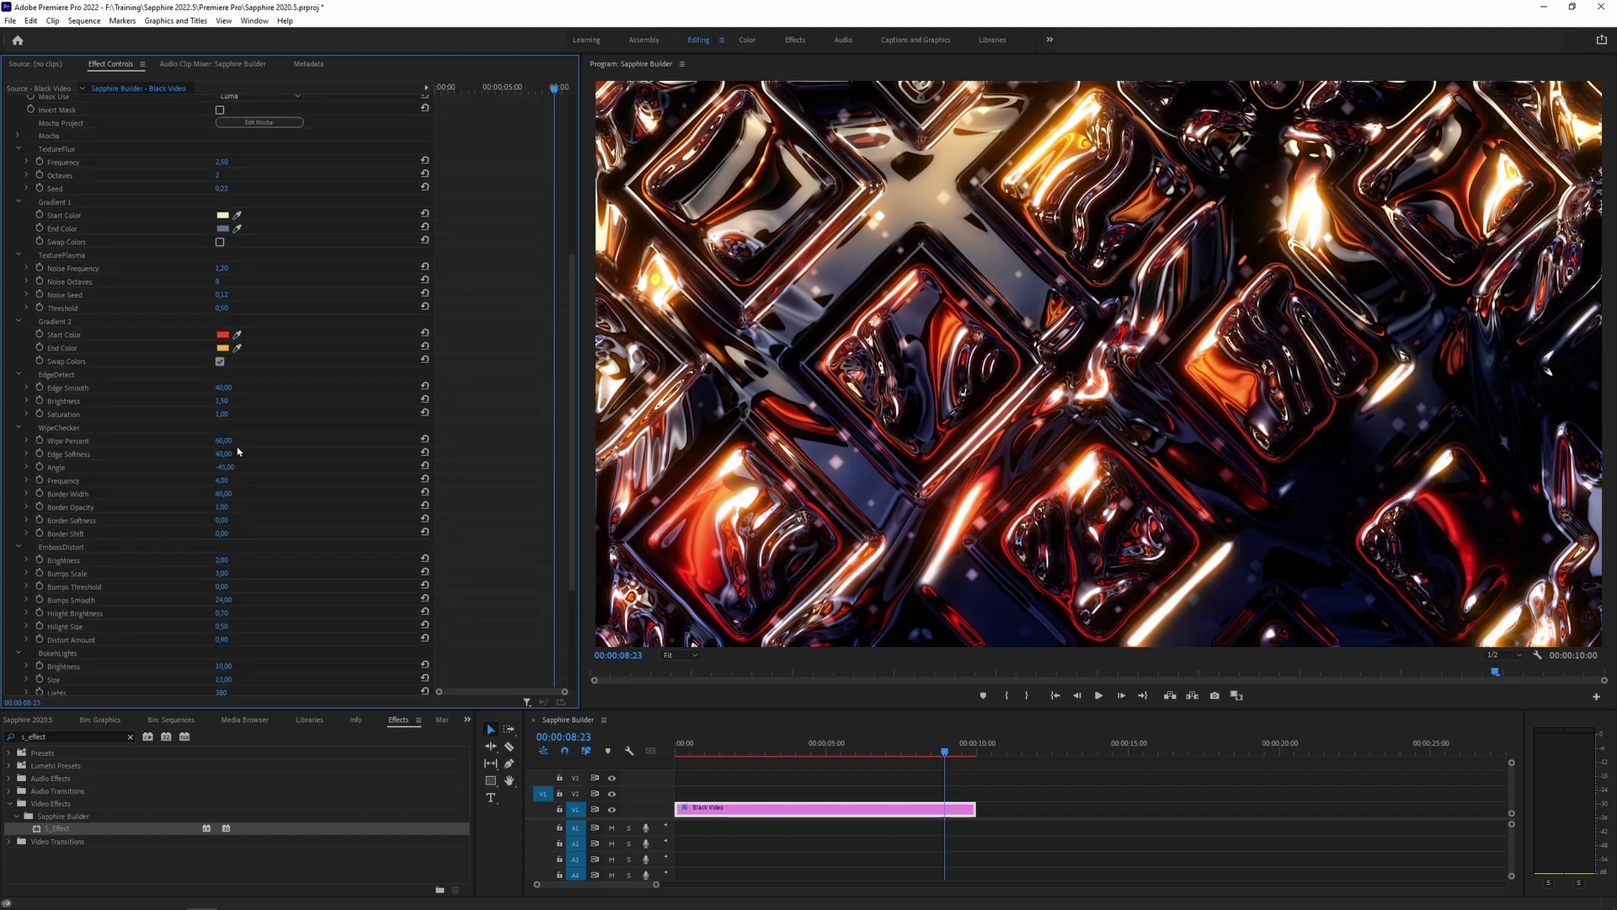
Set Gradient 1 End Color to a fully saturated green.
{"action": "left_click", "coordinate": [223, 229]}
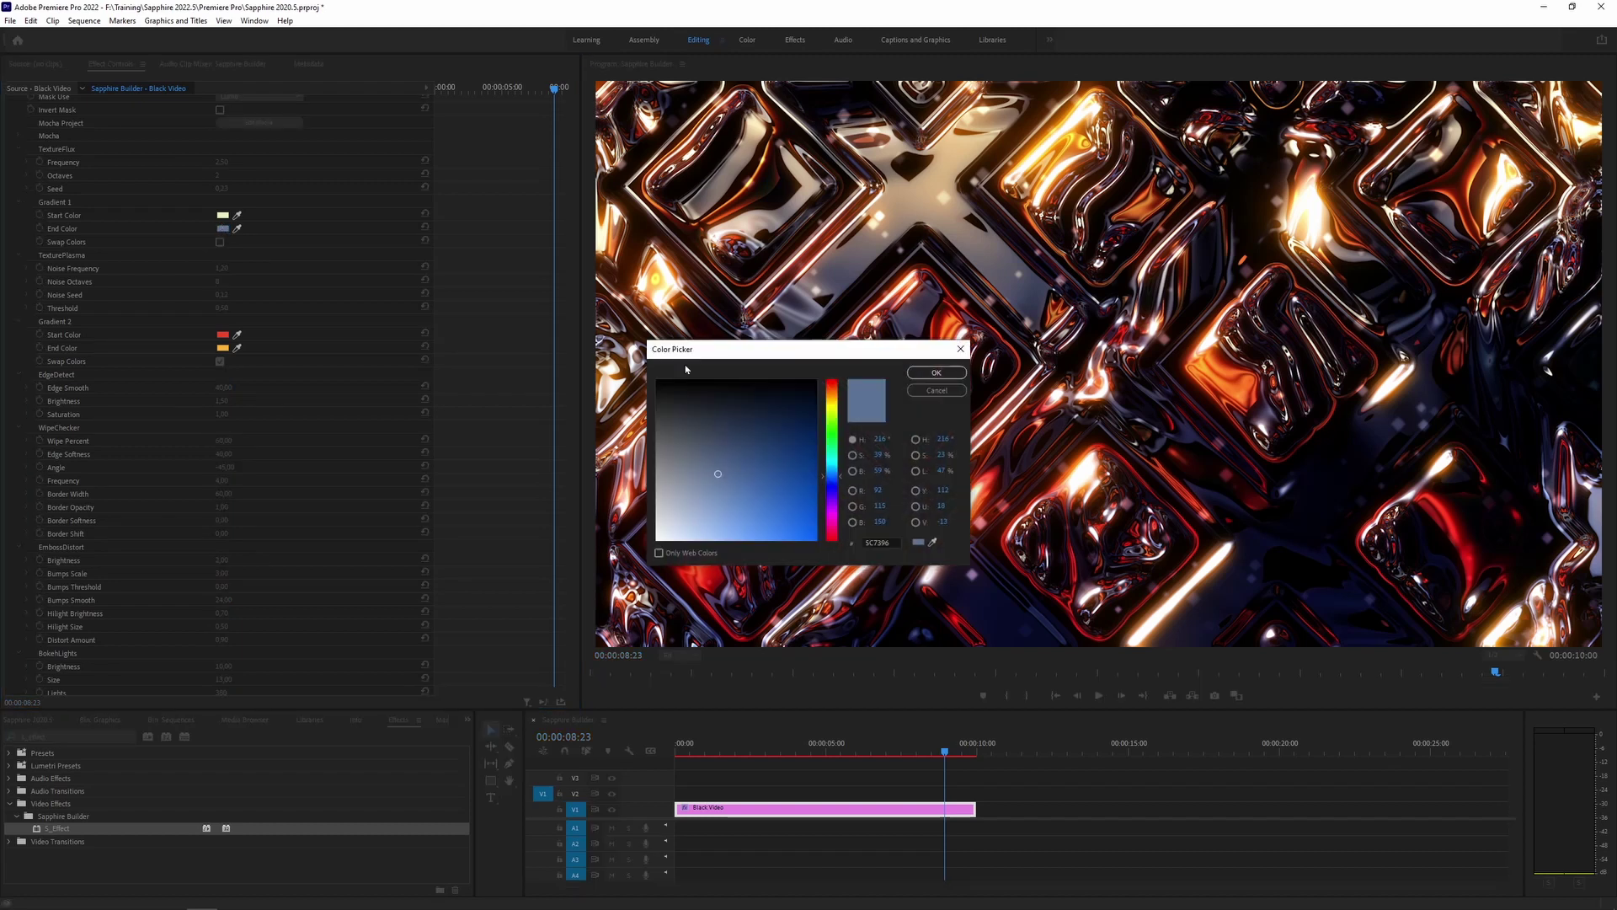
{"action": "left_click_drag", "start_coordinate": [824, 473], "coordinate": [831, 429]}
{"action": "left_click", "coordinate": [814, 478]}
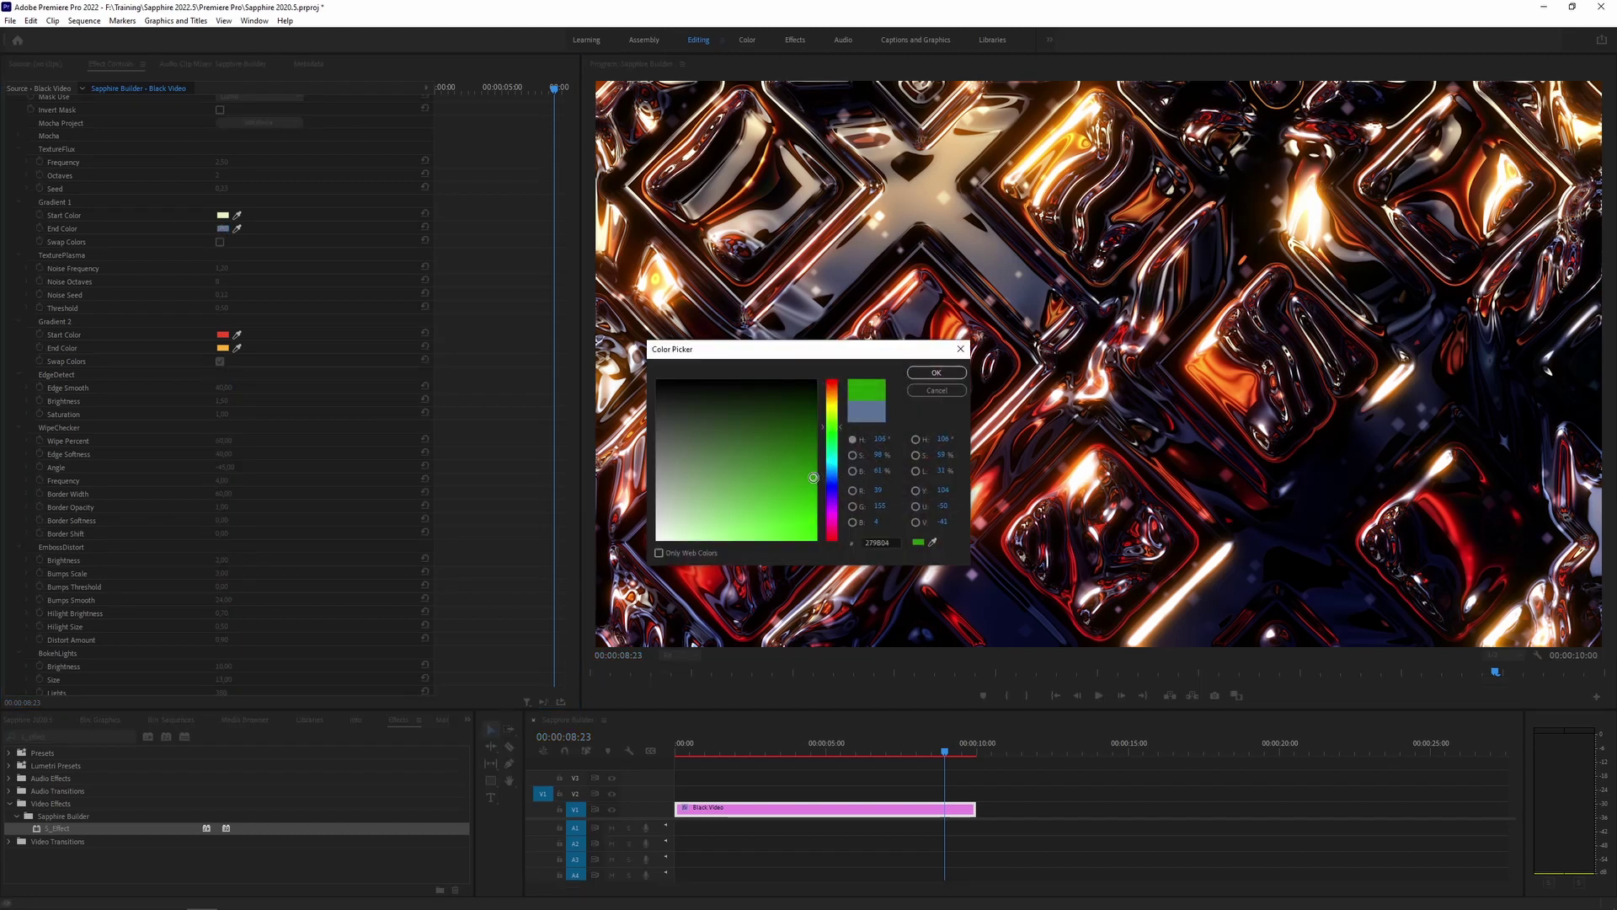
{"action": "left_click", "coordinate": [937, 374]}
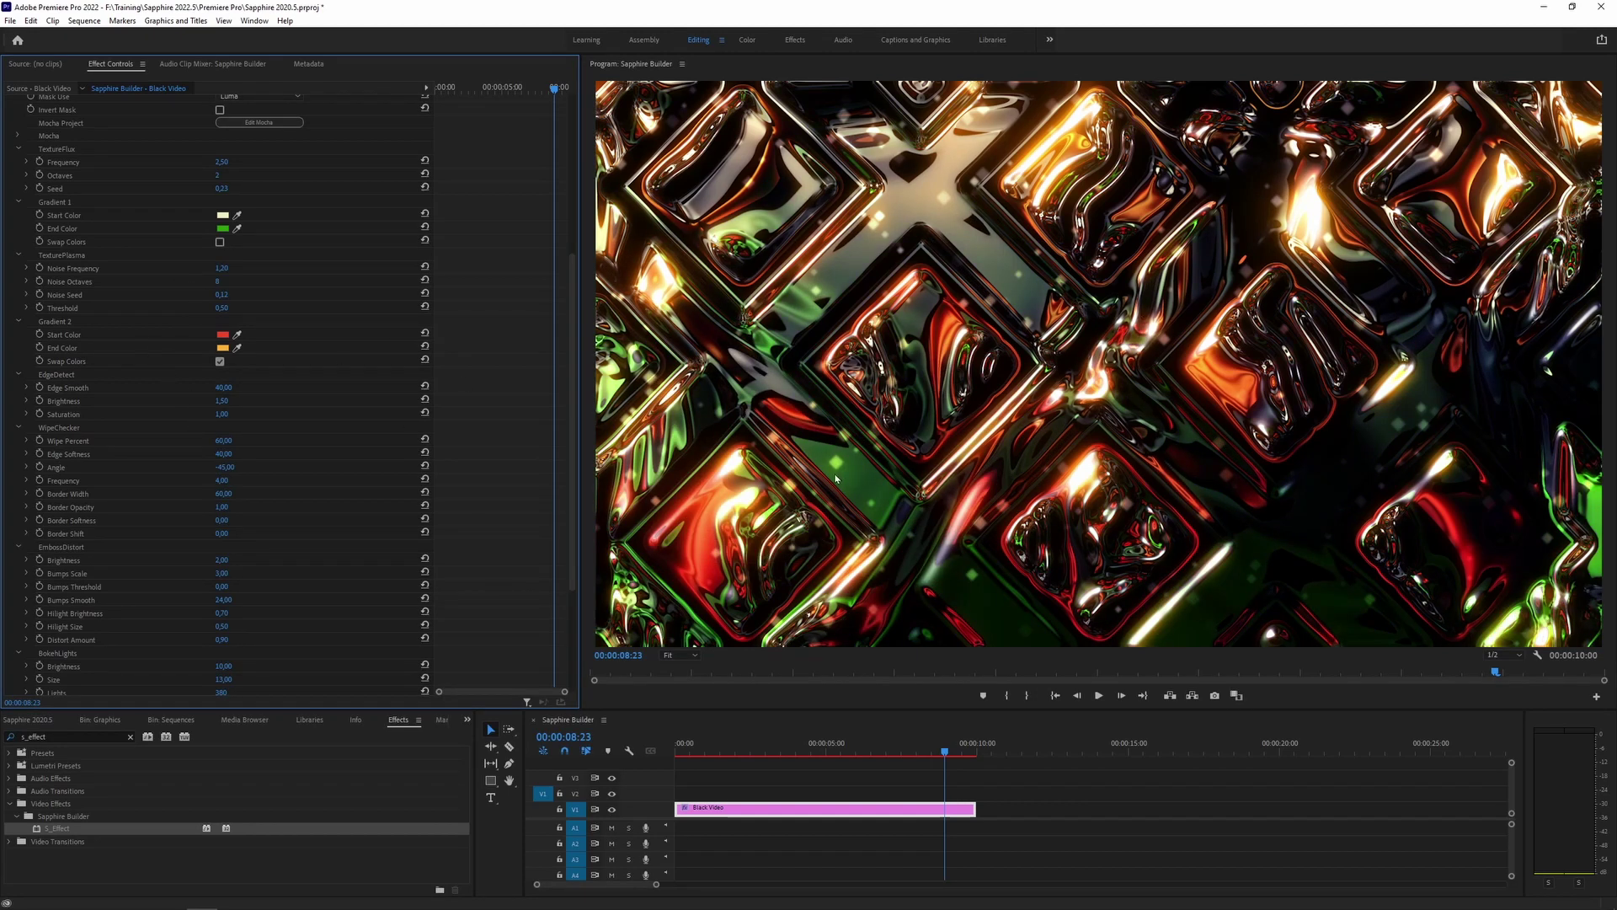
Set Gradient 2 End Color to purple and Start Color to magenta.
{"action": "left_click", "coordinate": [224, 348]}
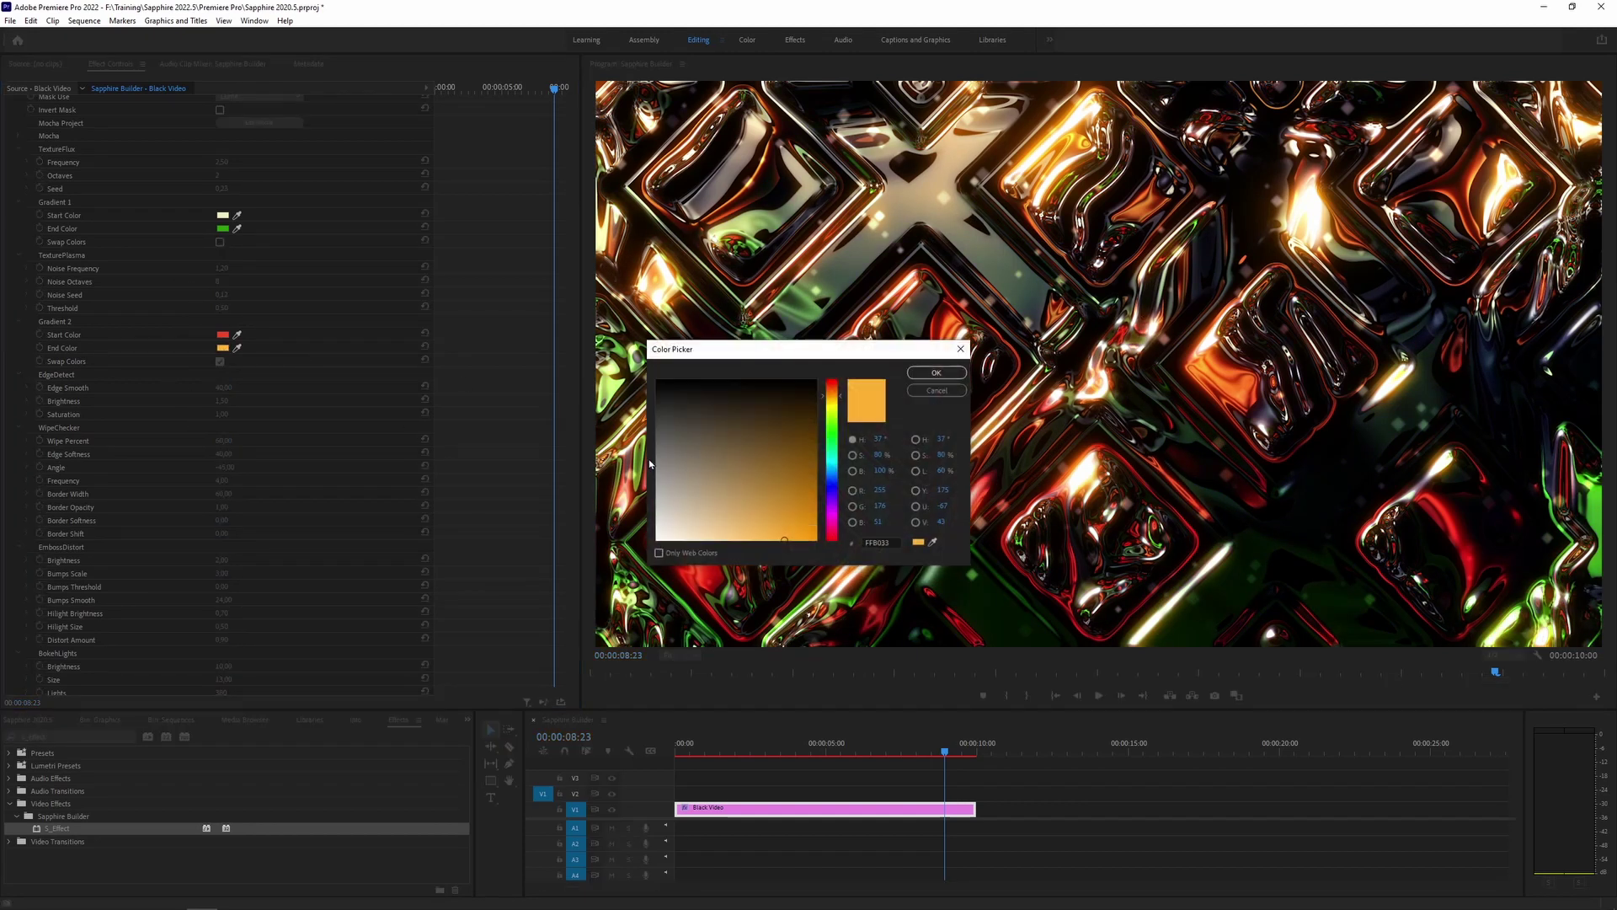
{"action": "left_click", "coordinate": [835, 512]}
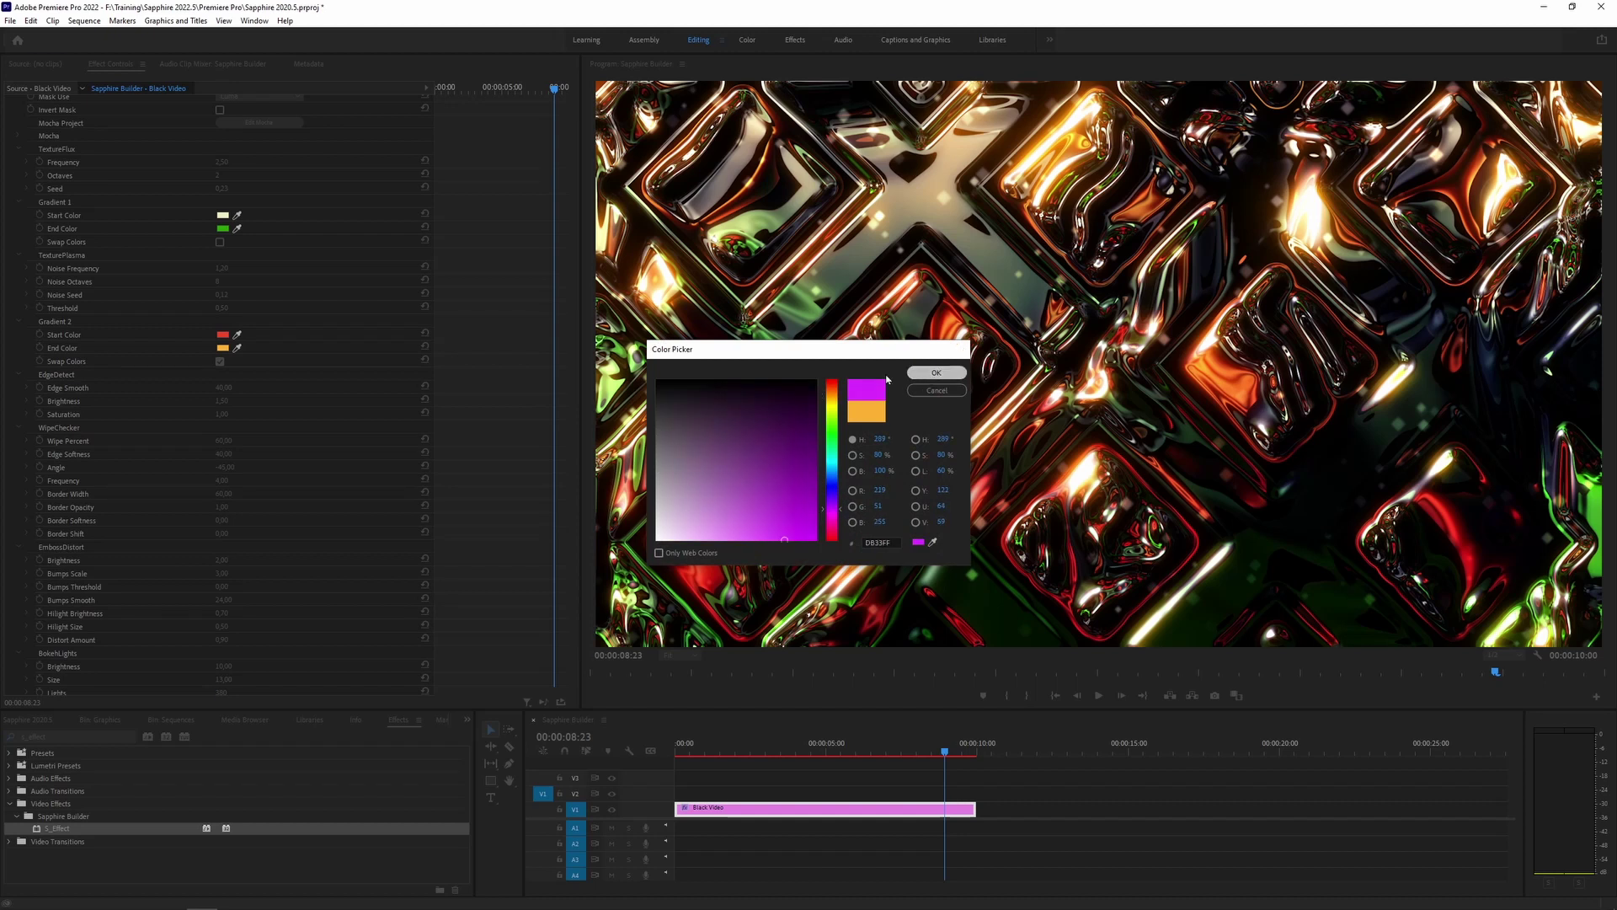
{"action": "left_click", "coordinate": [937, 373]}
{"action": "left_click", "coordinate": [224, 335]}
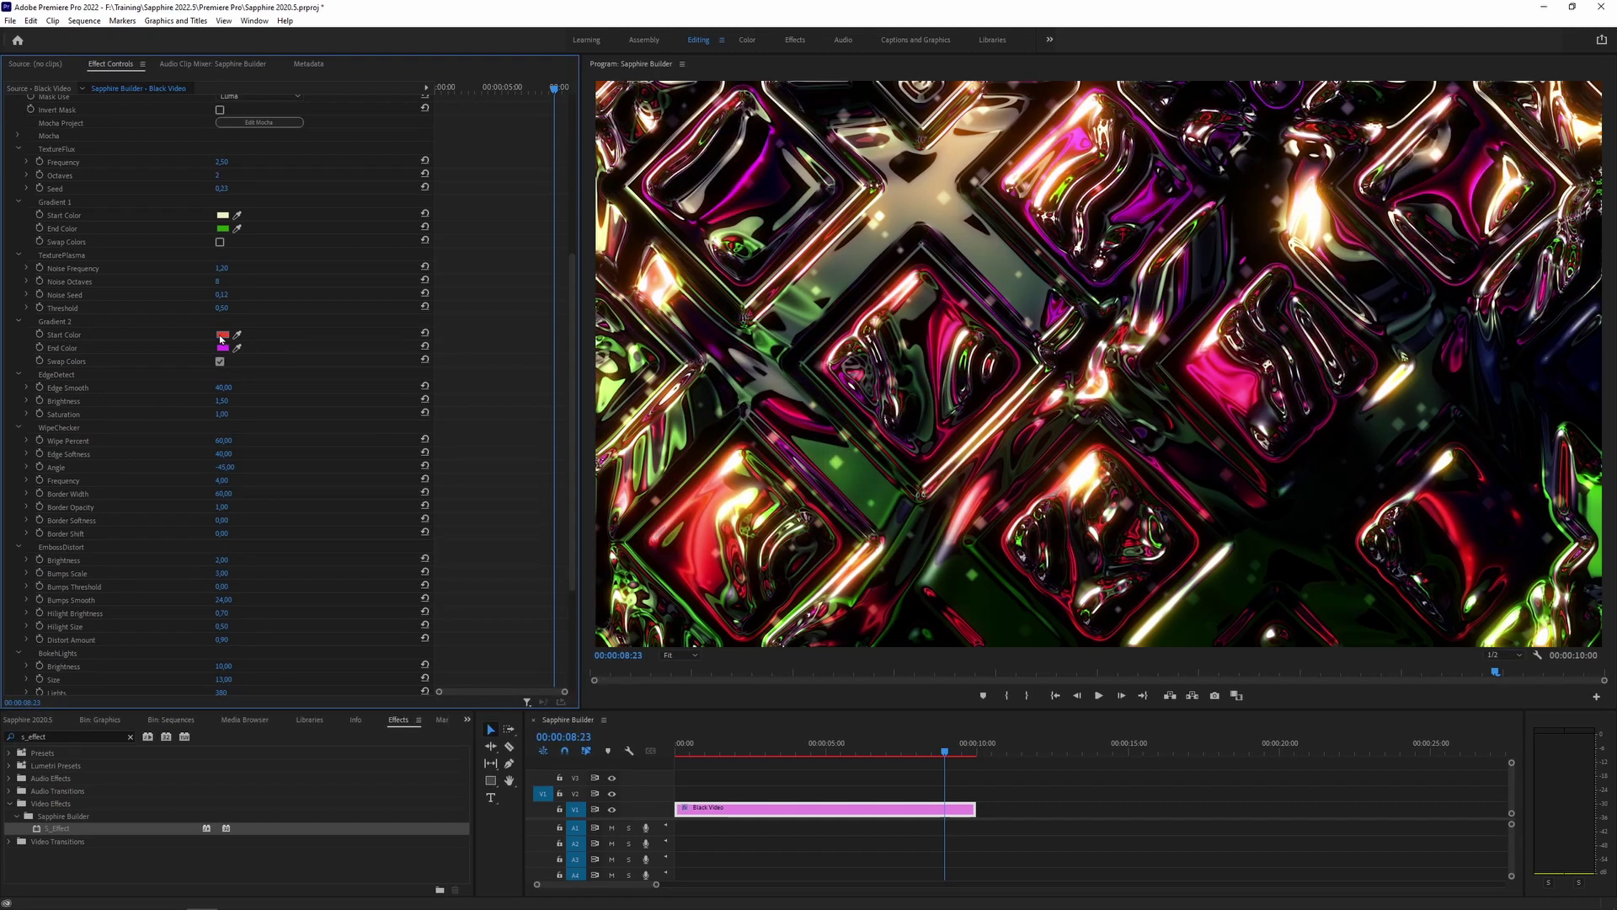
{"action": "left_click_drag", "start_coordinate": [829, 512], "coordinate": [833, 527]}
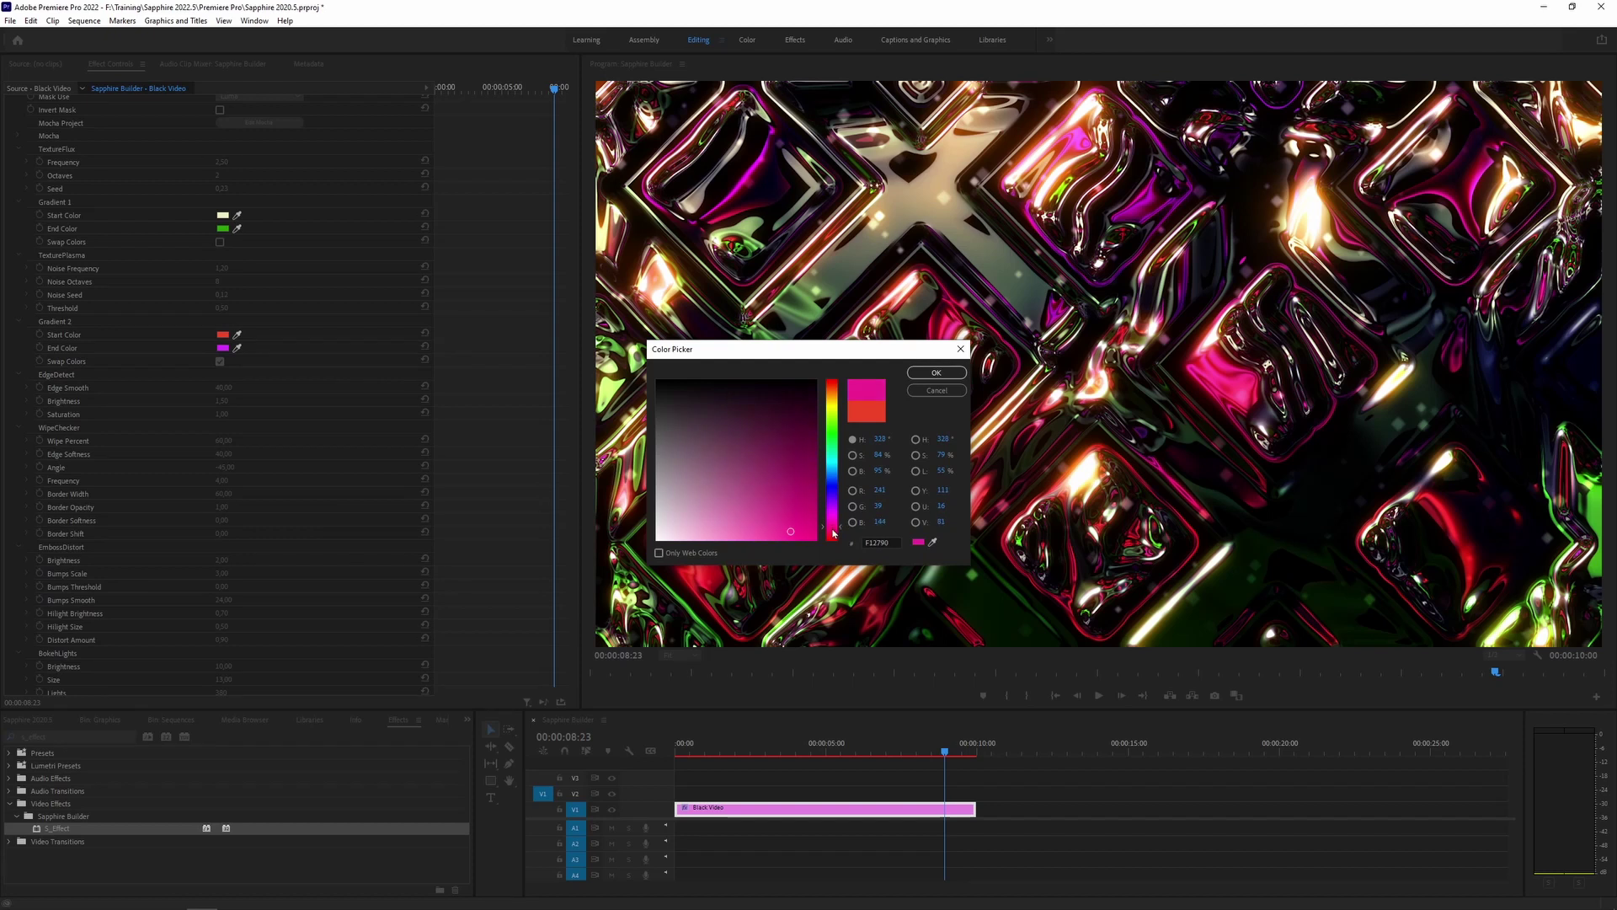
{"action": "left_click", "coordinate": [936, 373]}
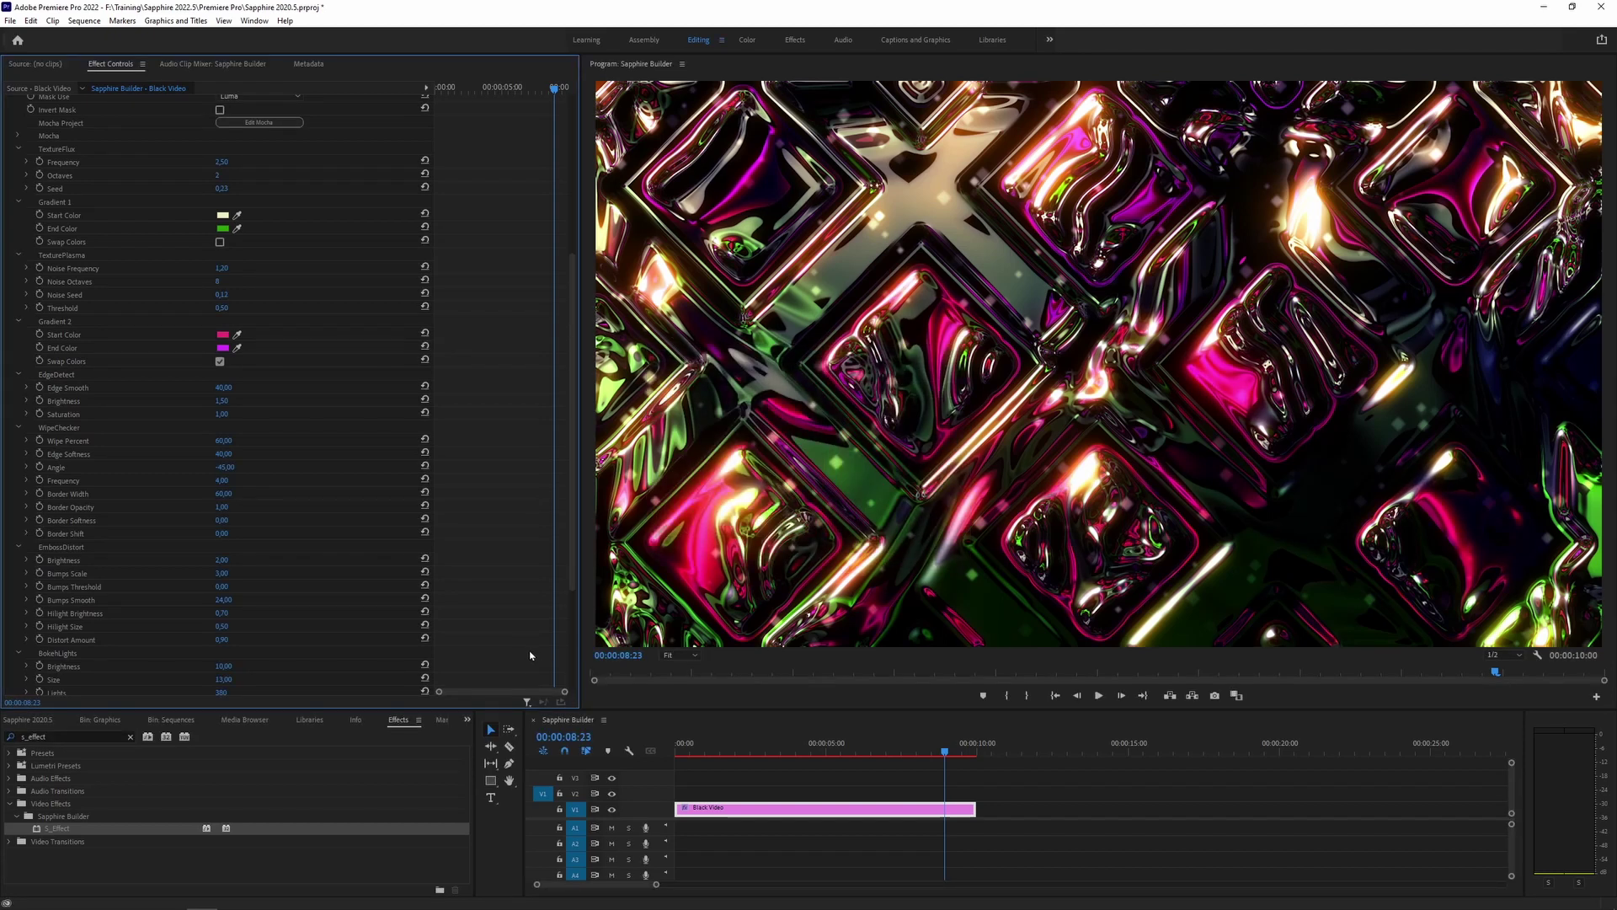
Scrub the playhead back to about three seconds into the clip.
{"action": "left_click", "coordinate": [222, 215]}
{"action": "left_click", "coordinate": [936, 373]}
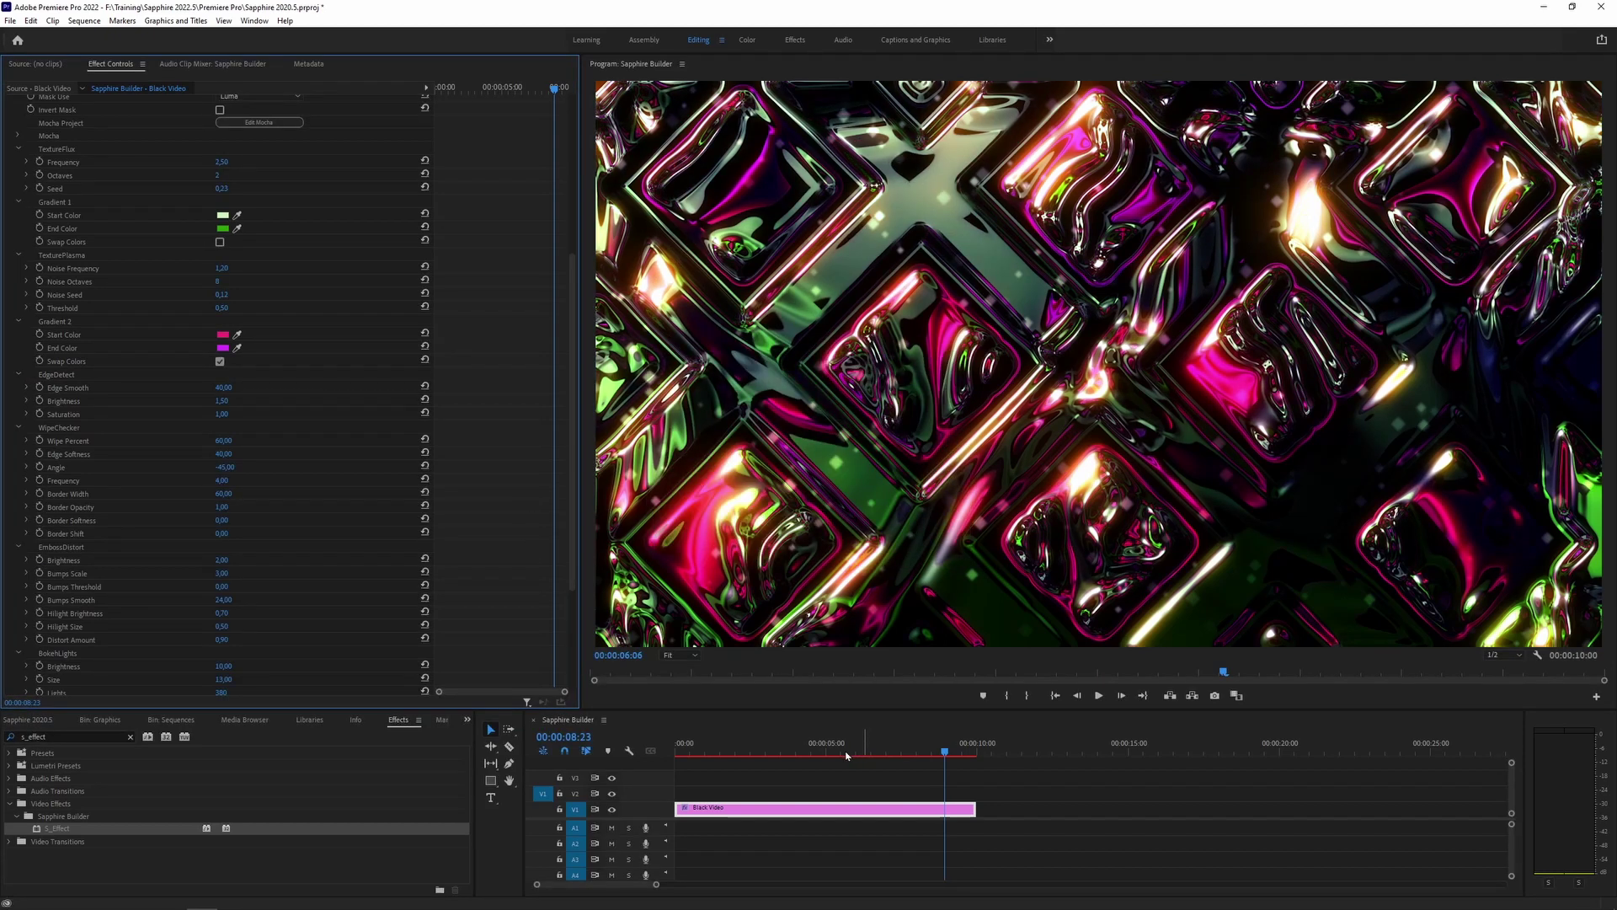
{"action": "left_click", "coordinate": [820, 754]}
{"action": "left_click_drag", "start_coordinate": [819, 755], "coordinate": [768, 754]}
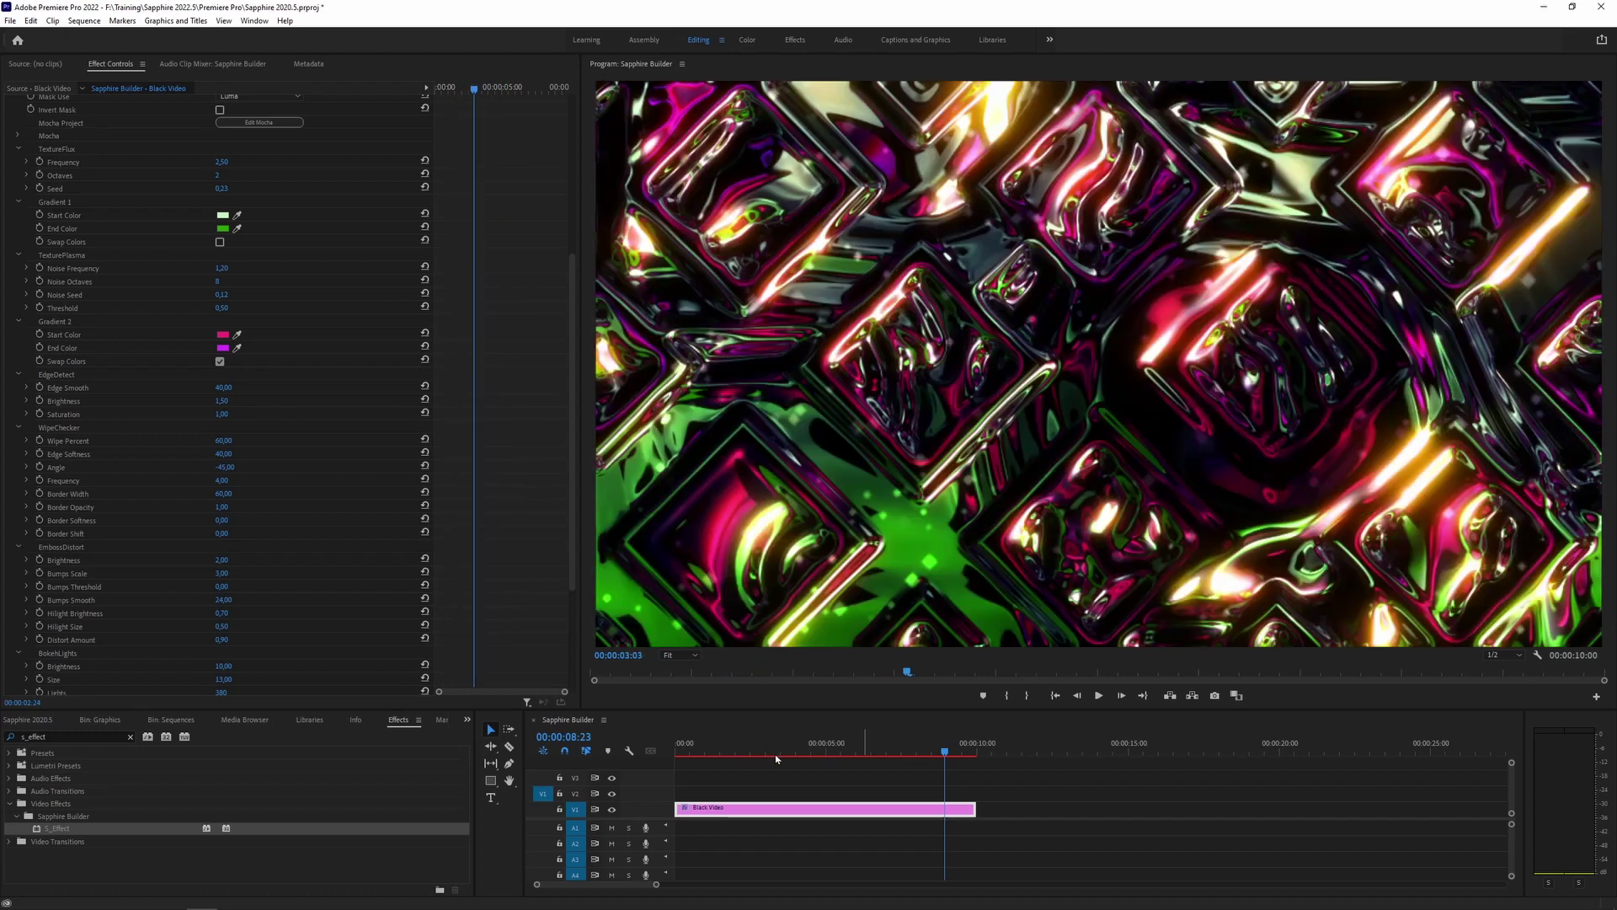
{"action": "scroll", "coordinate": [222, 556], "scroll_direction": "down", "scroll_amount": 3}
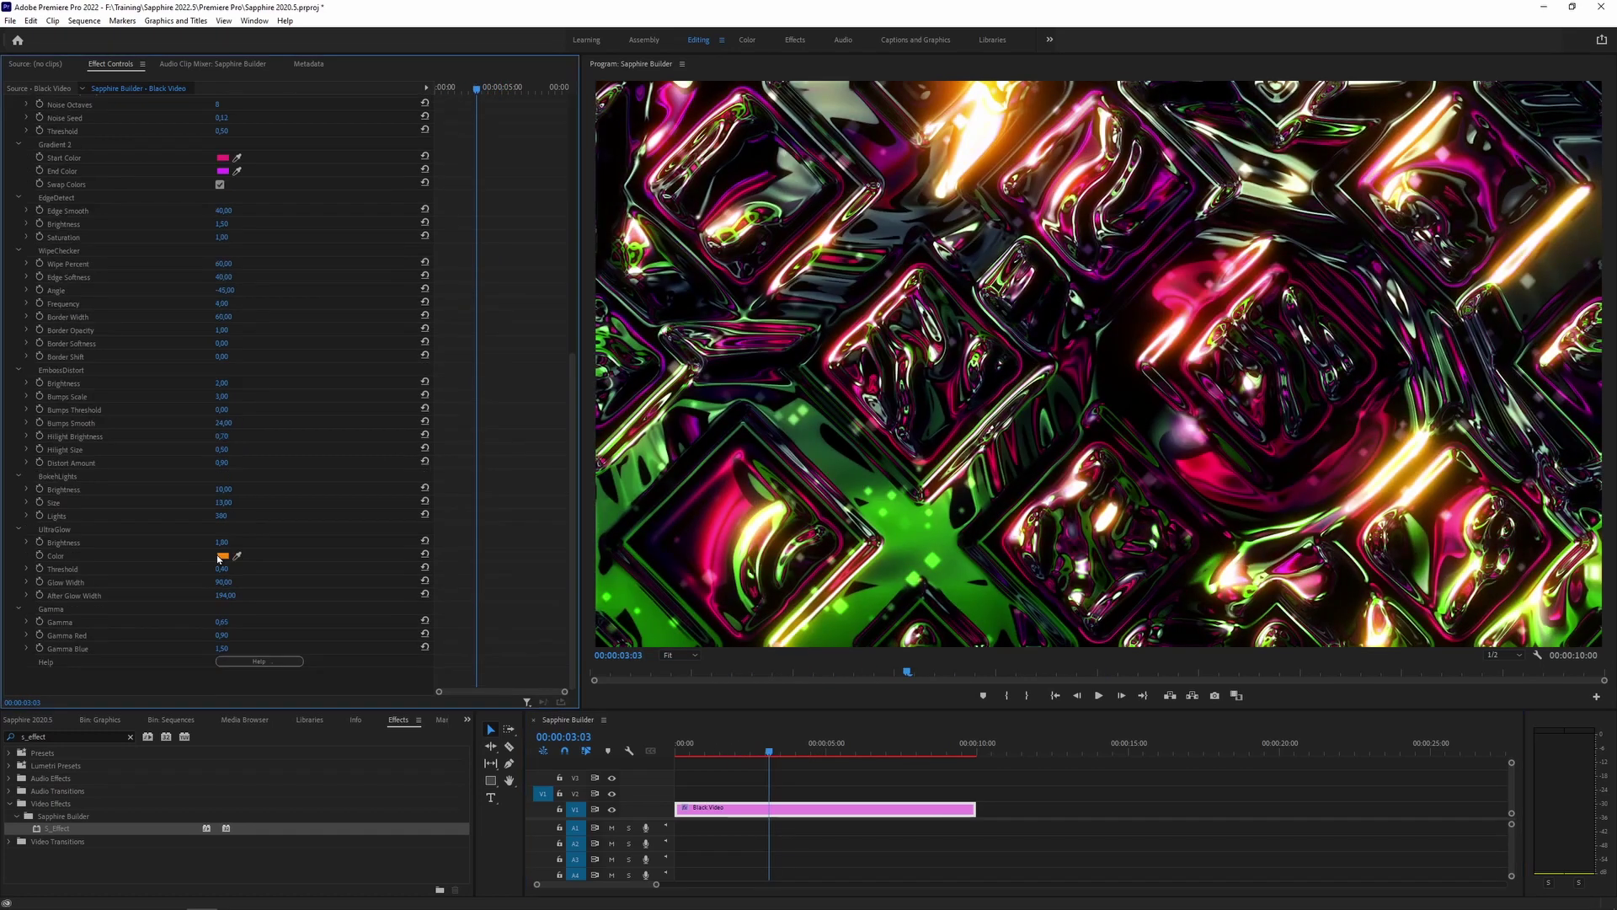
Set the UltraGlow color to magenta and play the recoloured clip.
{"action": "left_click", "coordinate": [223, 554]}
{"action": "left_click", "coordinate": [833, 522]}
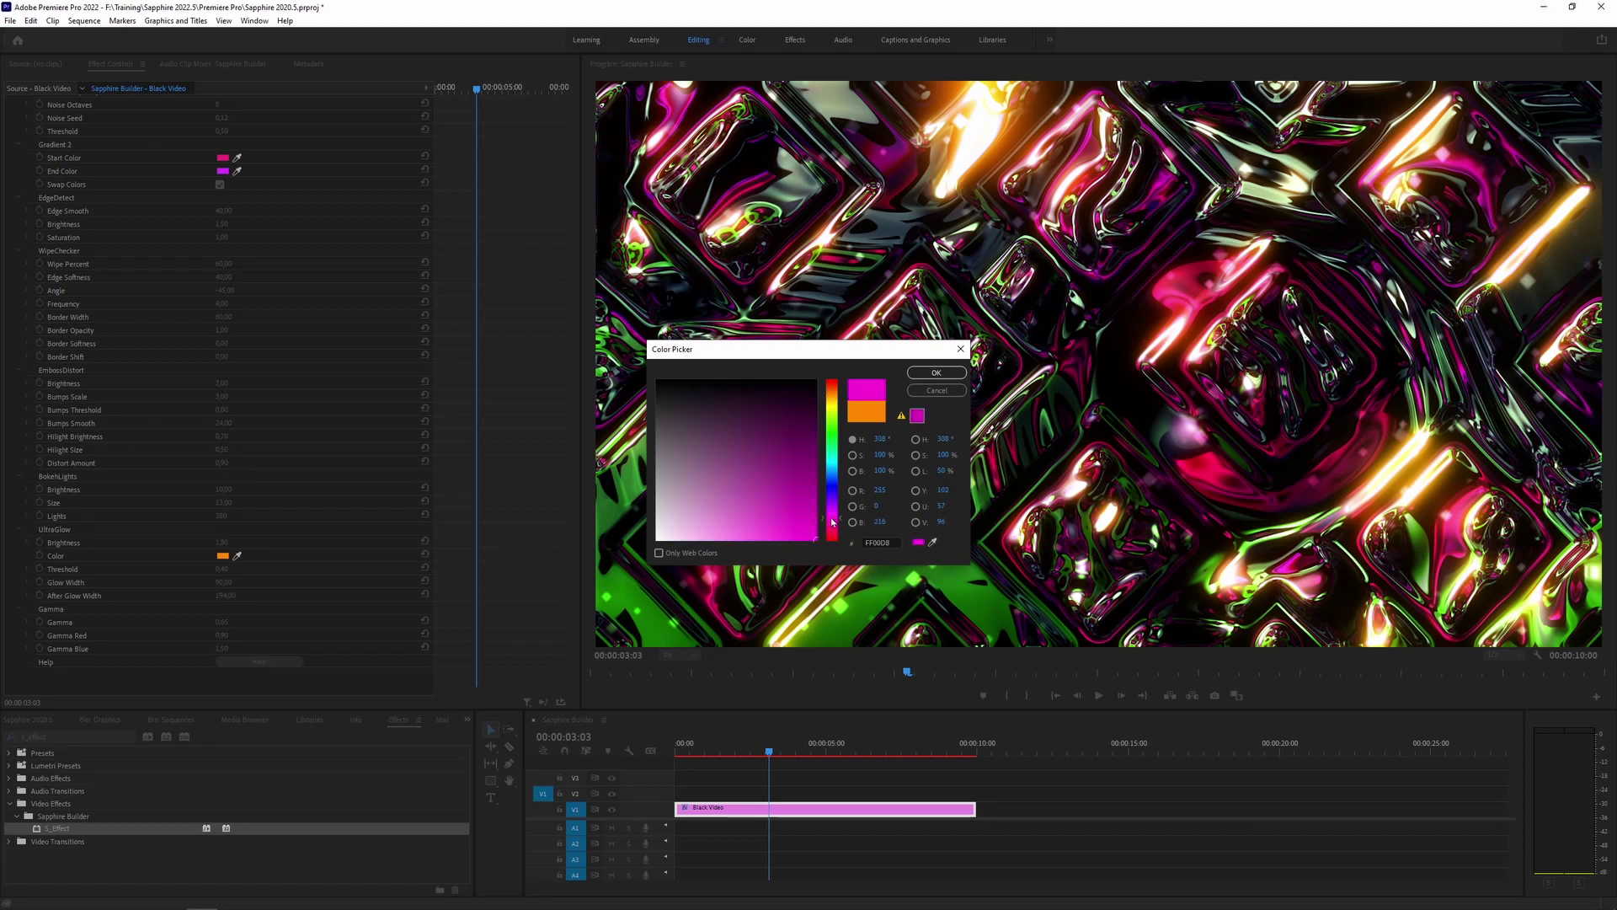
{"action": "left_click", "coordinate": [936, 373]}
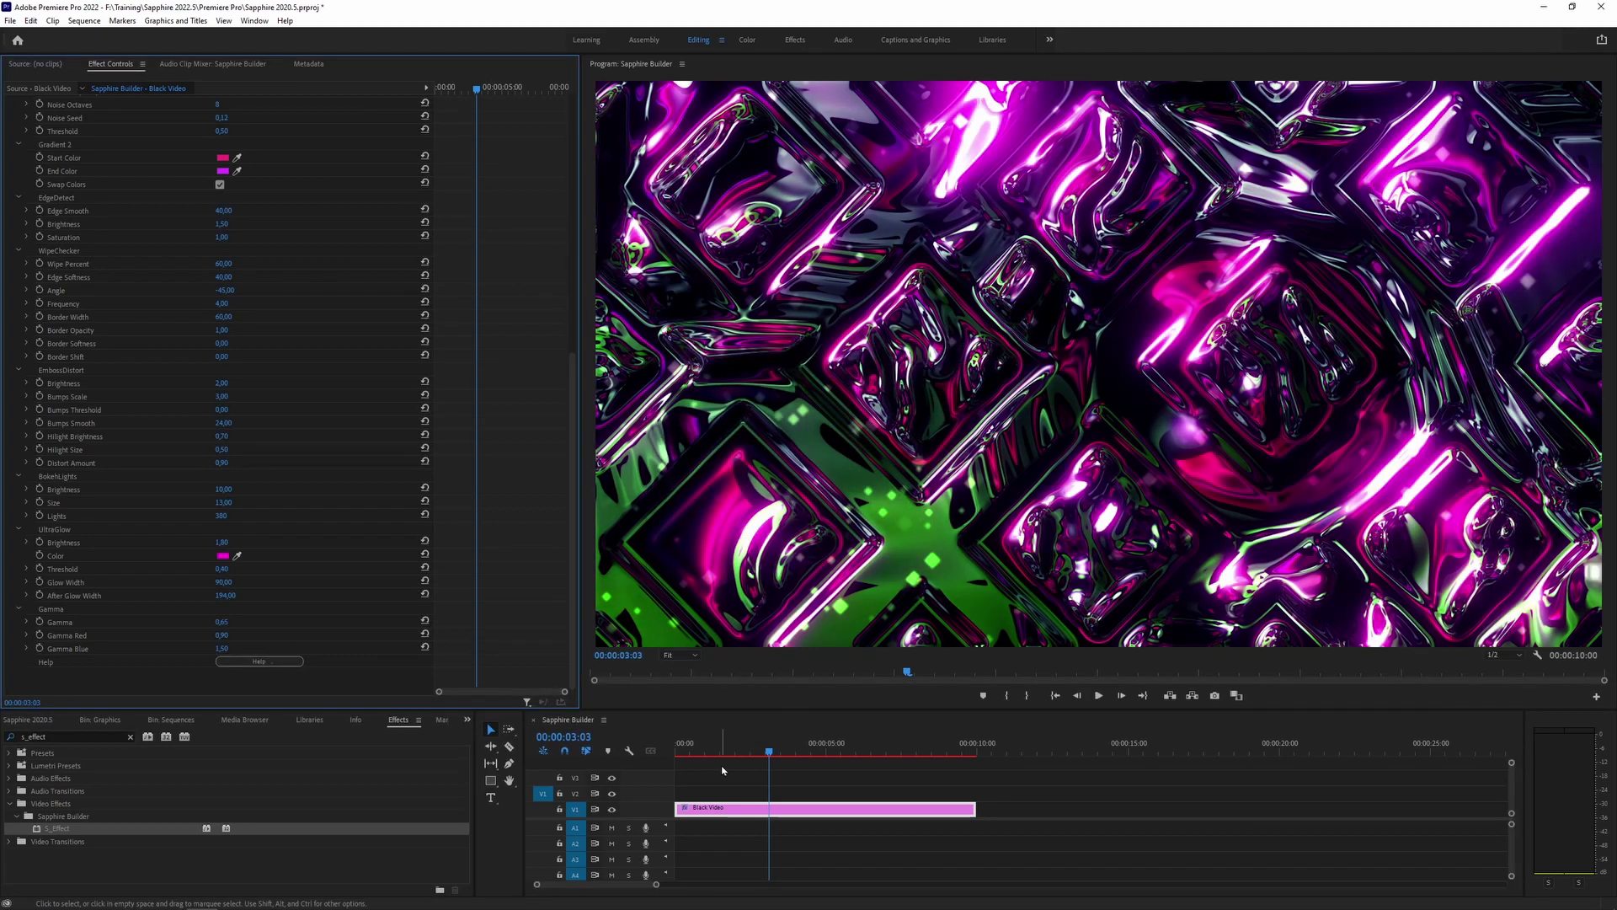
{"action": "key", "text": "space"}
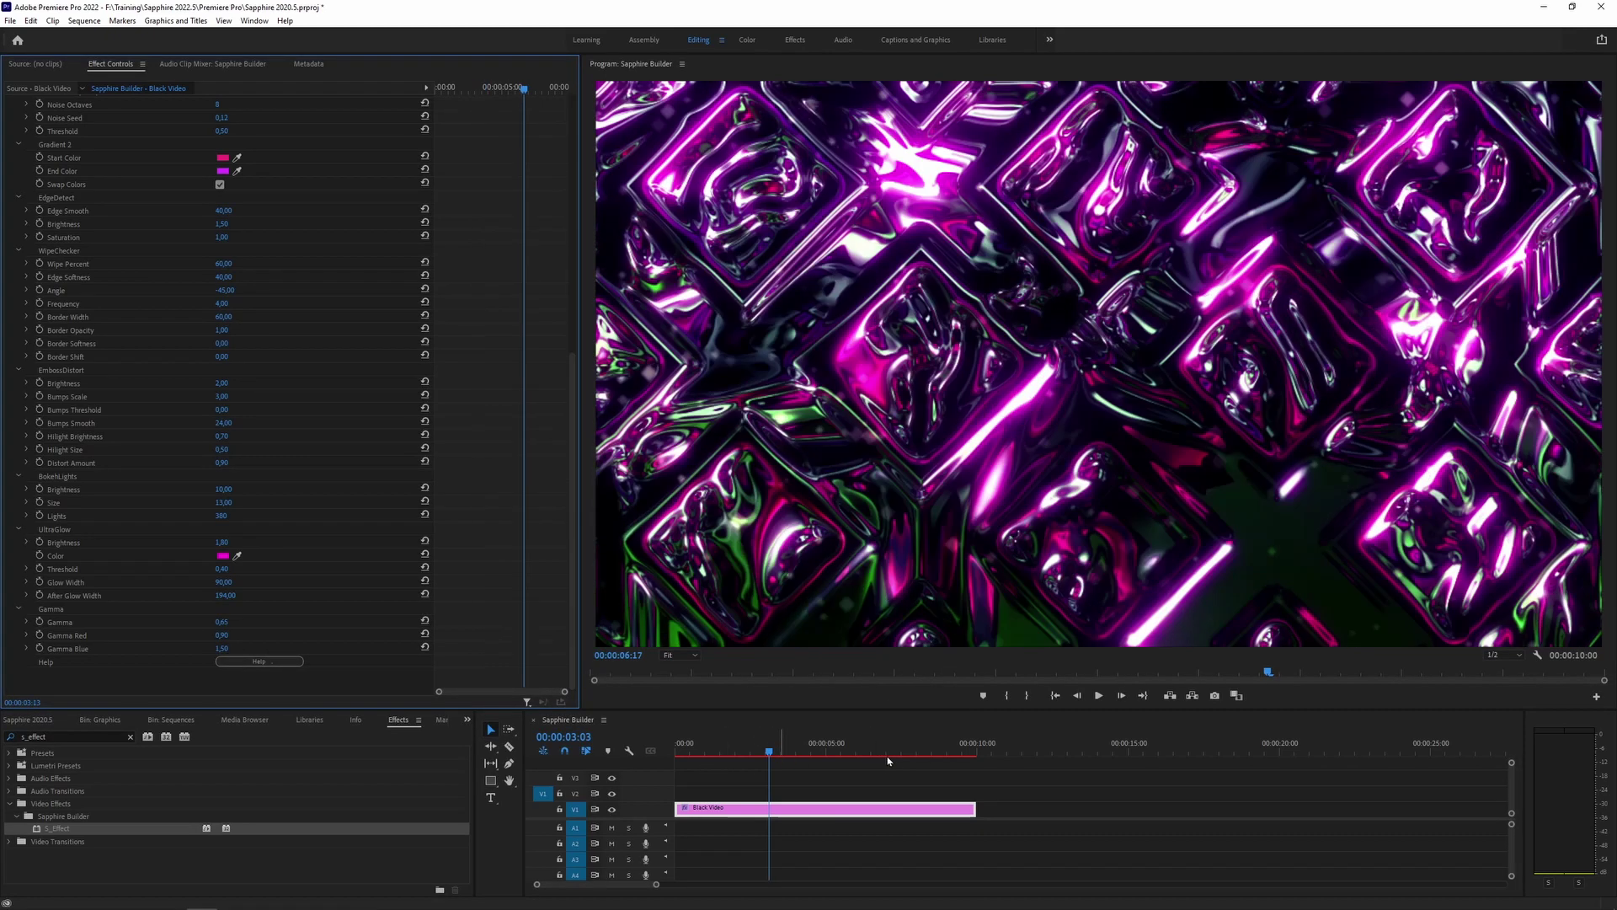
Nudge WipeChecker Angle, stop playback at 00:00:04:13, and open S_Effect's Edit Effect.
{"action": "key", "text": "space"}
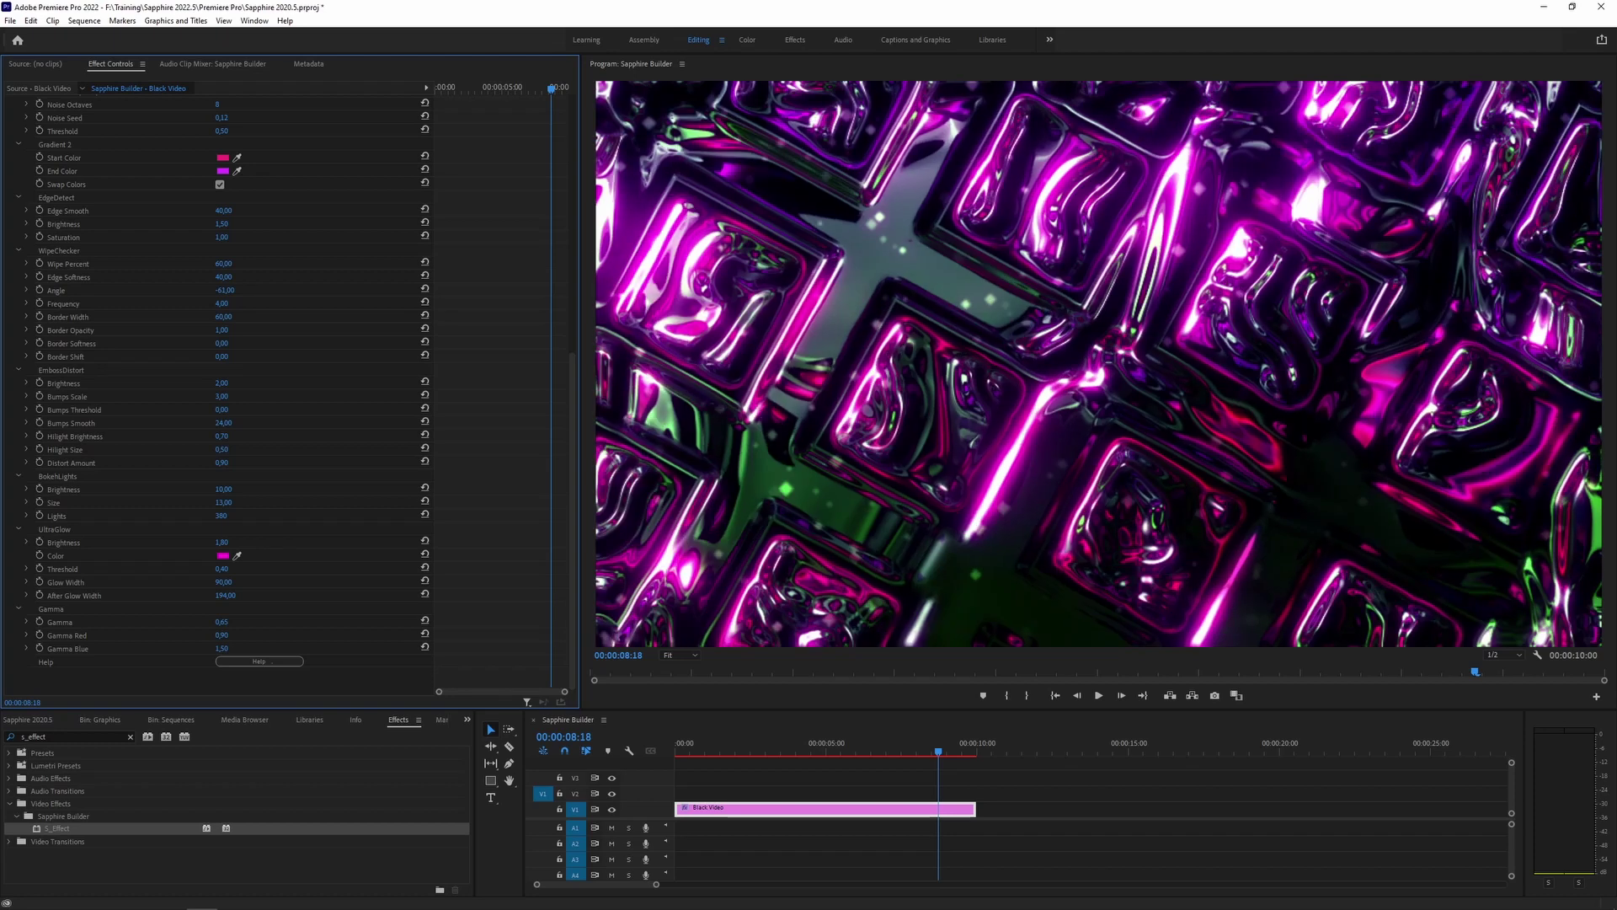
{"action": "left_click_drag", "start_coordinate": [224, 290], "coordinate": [246, 289]}
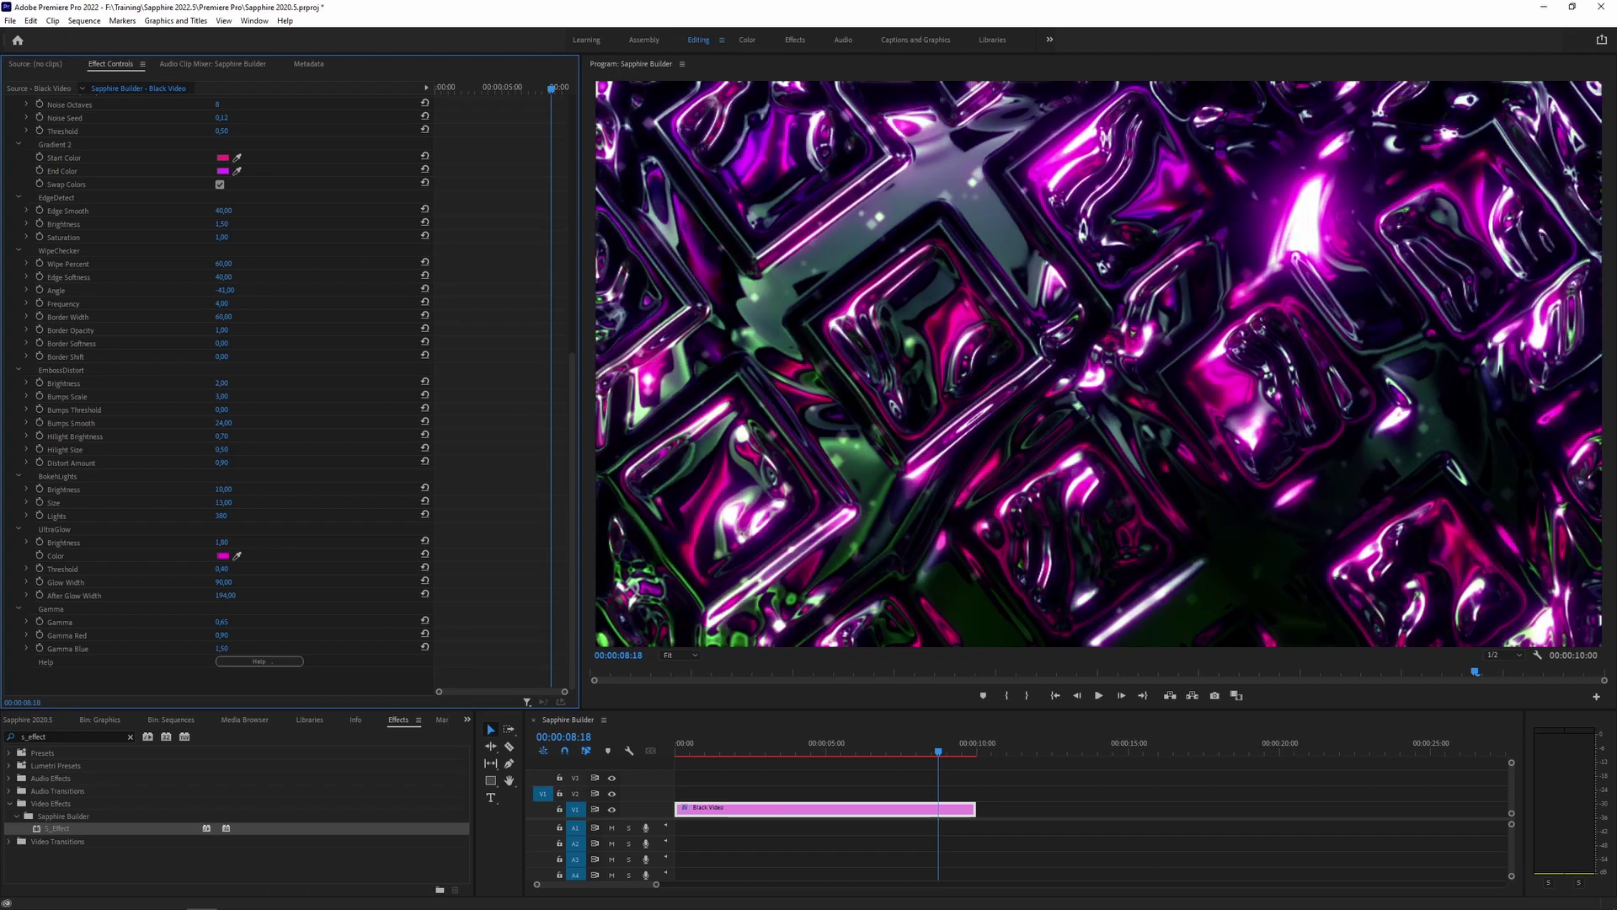
{"action": "left_click", "coordinate": [686, 750]}
{"action": "key", "text": "space"}
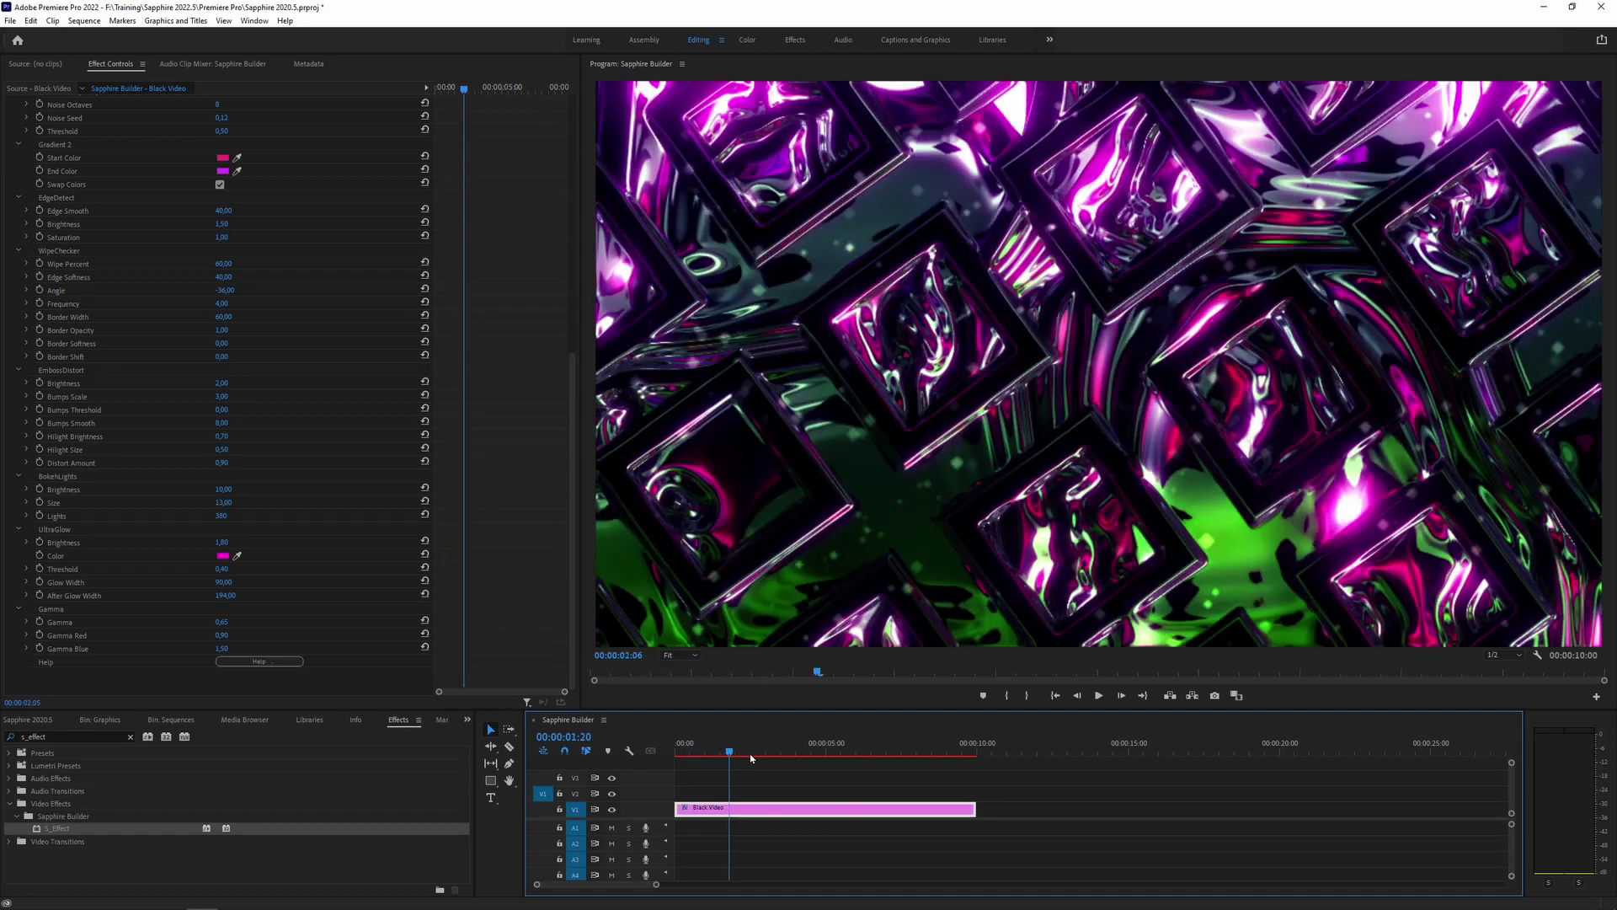
{"action": "key", "text": "space"}
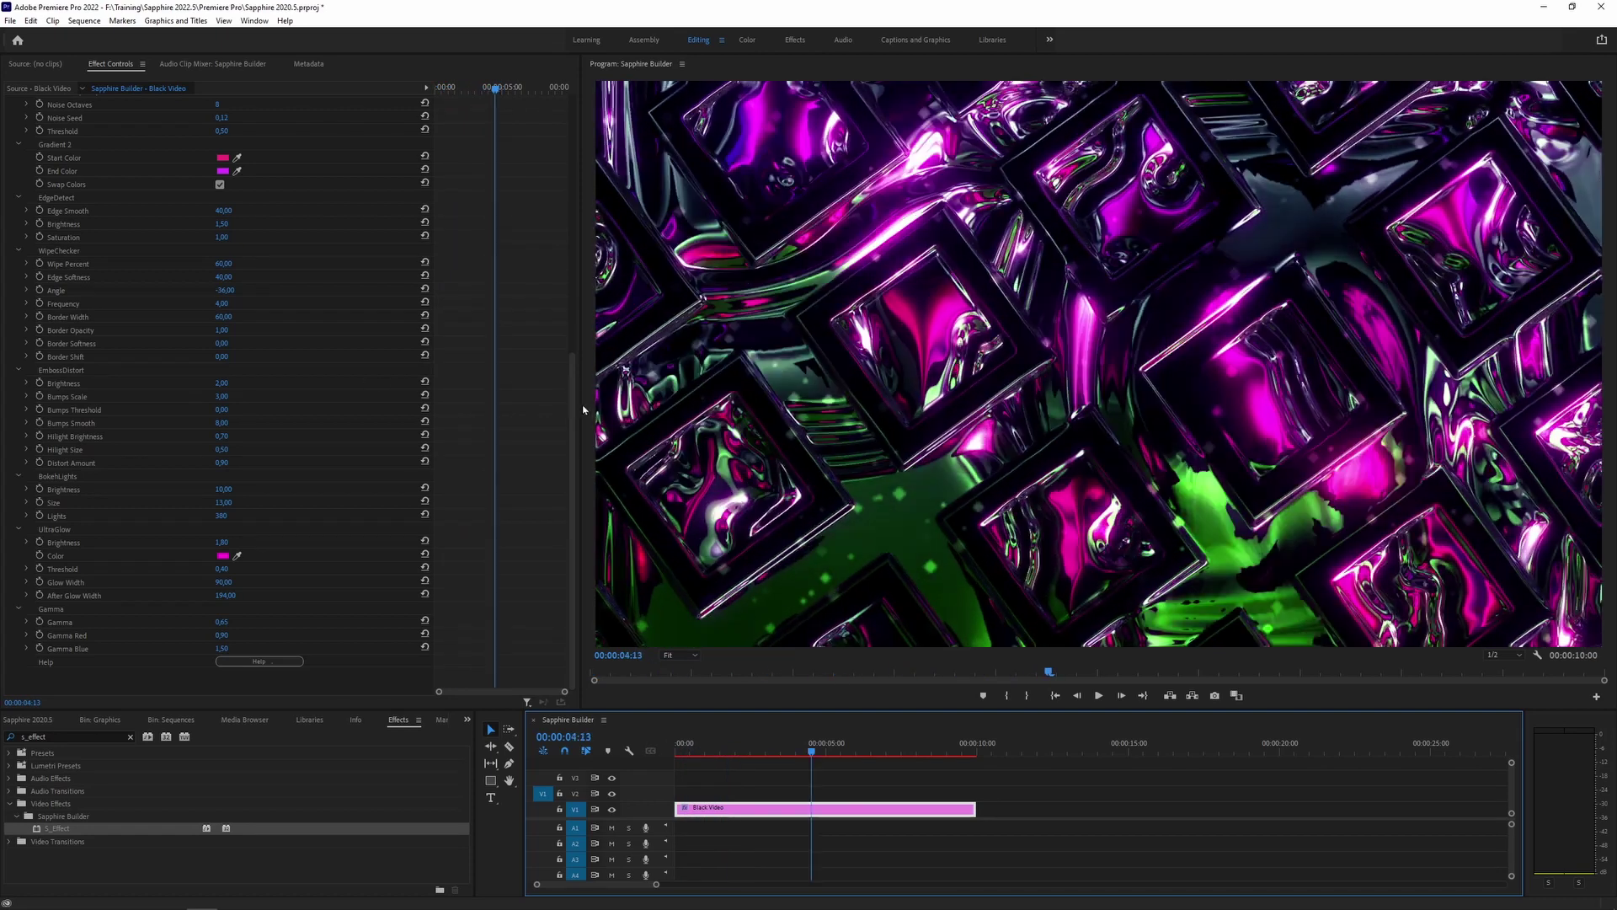
{"action": "scroll", "coordinate": [252, 380], "scroll_direction": "up", "scroll_amount": 6}
{"action": "scroll", "coordinate": [254, 379], "scroll_direction": "up", "scroll_amount": 4}
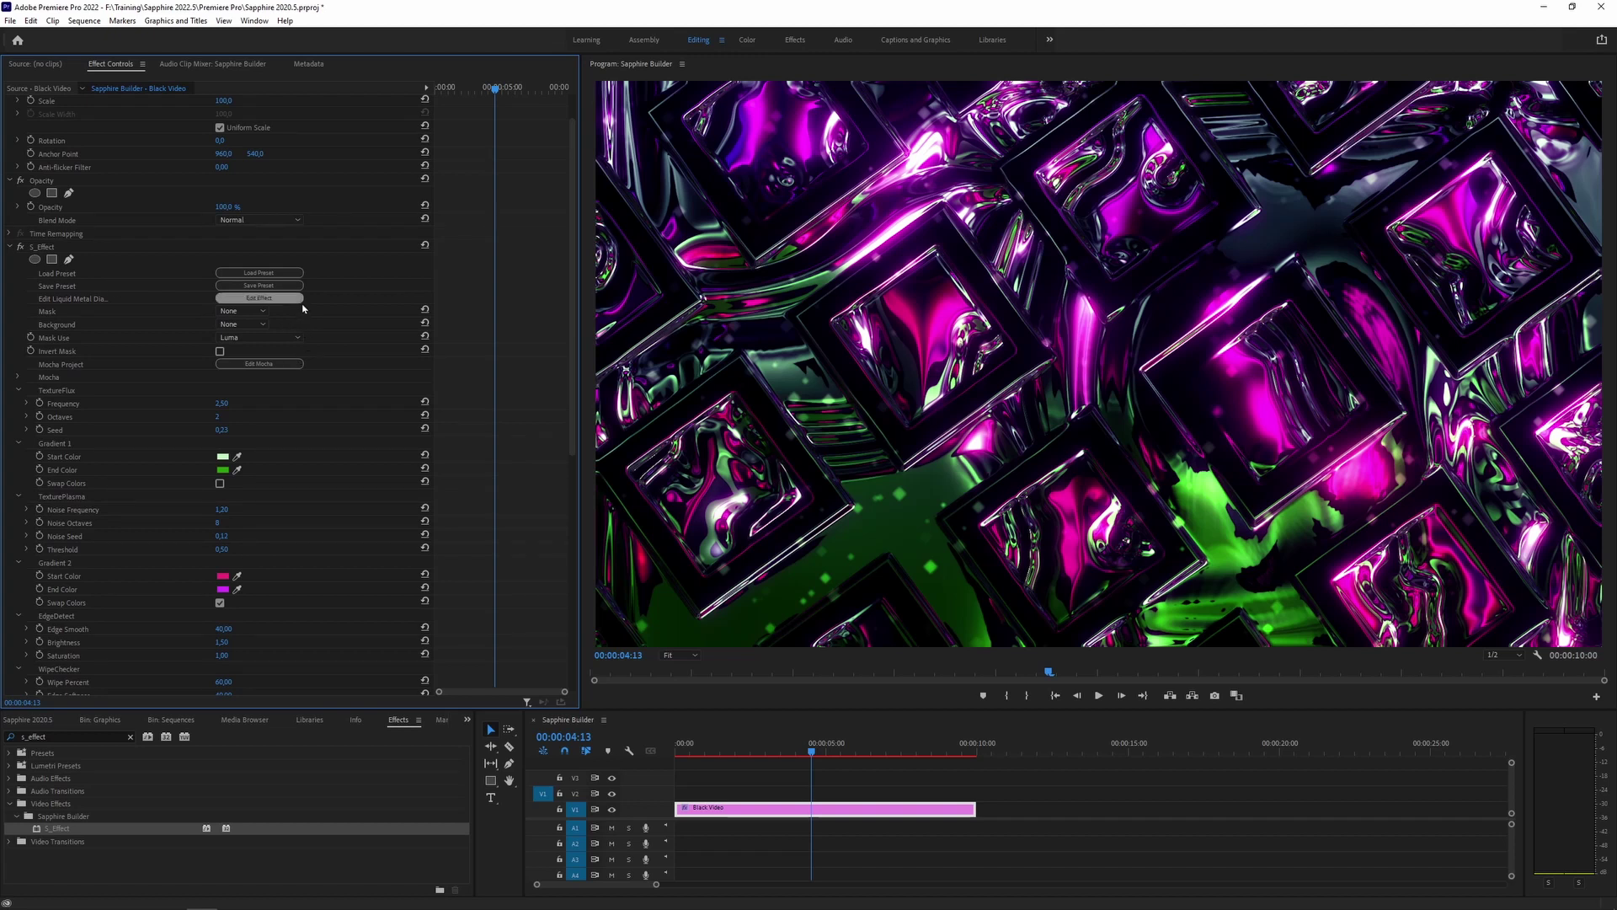
{"action": "left_click", "coordinate": [270, 301]}
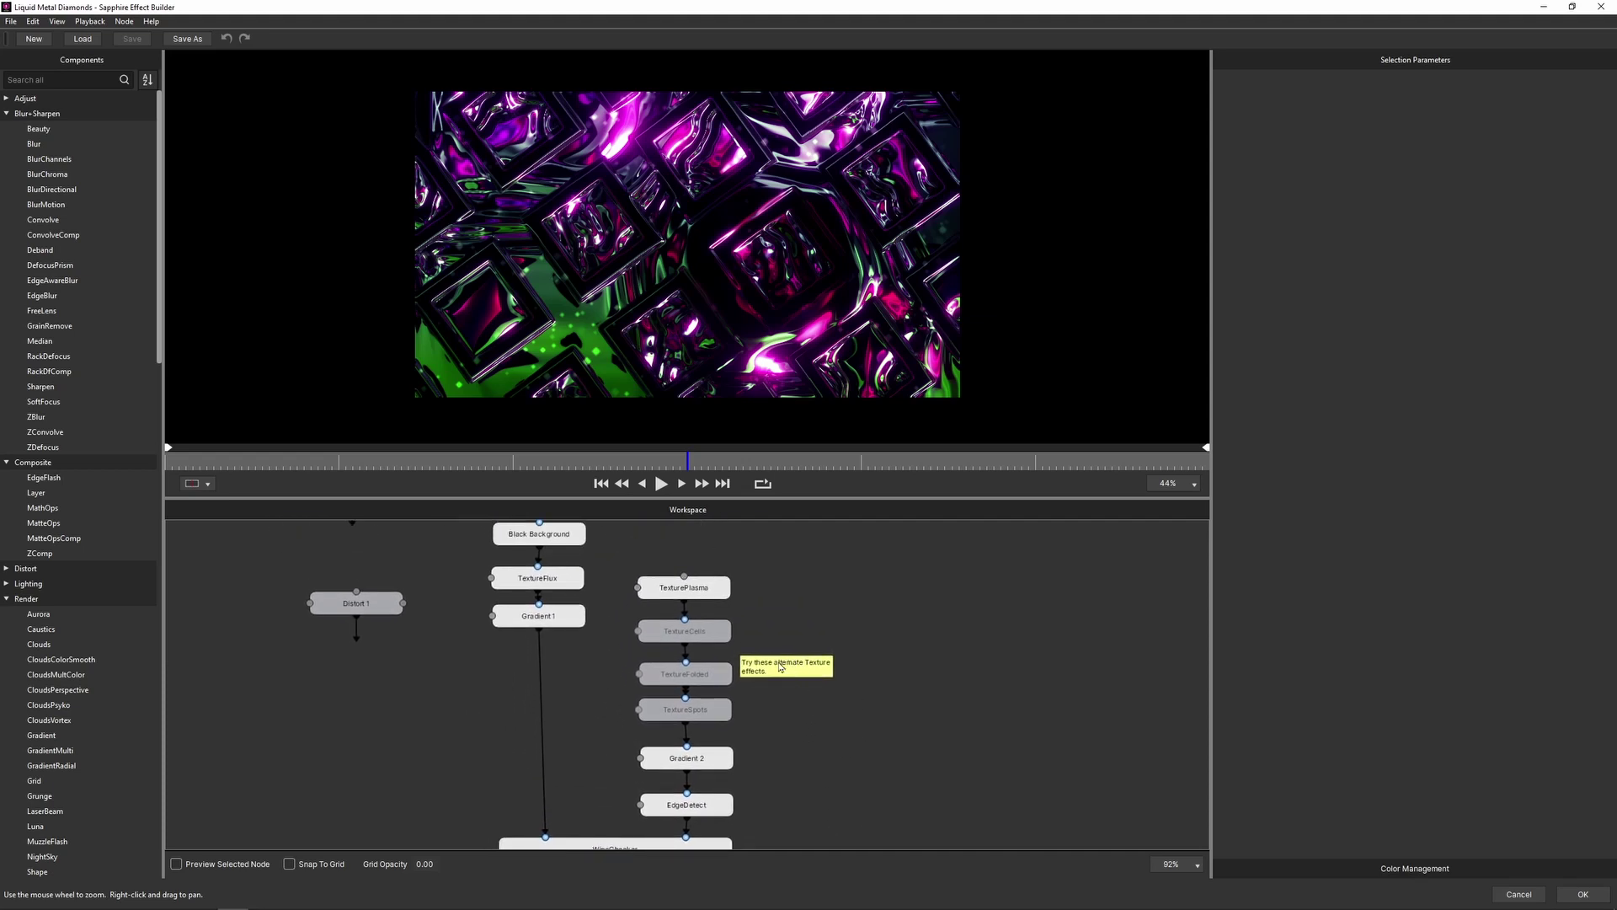
Inspect TexturePlasma's parameters, then TextureCells', then TexturePlasma's again.
{"action": "left_click", "coordinate": [692, 591]}
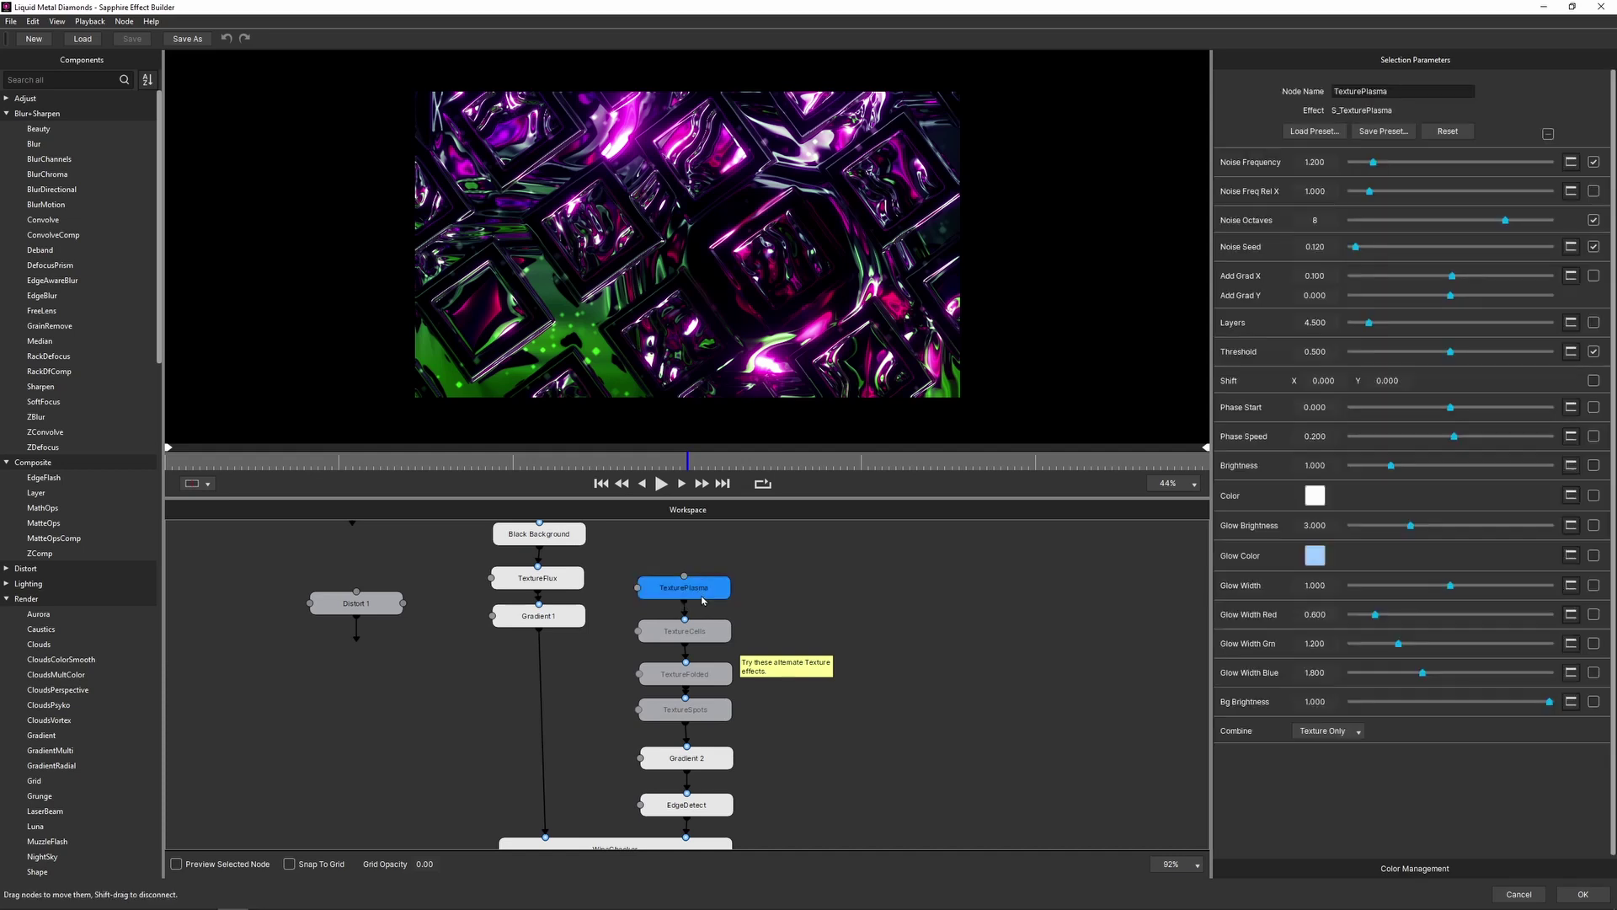
{"action": "left_click", "coordinate": [702, 634]}
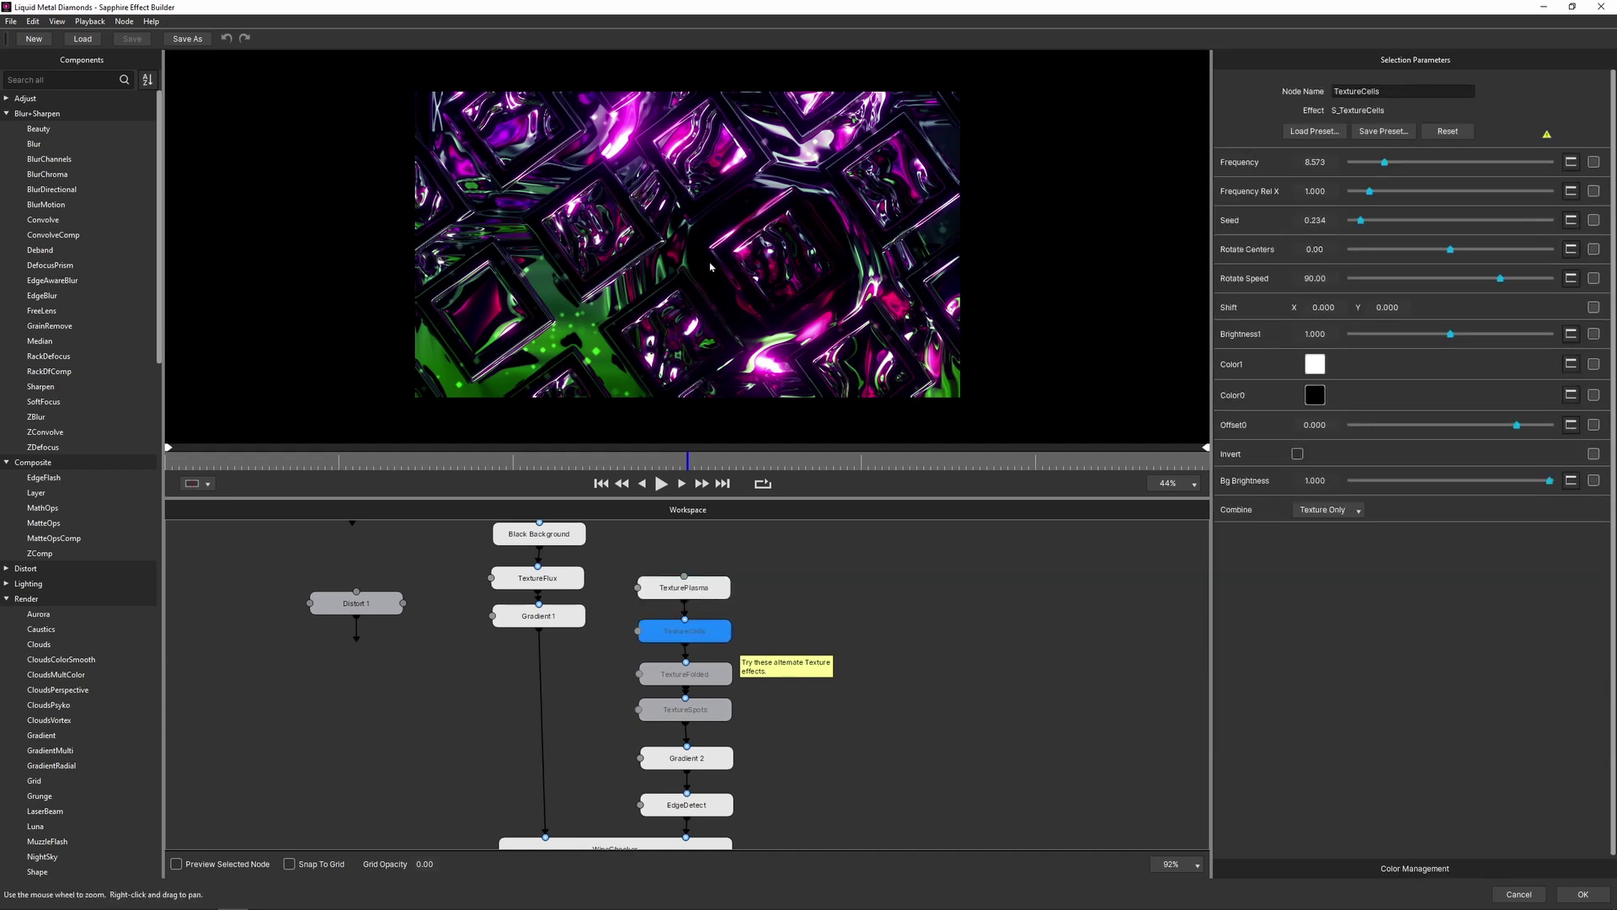
{"action": "left_click", "coordinate": [719, 587]}
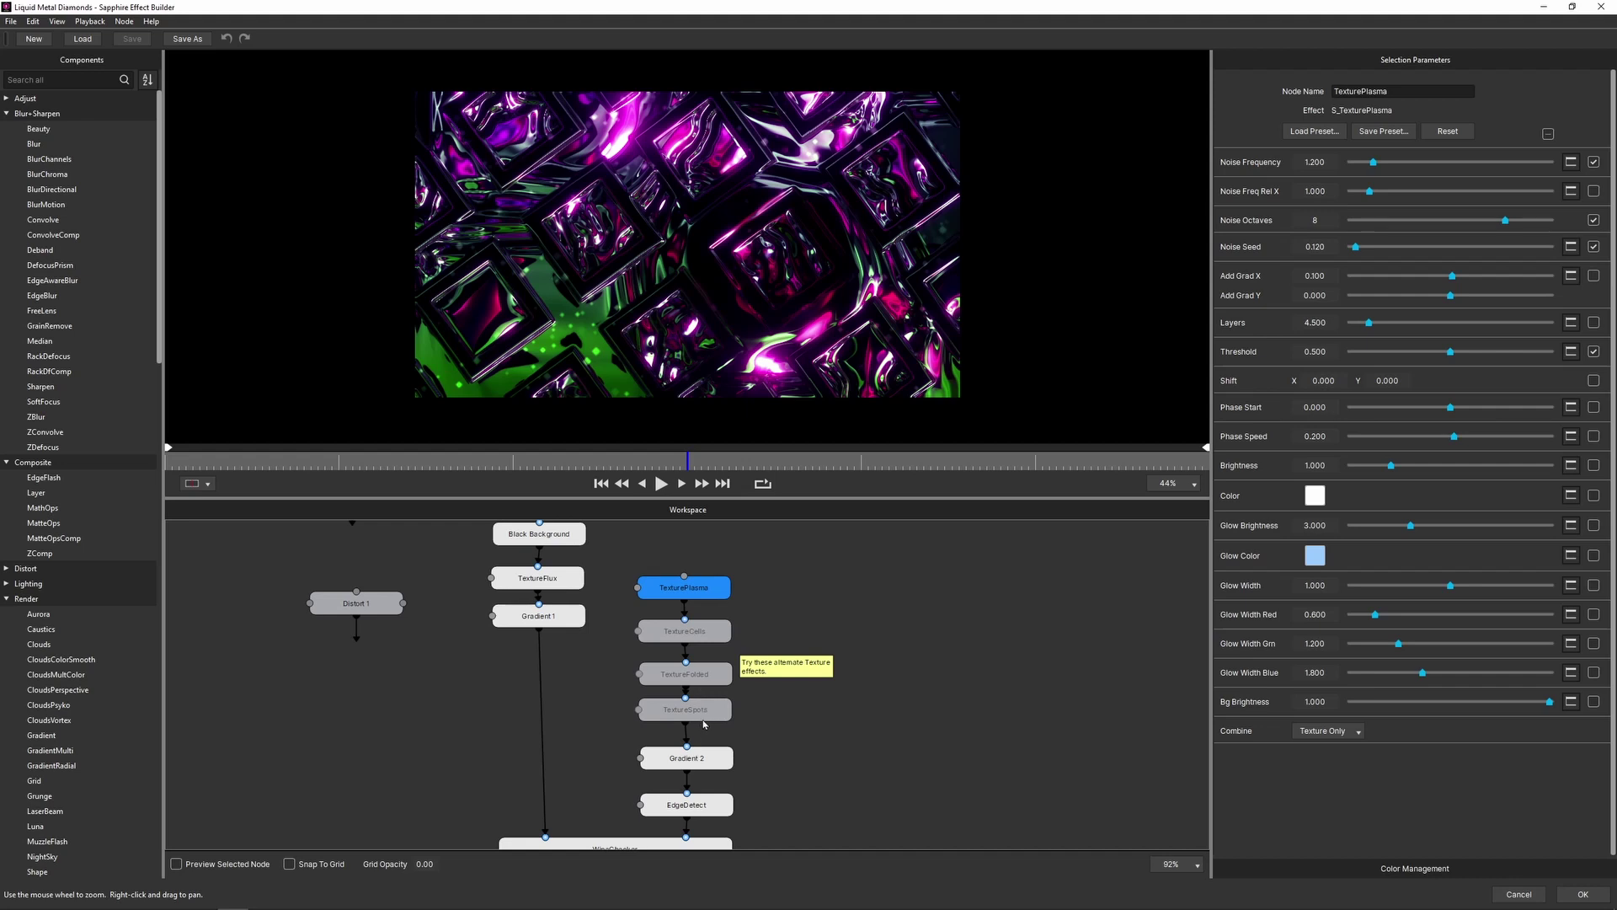
Disable TexturePlasma, then enable and disable TextureSpots to try it.
{"action": "right_click", "coordinate": [718, 587]}
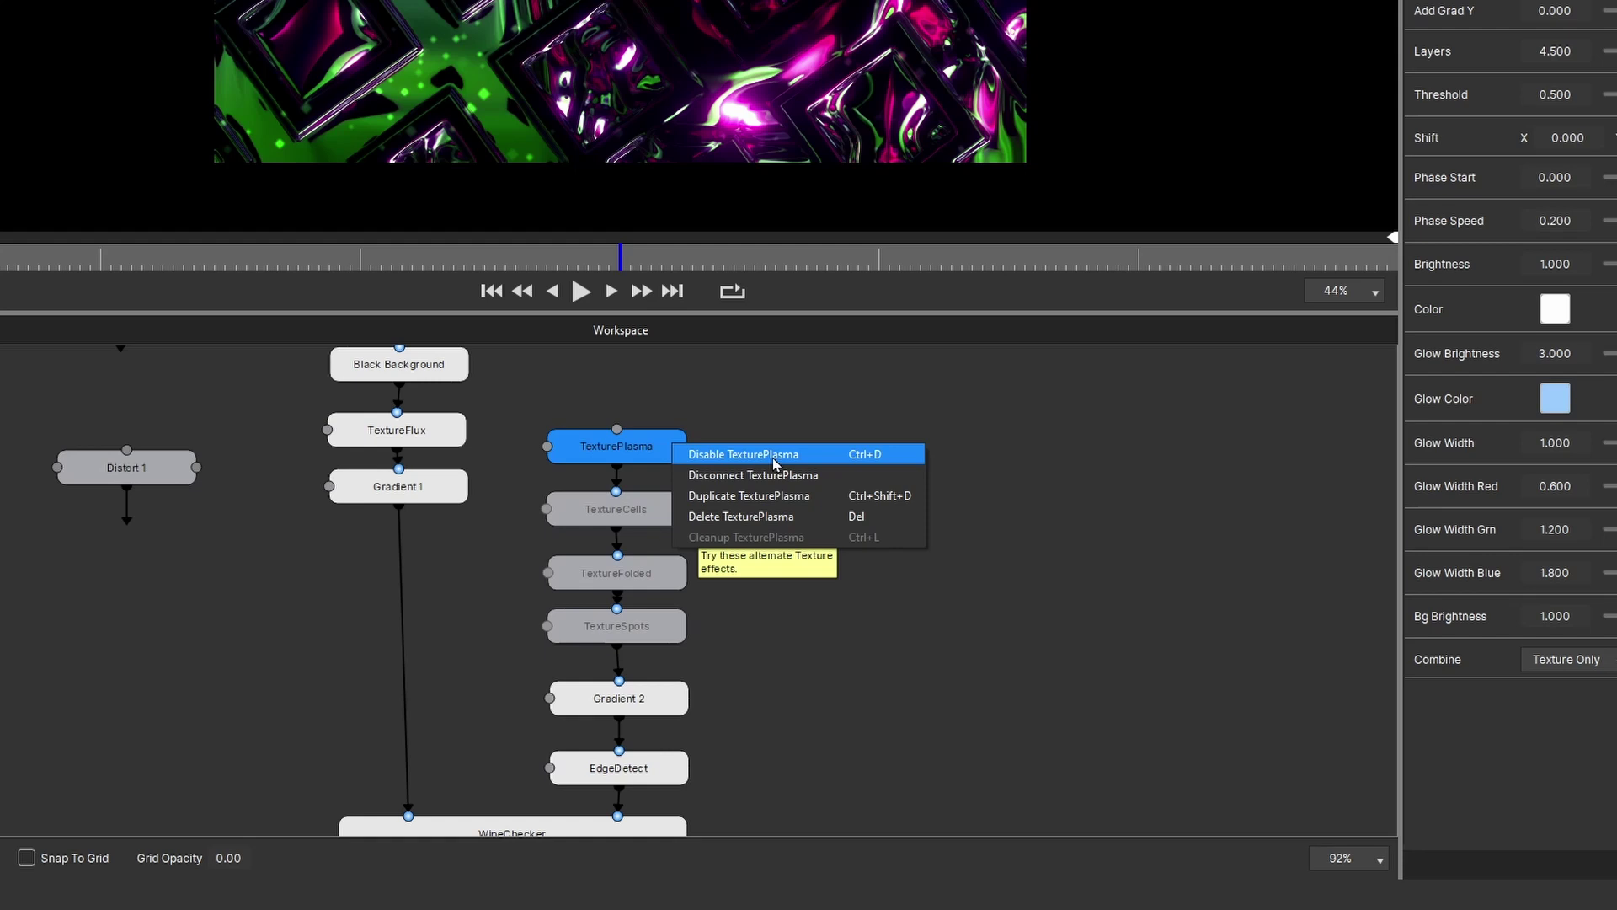
{"action": "left_click", "coordinate": [772, 458]}
{"action": "left_click", "coordinate": [638, 629]}
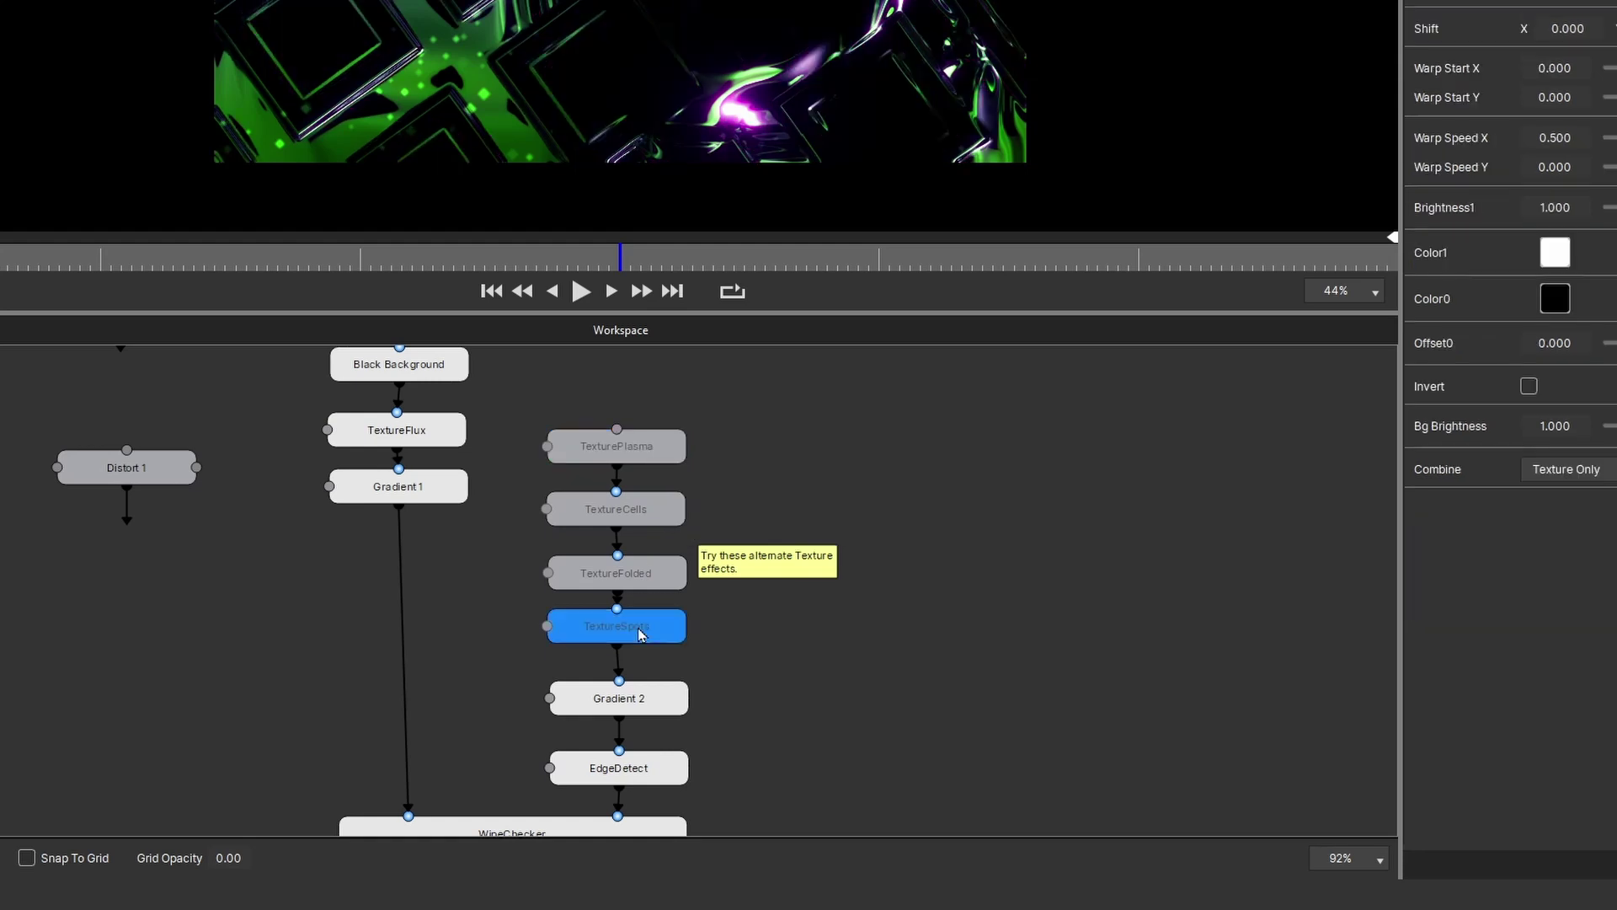
{"action": "right_click", "coordinate": [639, 629]}
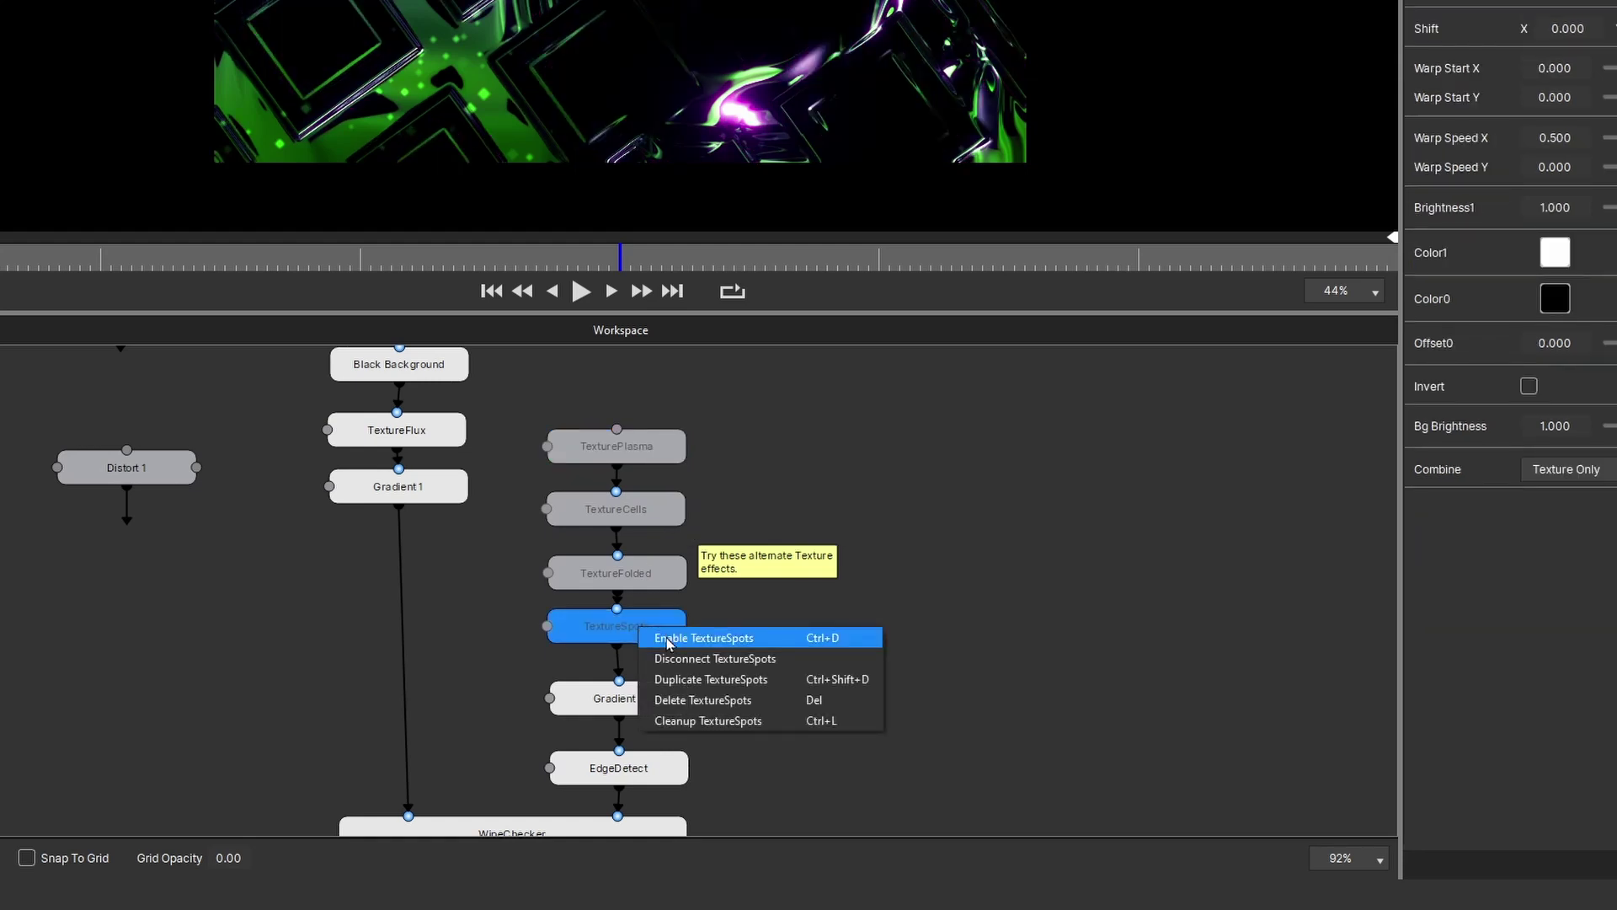
{"action": "left_click", "coordinate": [669, 643]}
{"action": "right_click", "coordinate": [716, 715]}
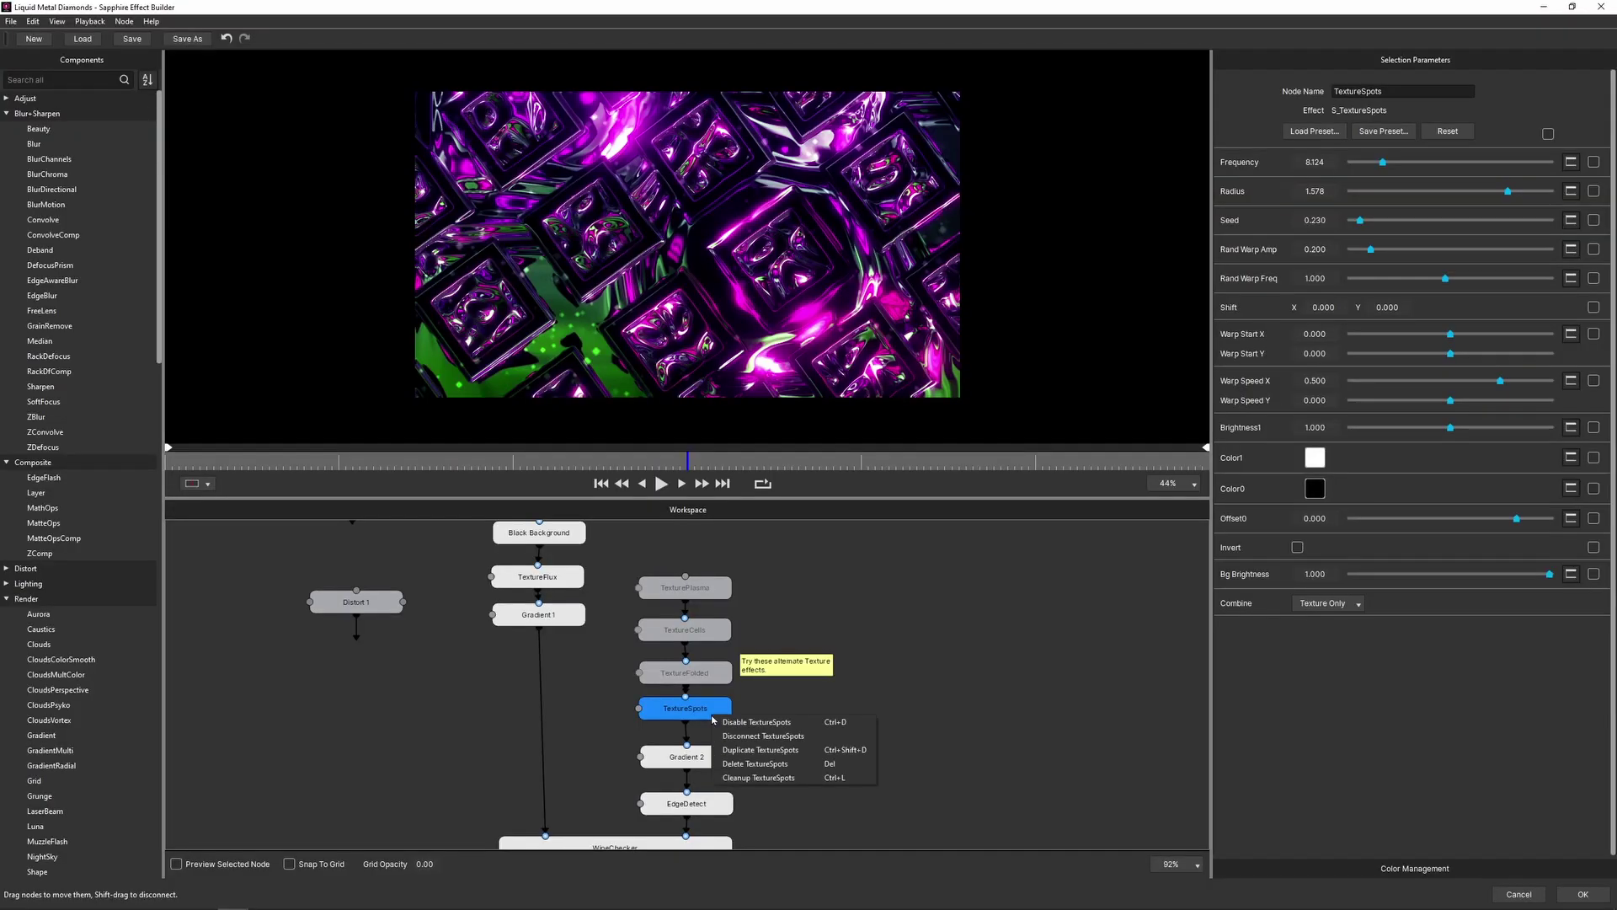
{"action": "left_click", "coordinate": [771, 725]}
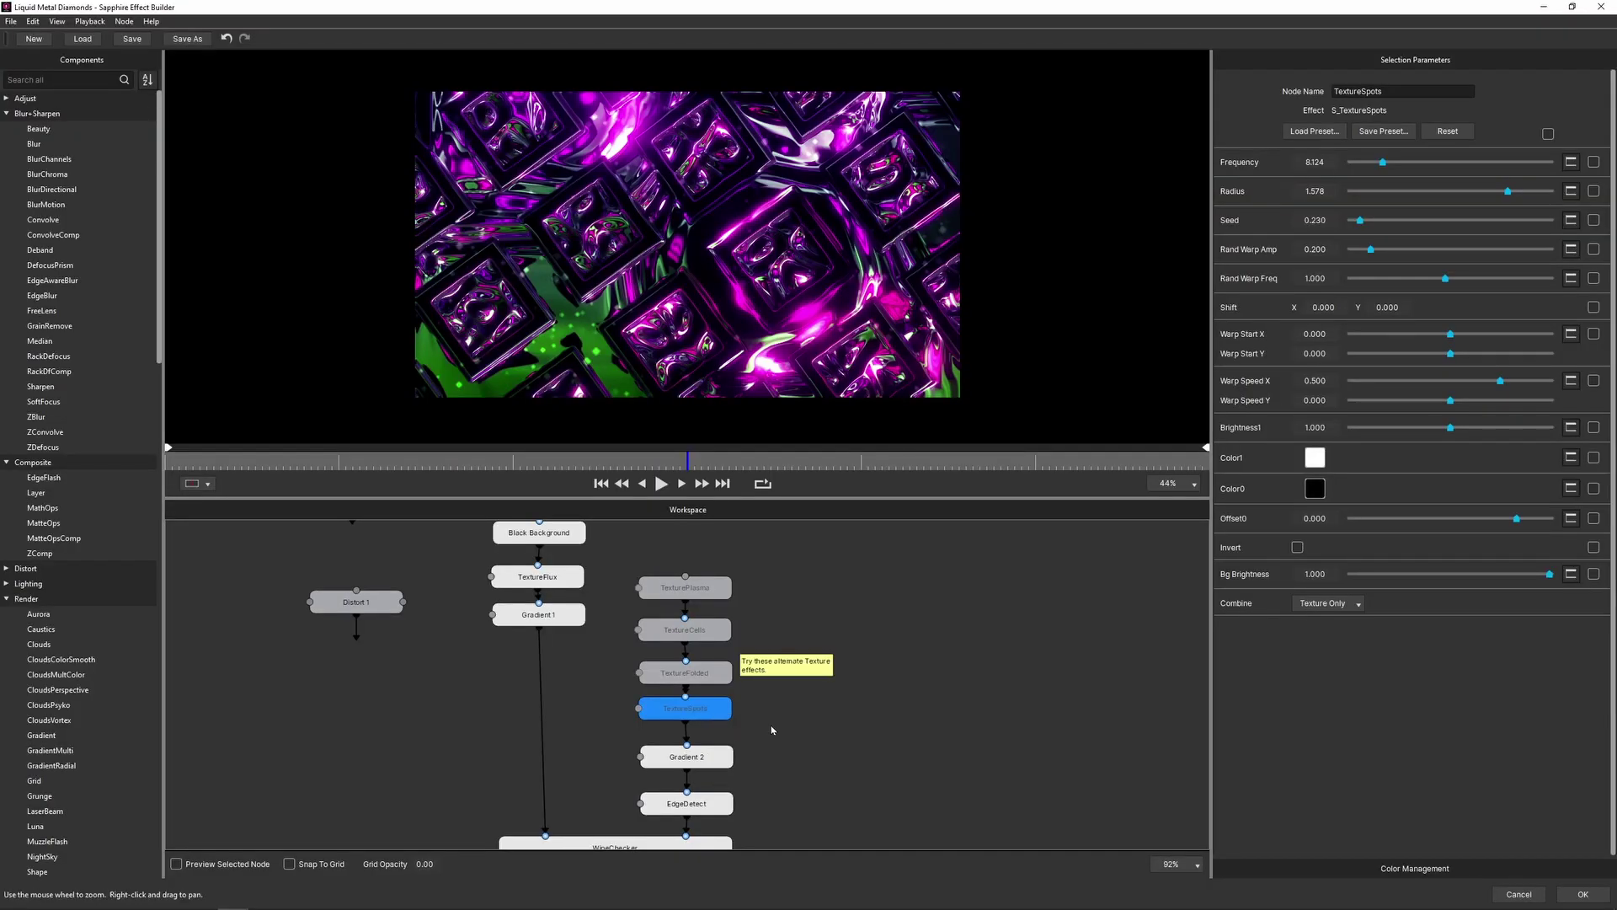
Try and disable TextureFolded, enable TextureCells, and lower its Frequency.
{"action": "right_click", "coordinate": [710, 679]}
{"action": "left_click", "coordinate": [745, 686]}
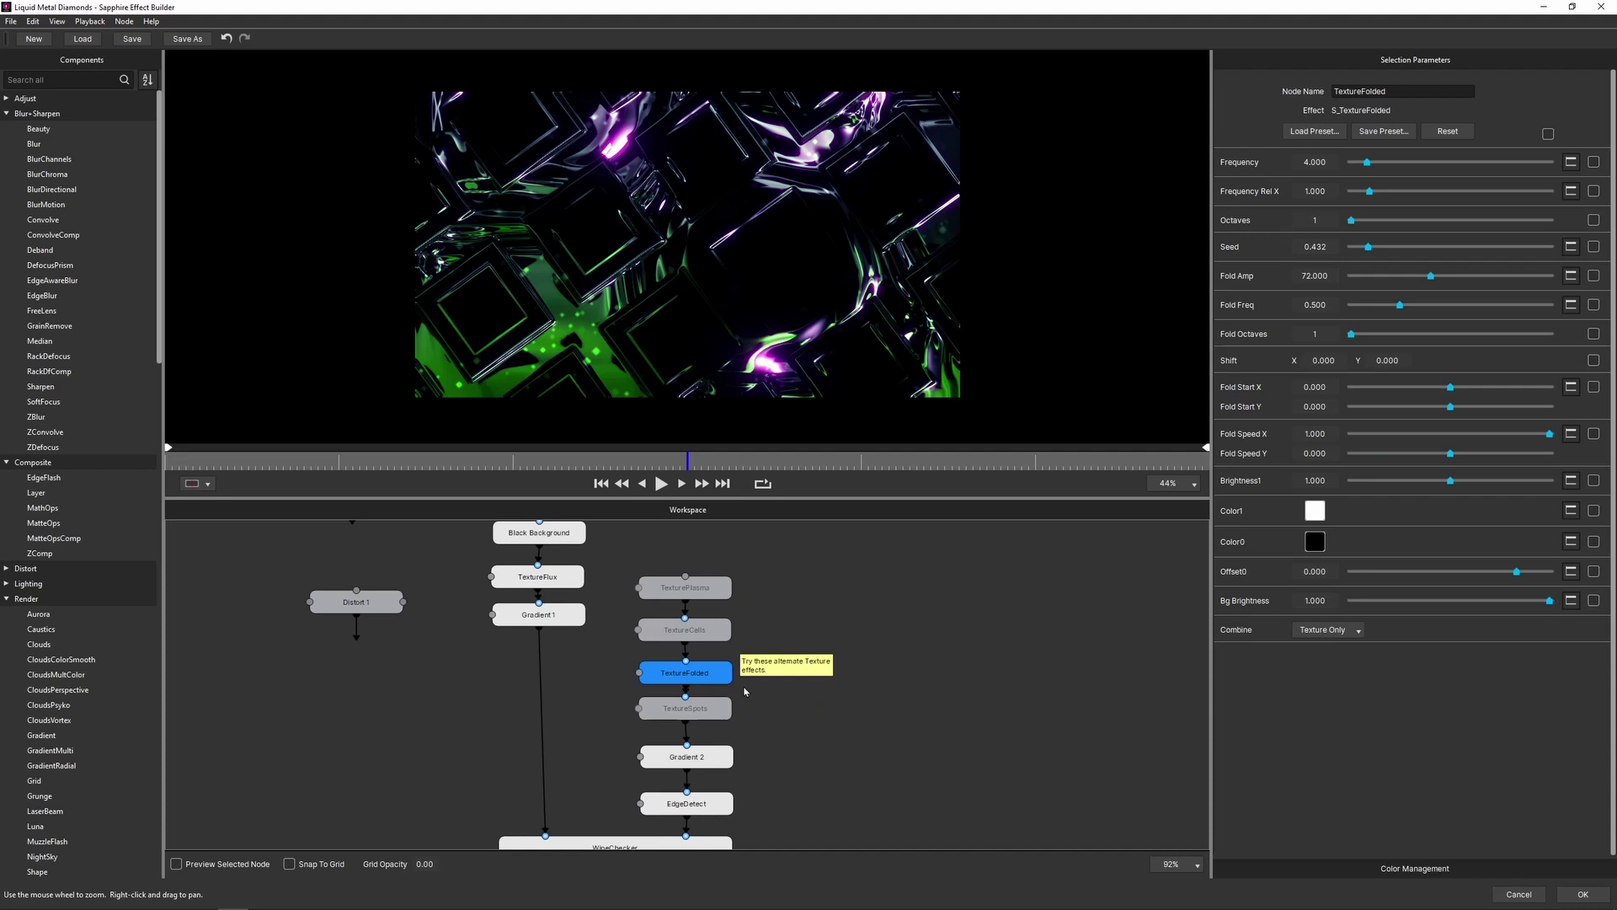
{"action": "scroll", "coordinate": [723, 202], "scroll_direction": "up", "scroll_amount": 3}
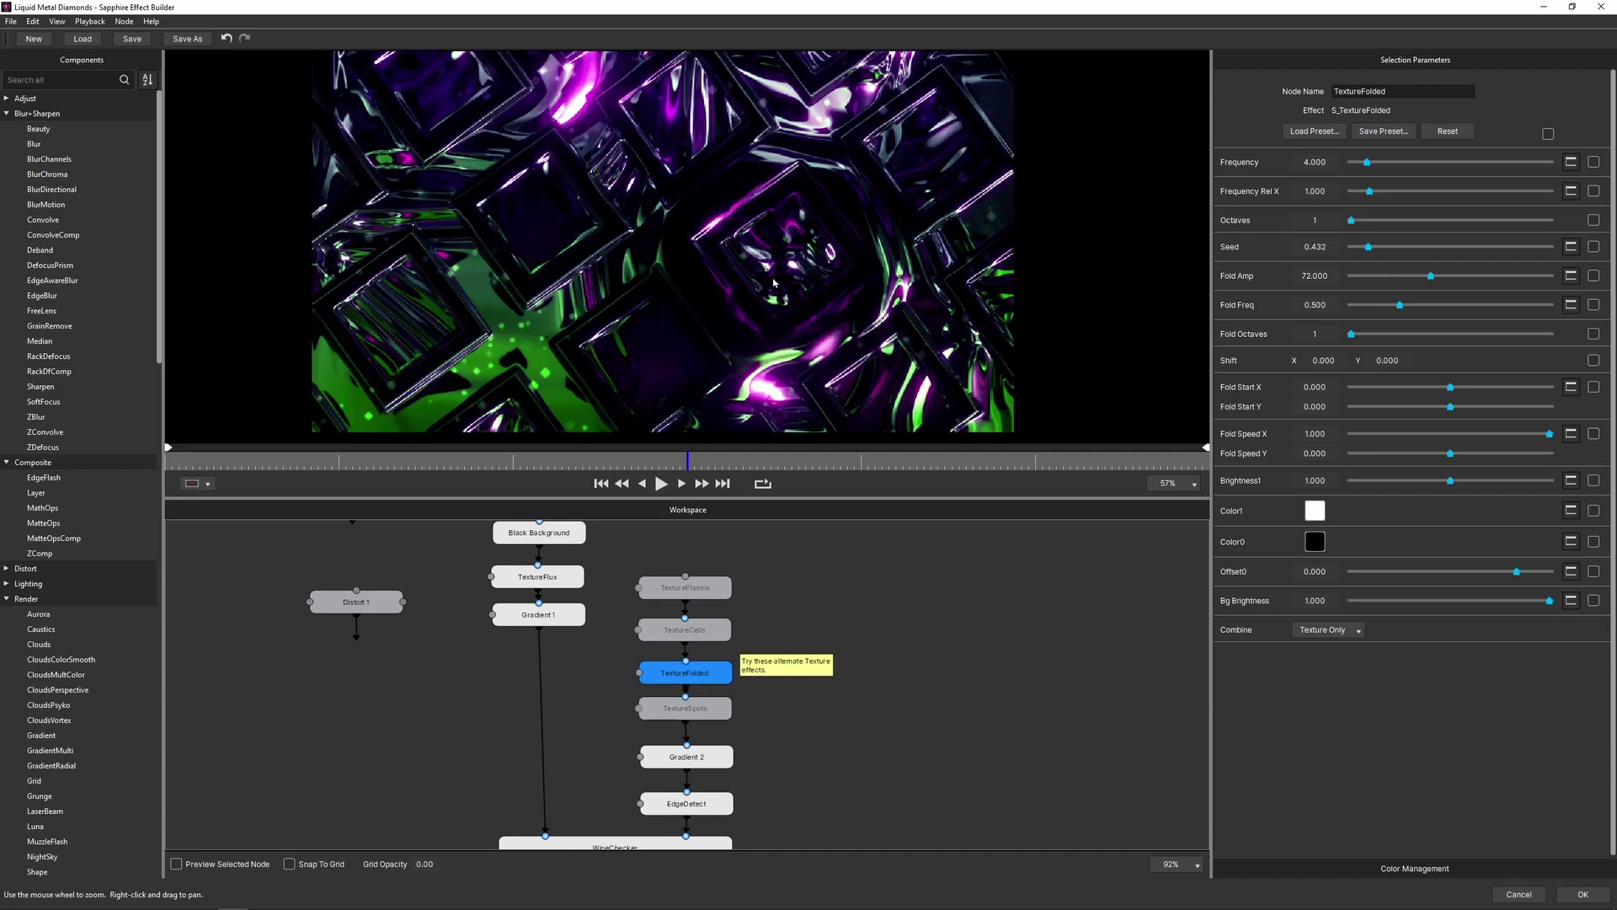
{"action": "scroll", "coordinate": [773, 282], "scroll_direction": "up", "scroll_amount": 2}
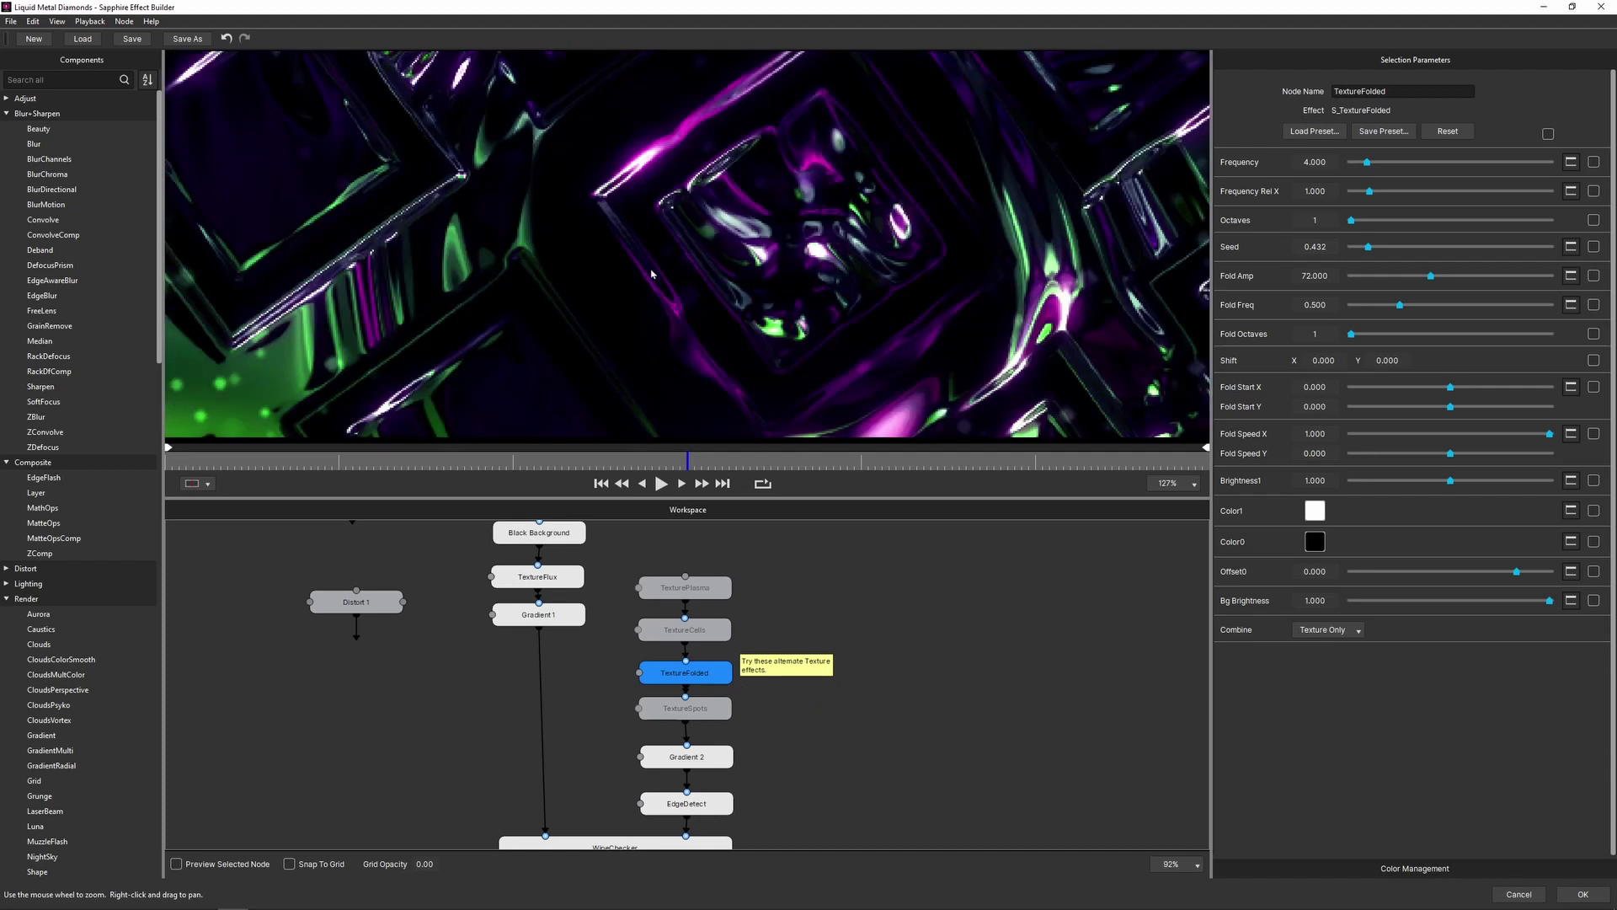
{"action": "scroll", "coordinate": [652, 272], "scroll_direction": "down", "scroll_amount": 2}
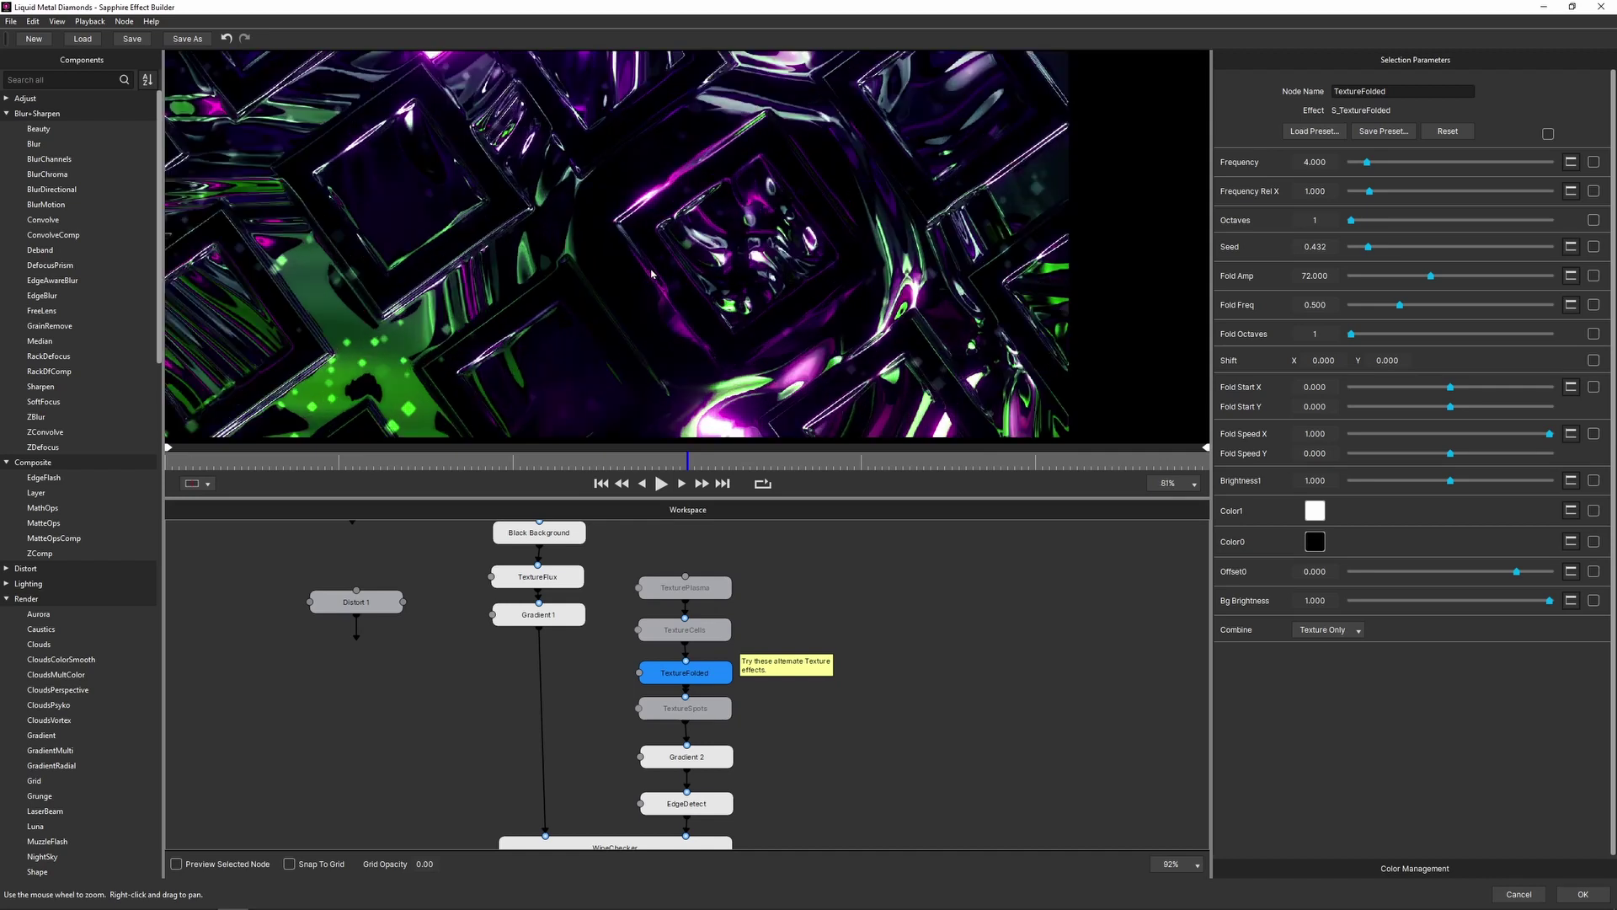
{"action": "right_click", "coordinate": [708, 681]}
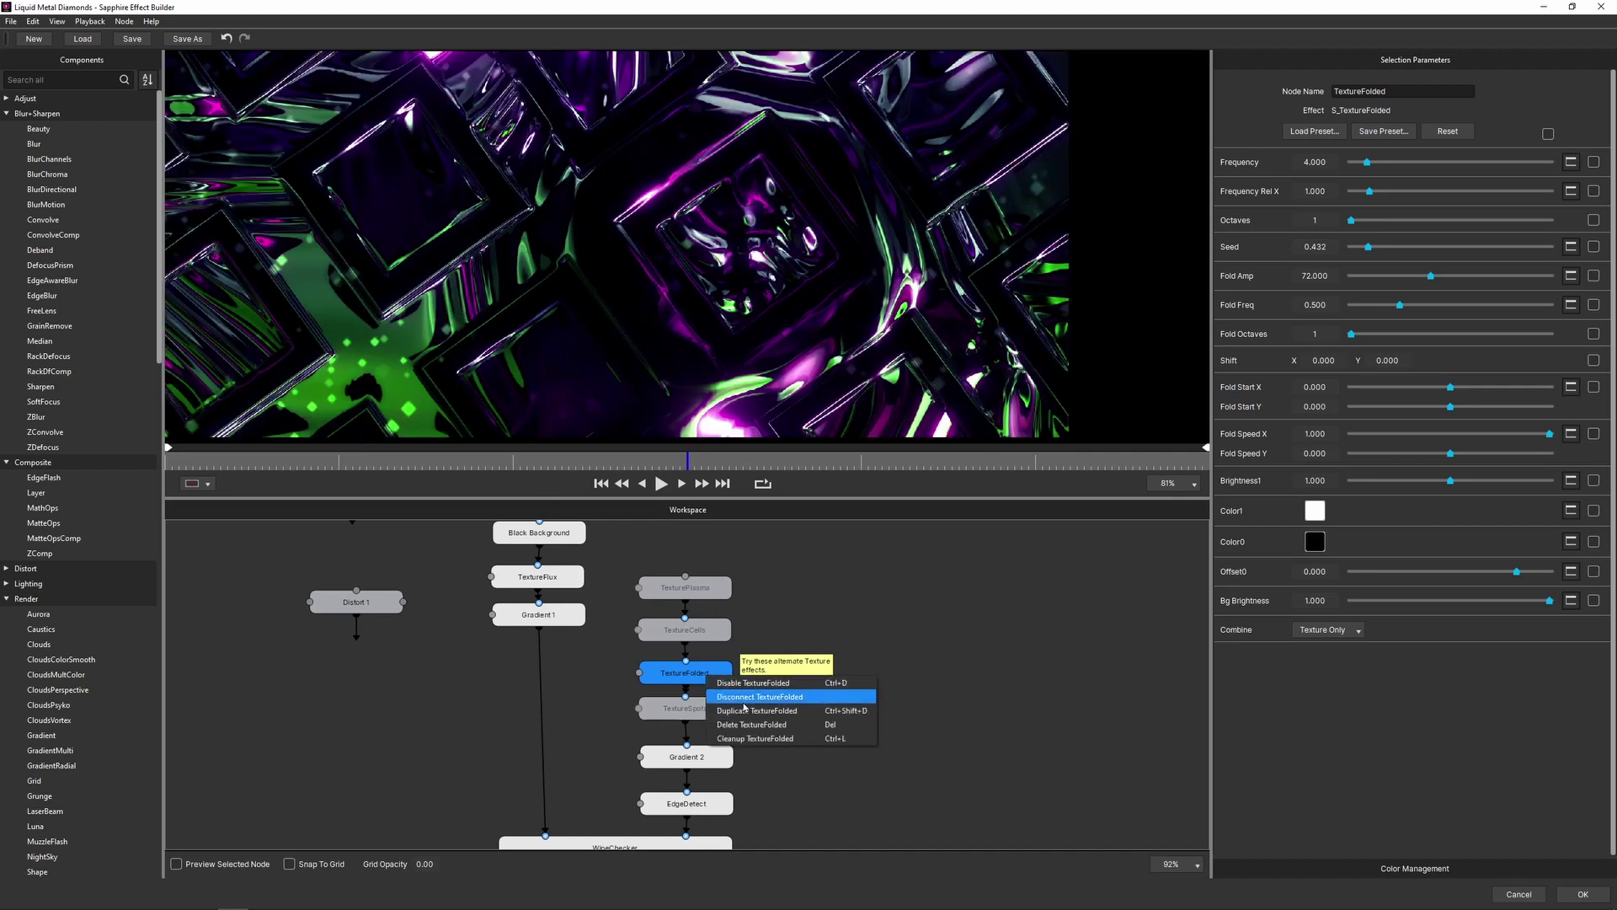
{"action": "left_click", "coordinate": [748, 690]}
{"action": "right_click", "coordinate": [704, 637]}
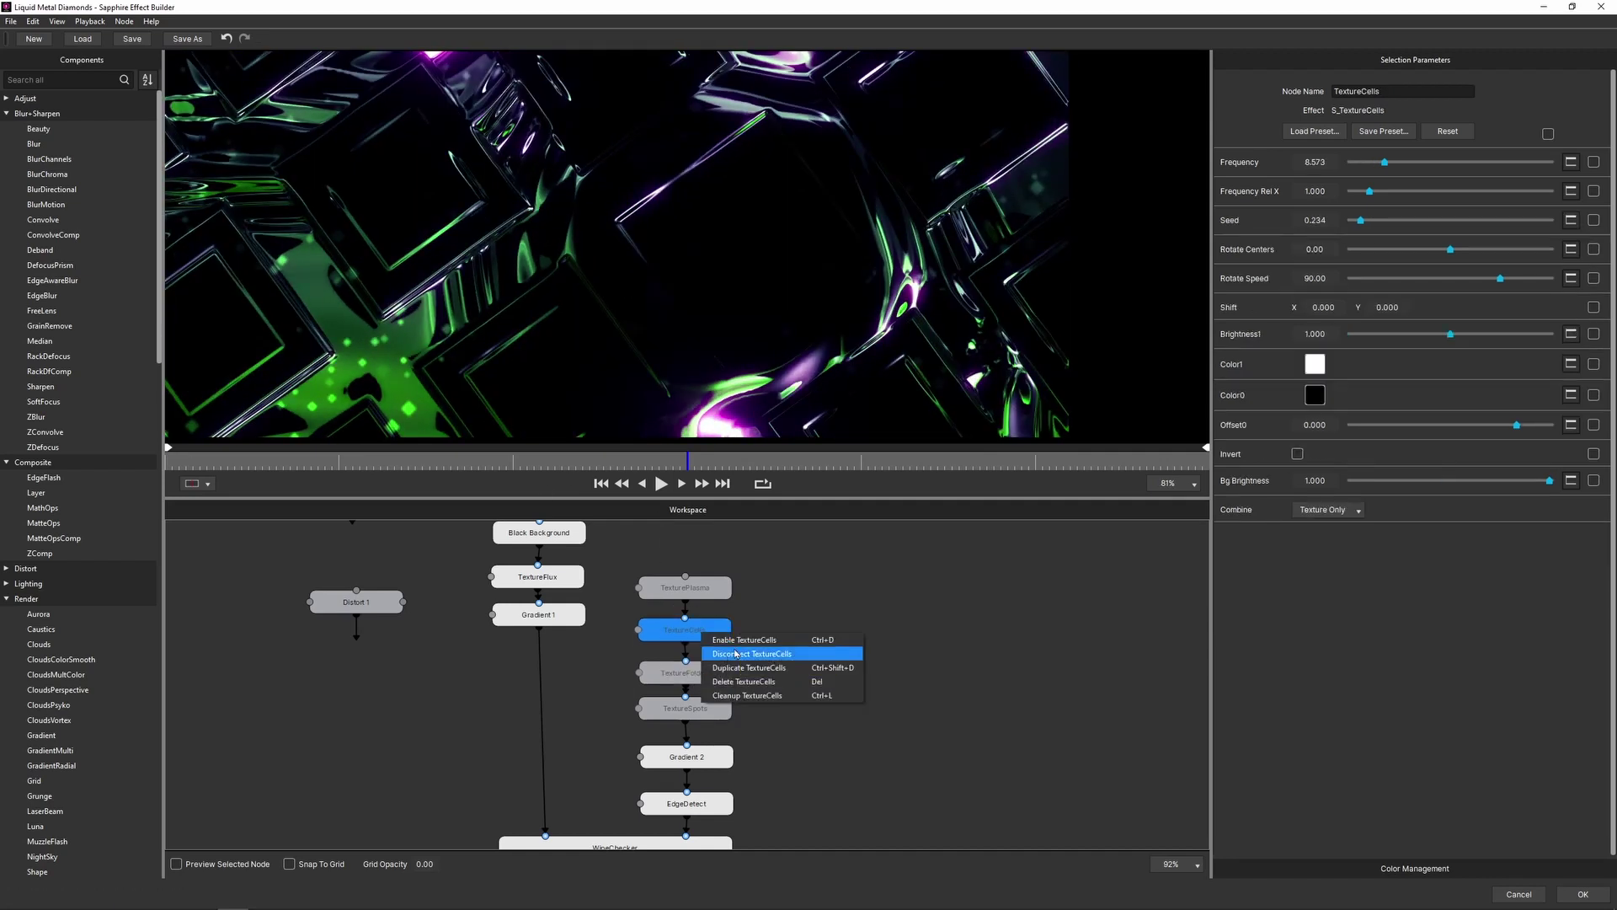
{"action": "left_click", "coordinate": [738, 649]}
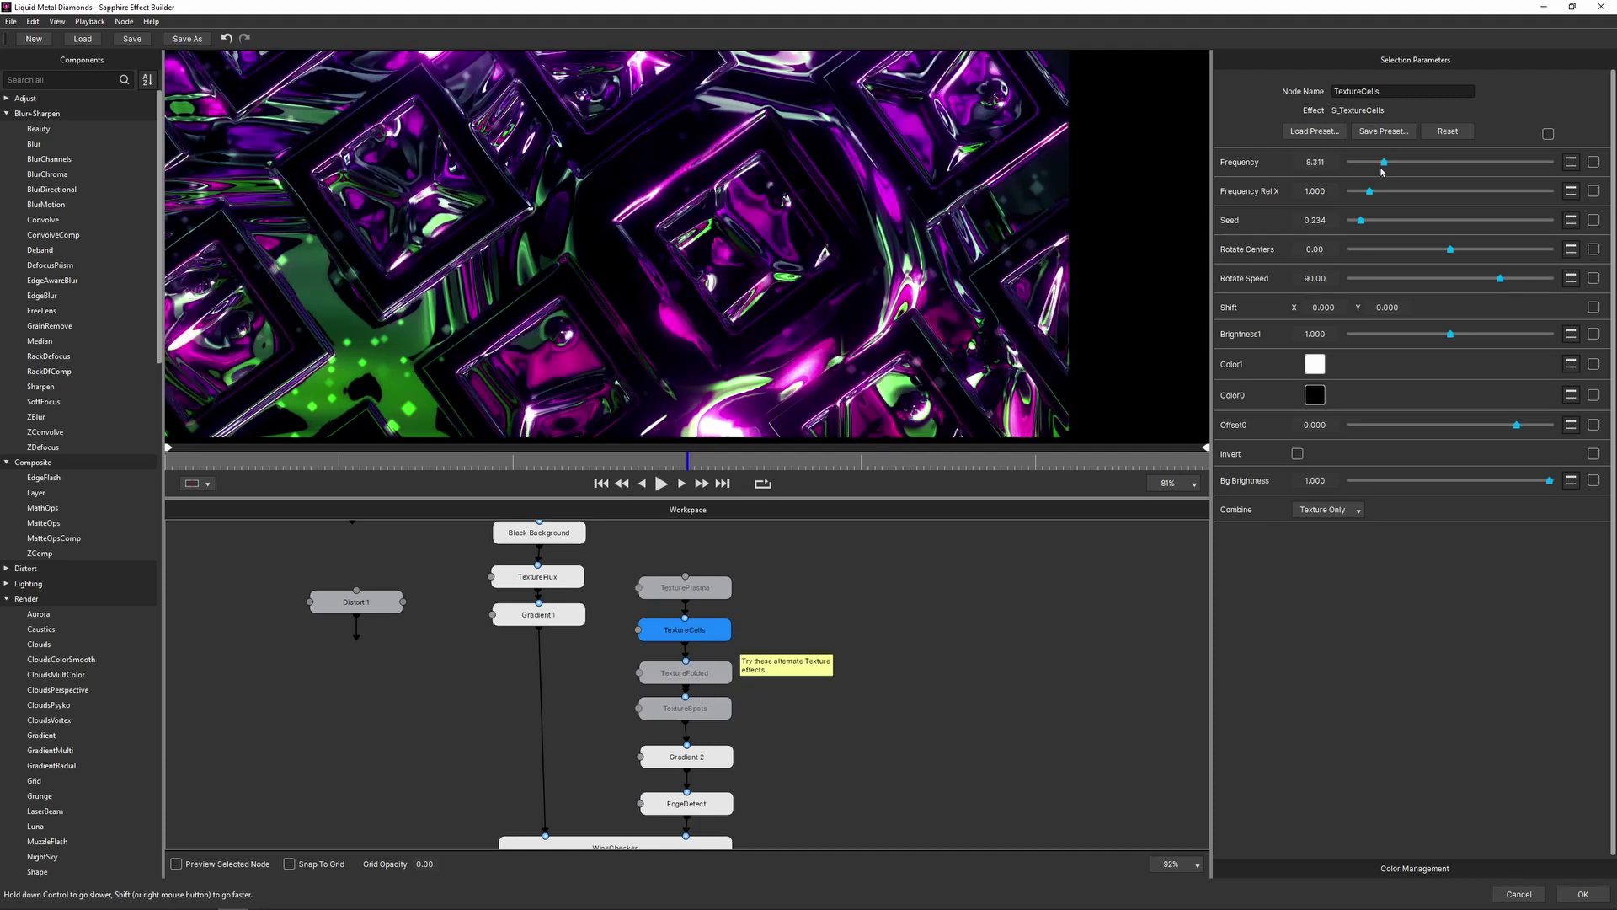
{"action": "left_click_drag", "start_coordinate": [1385, 162], "coordinate": [1372, 173]}
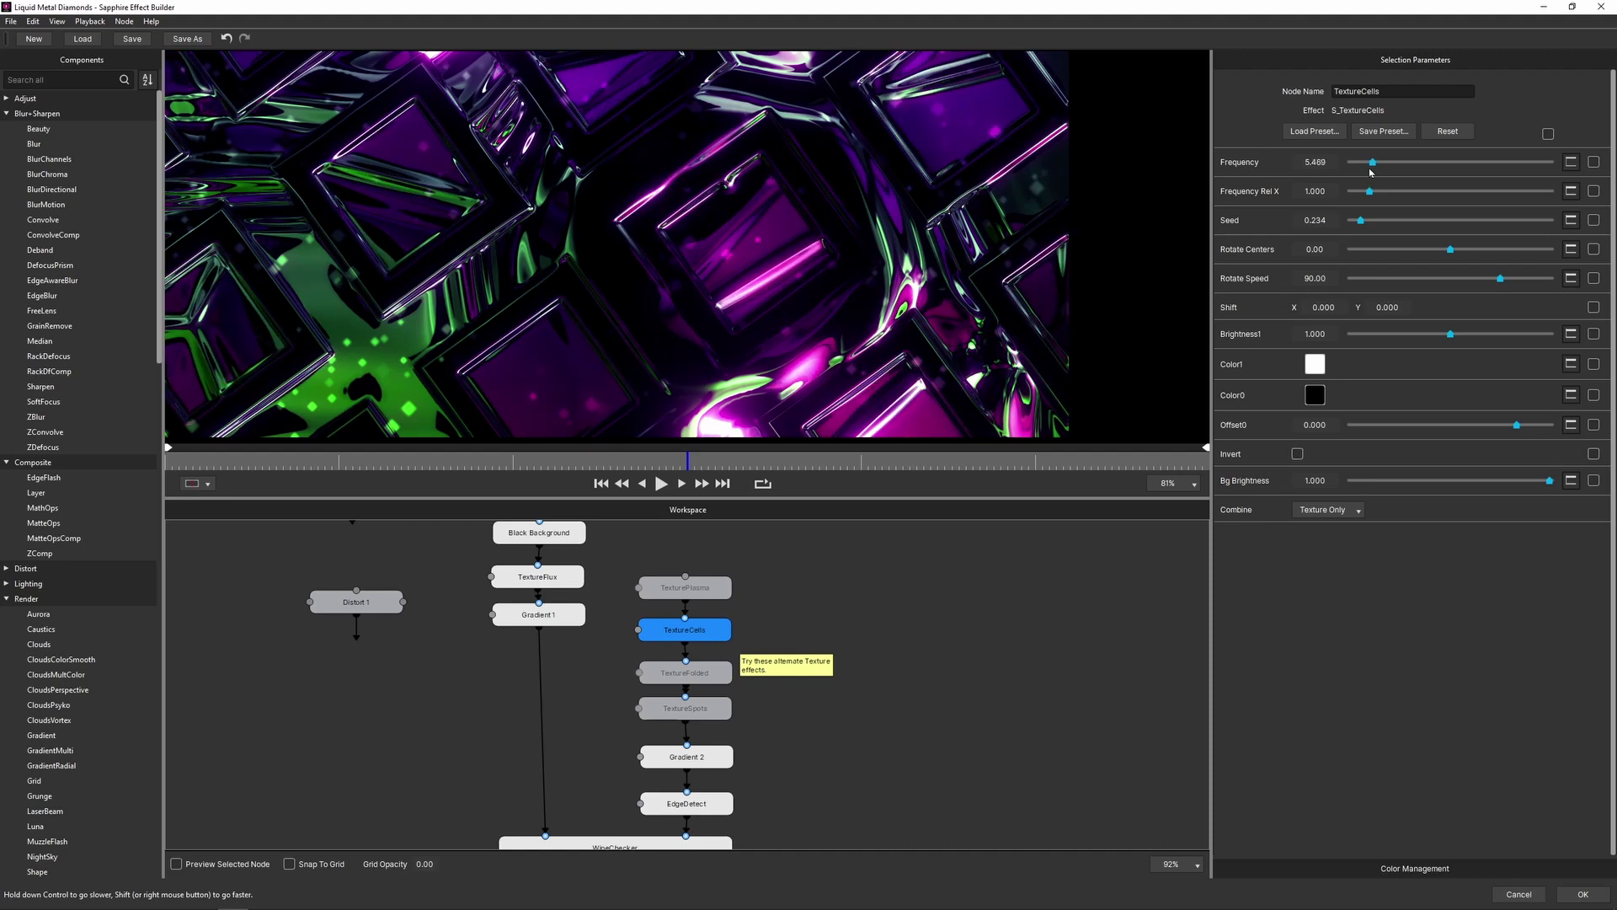
{"action": "scroll", "coordinate": [976, 226], "scroll_direction": "down", "scroll_amount": 2}
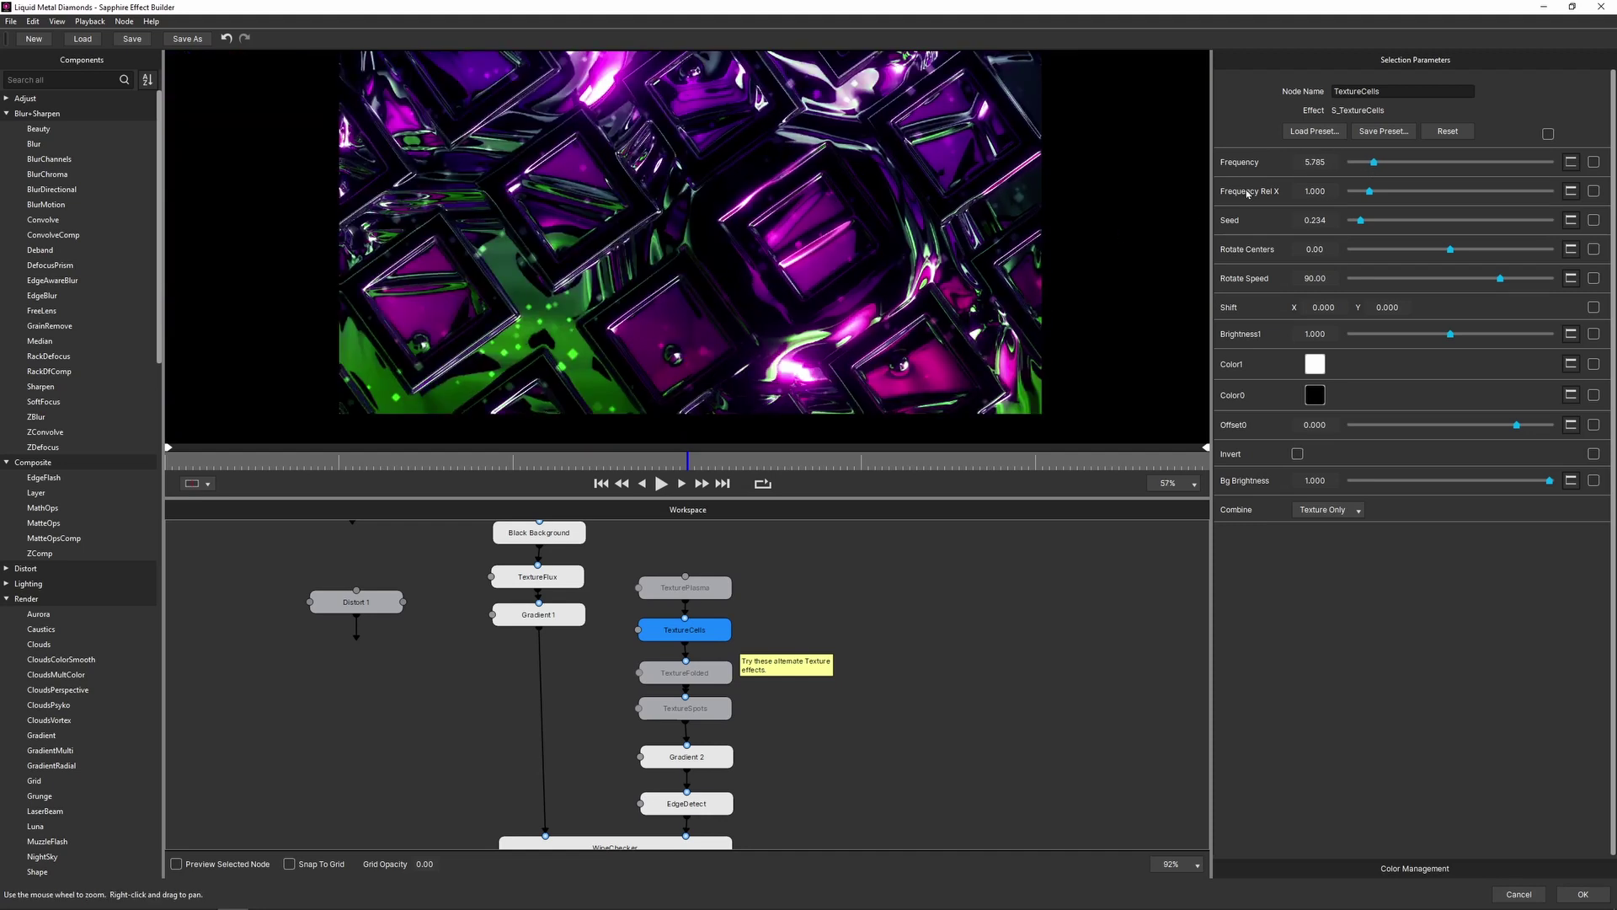
Raise Cells Frequency, set Brightness1 to 0.937, expose Frequency, and pan to the Result node.
{"action": "left_click_drag", "start_coordinate": [1332, 160], "coordinate": [1373, 170]}
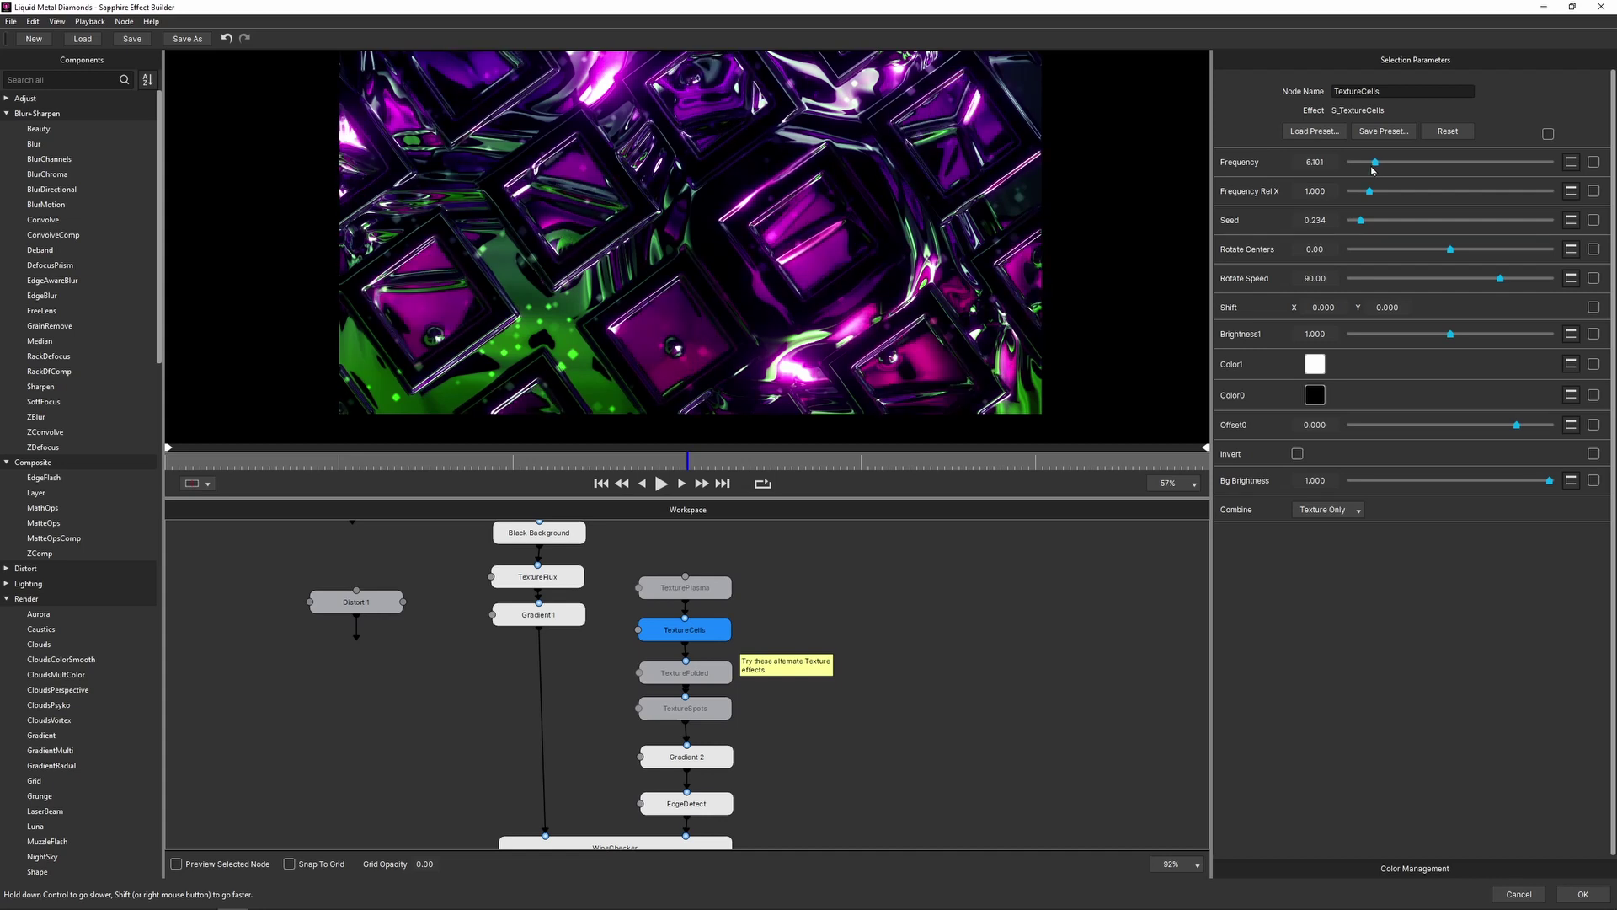
{"action": "left_click_drag", "start_coordinate": [1462, 334], "coordinate": [1453, 336]}
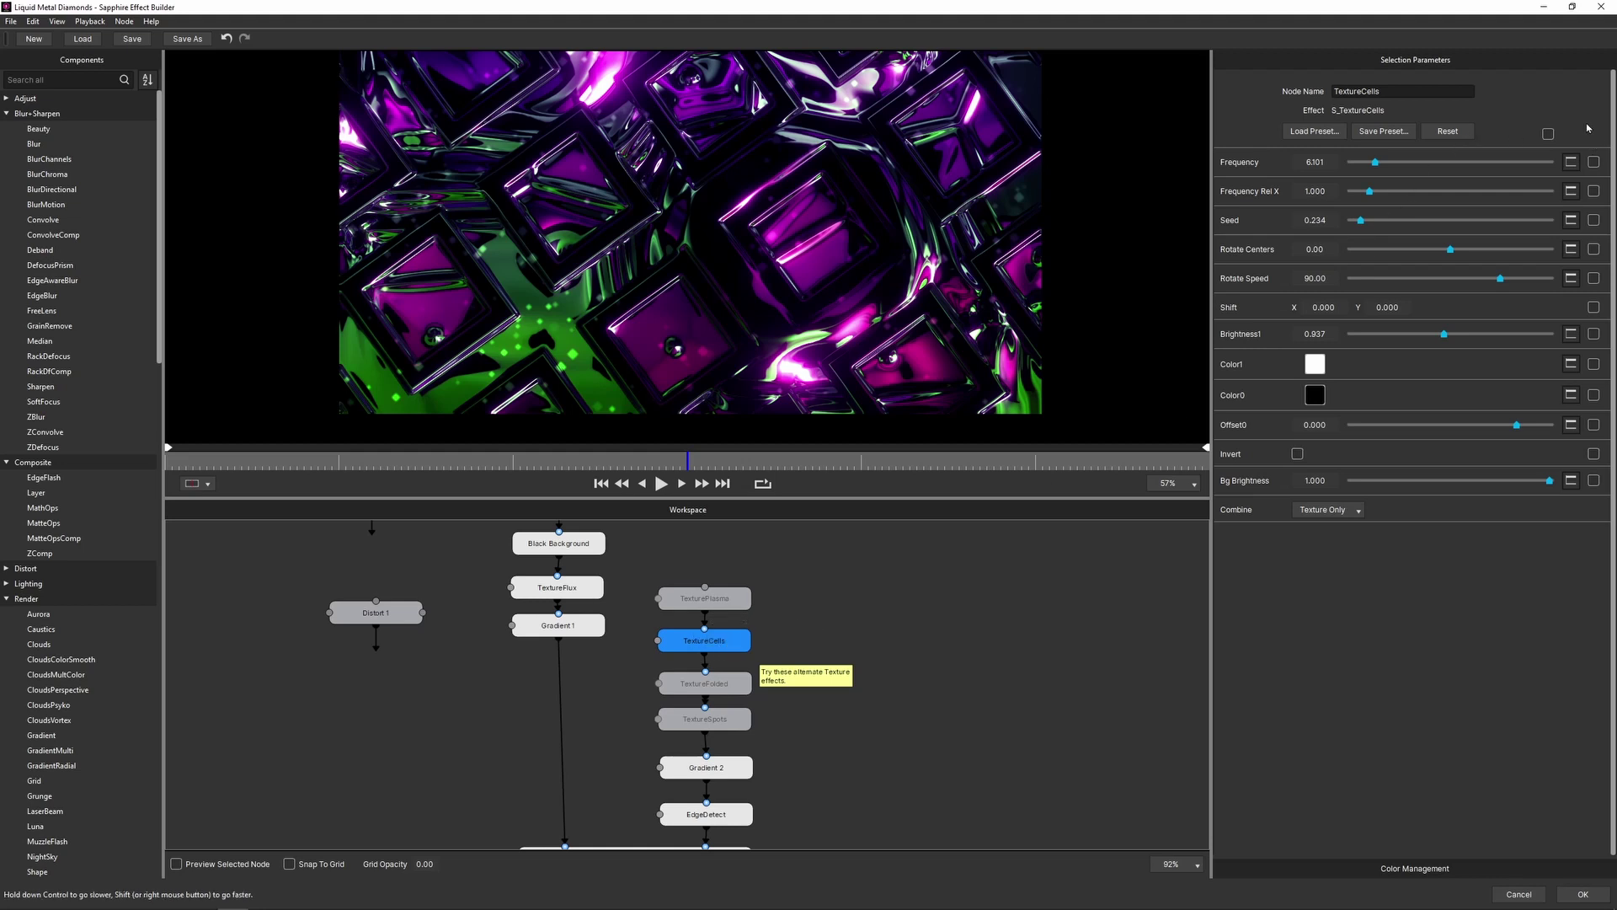
{"action": "left_click", "coordinate": [1593, 163]}
{"action": "left_click_drag", "start_coordinate": [913, 765], "coordinate": [834, 644]}
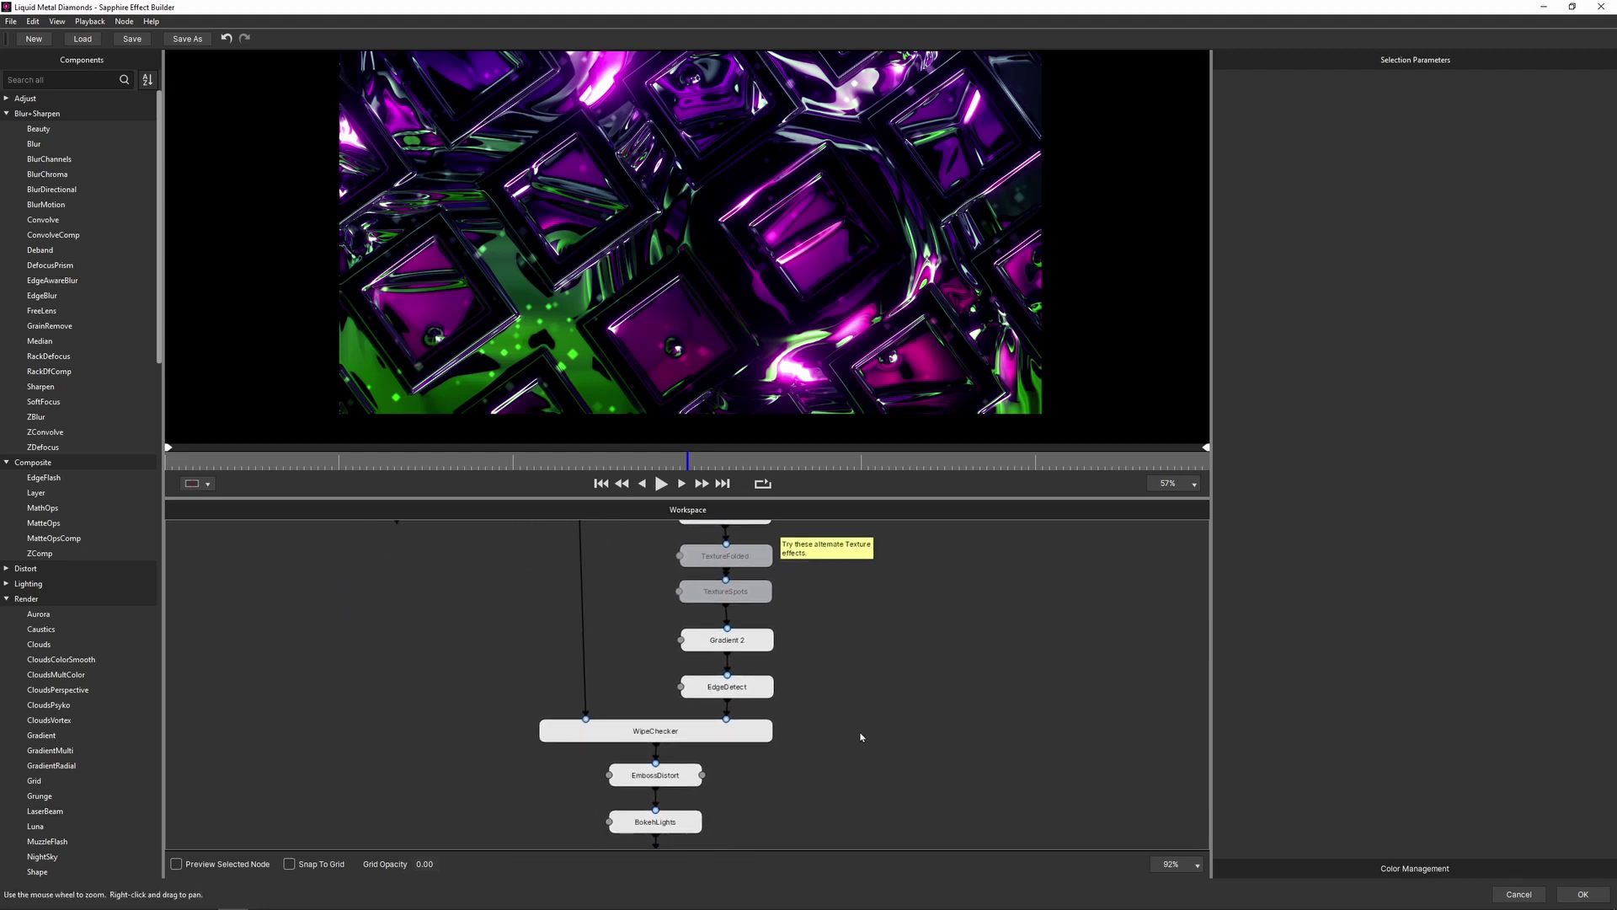
{"action": "left_click_drag", "start_coordinate": [869, 732], "coordinate": [673, 712]}
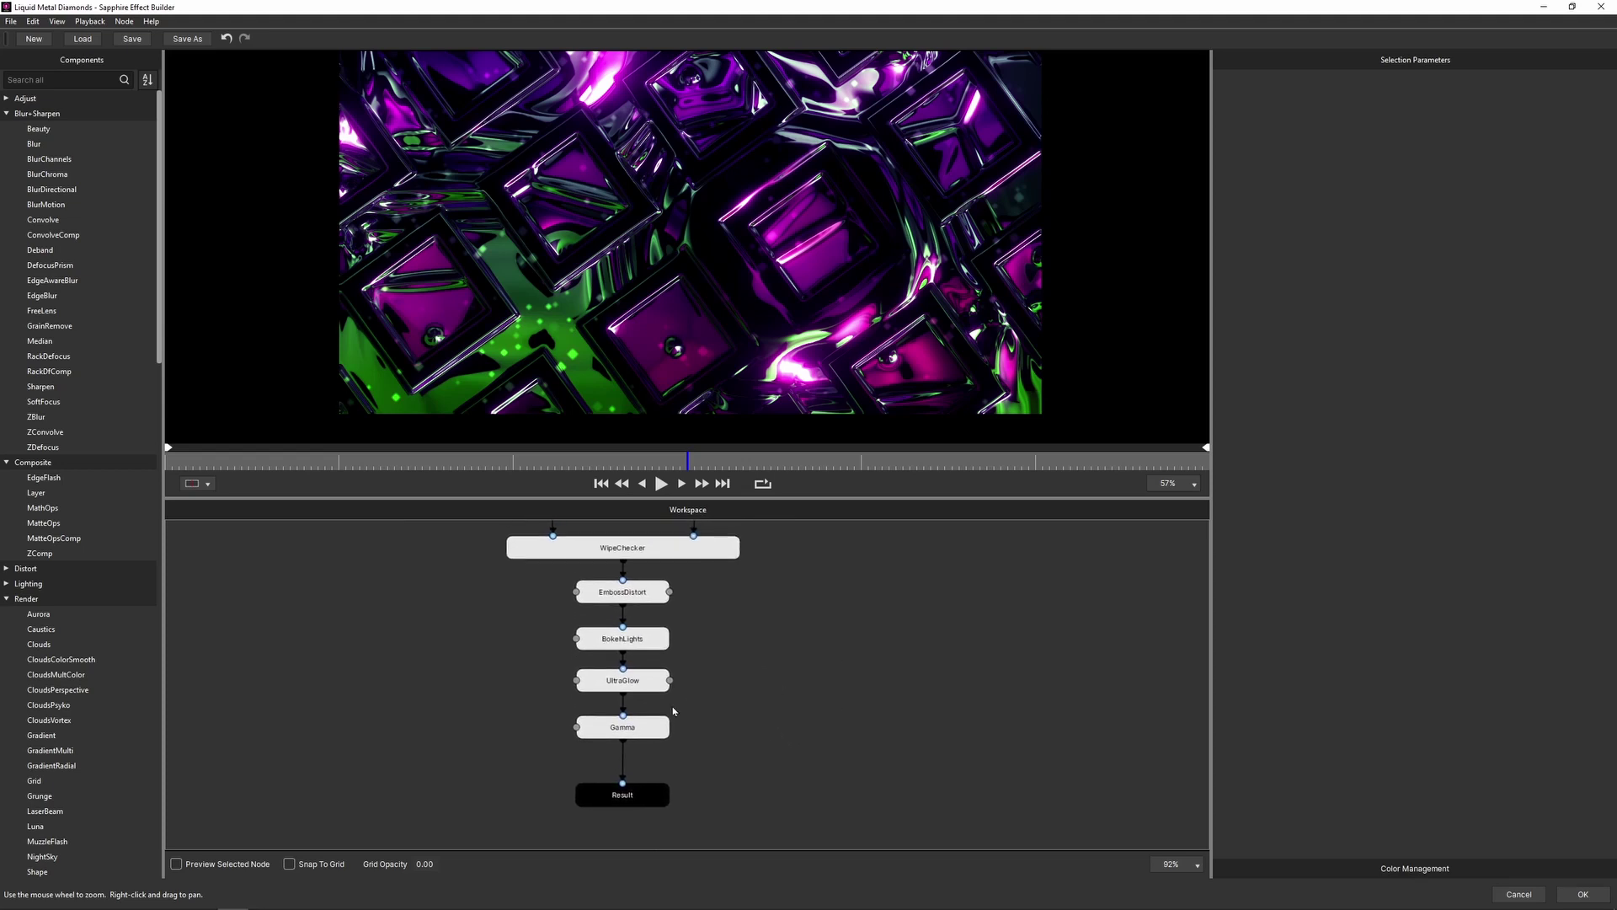
Move UltraGlow and Gamma down, then insert a WarpTransform between BokehLights and UltraGlow.
{"action": "mouse_move", "coordinate": [743, 664]}
{"action": "left_mouse_down"}
{"action": "mouse_move", "coordinate": [579, 738]}
{"action": "mouse_move", "coordinate": [645, 772]}
{"action": "left_mouse_up"}
{"action": "left_click", "coordinate": [72, 80]}
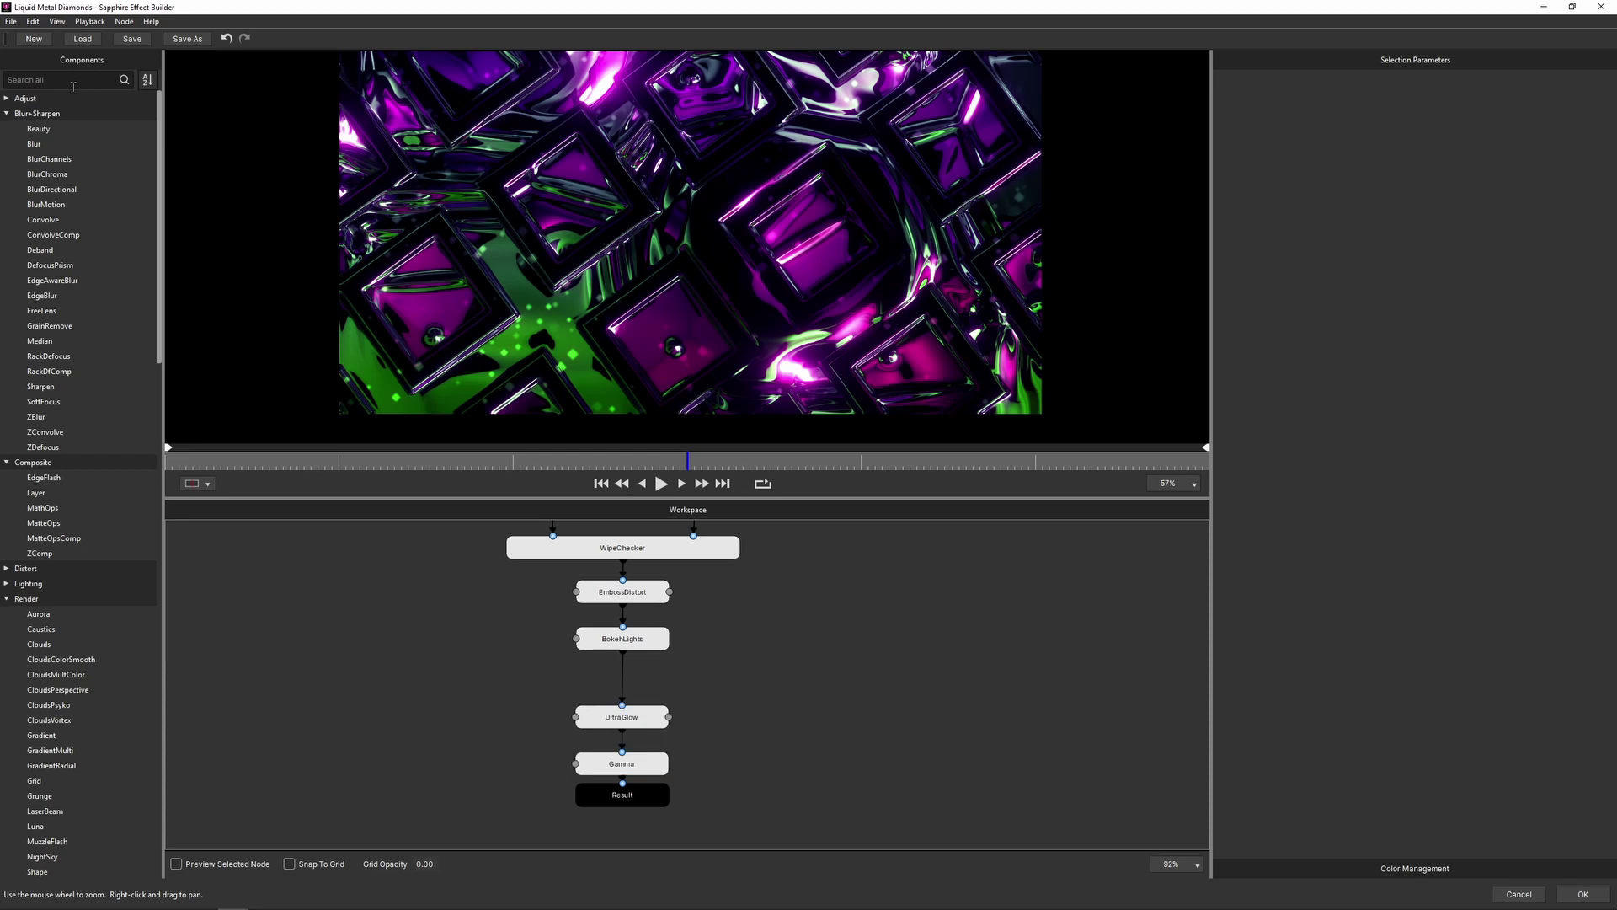
{"action": "type", "text": "tran"}
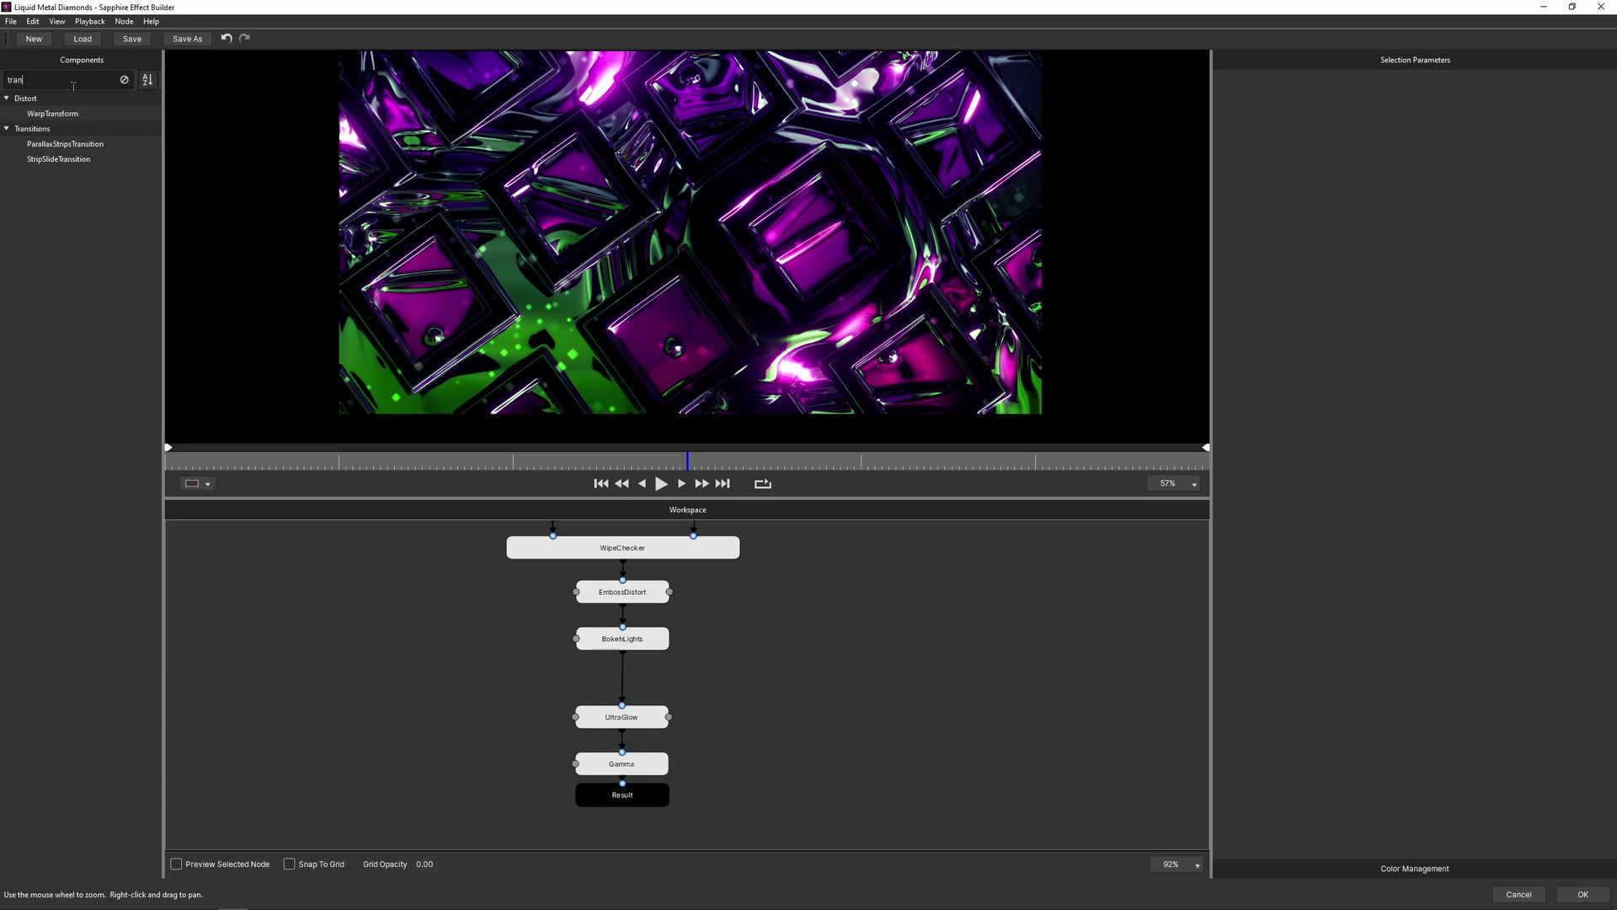
{"action": "left_click_drag", "start_coordinate": [53, 115], "coordinate": [633, 684]}
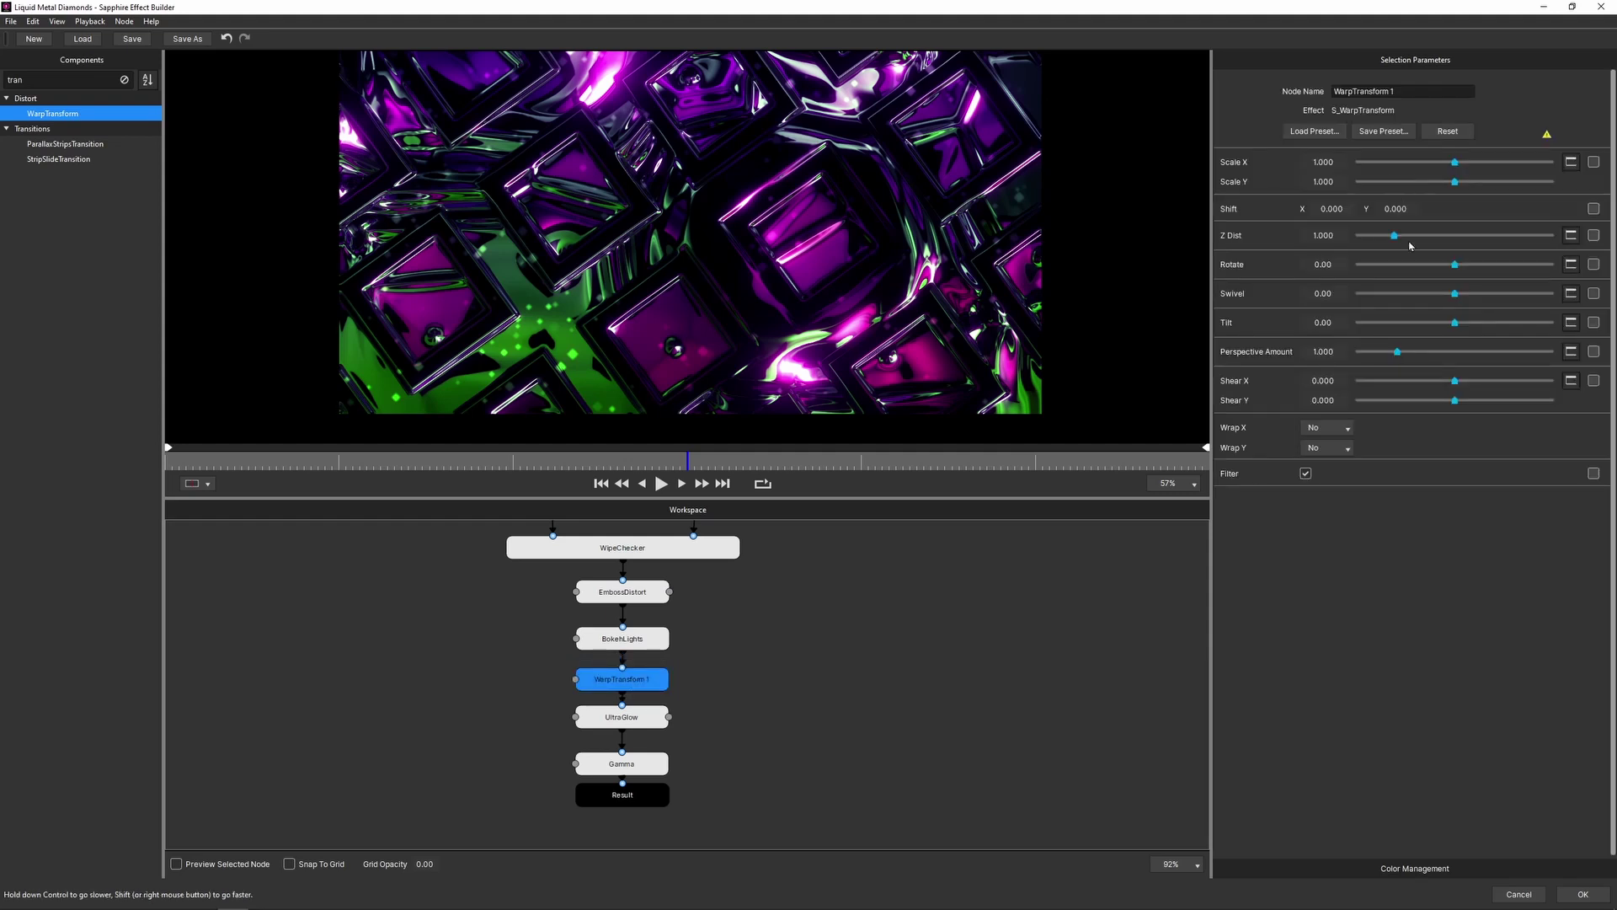
Tilt the WarpTransform about 20 and set Wrap X and Wrap Y to Reflect.
{"action": "mouse_move", "coordinate": [1455, 322]}
{"action": "left_mouse_down"}
{"action": "mouse_move", "coordinate": [1470, 324]}
{"action": "mouse_move", "coordinate": [1459, 265]}
{"action": "left_mouse_up"}
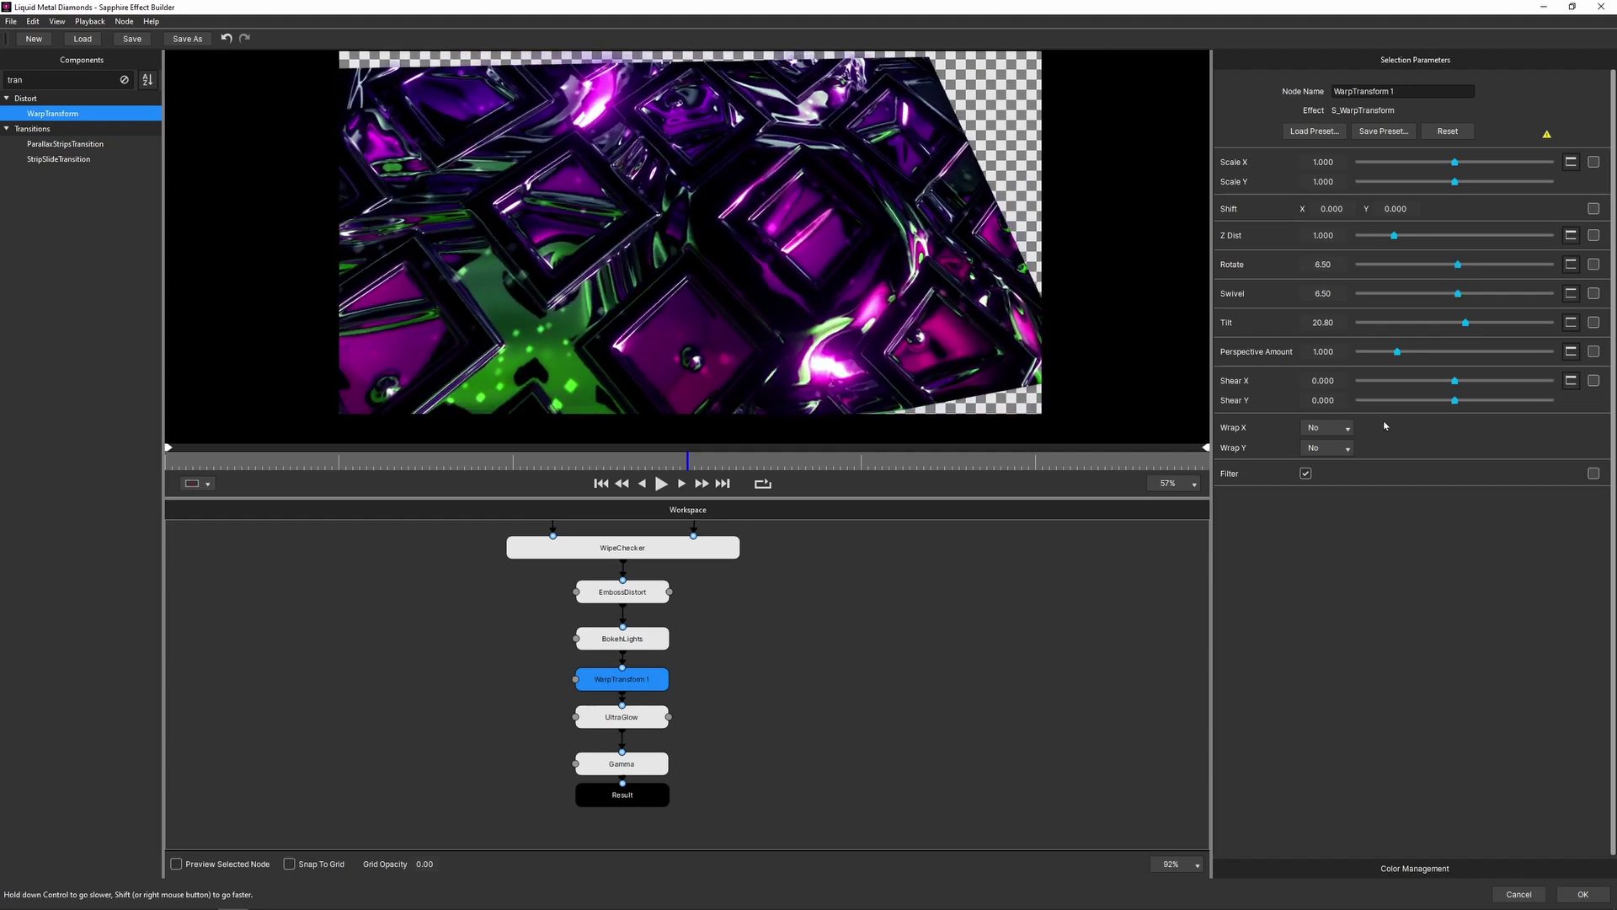
{"action": "left_click", "coordinate": [1322, 429]}
{"action": "left_click", "coordinate": [1321, 471]}
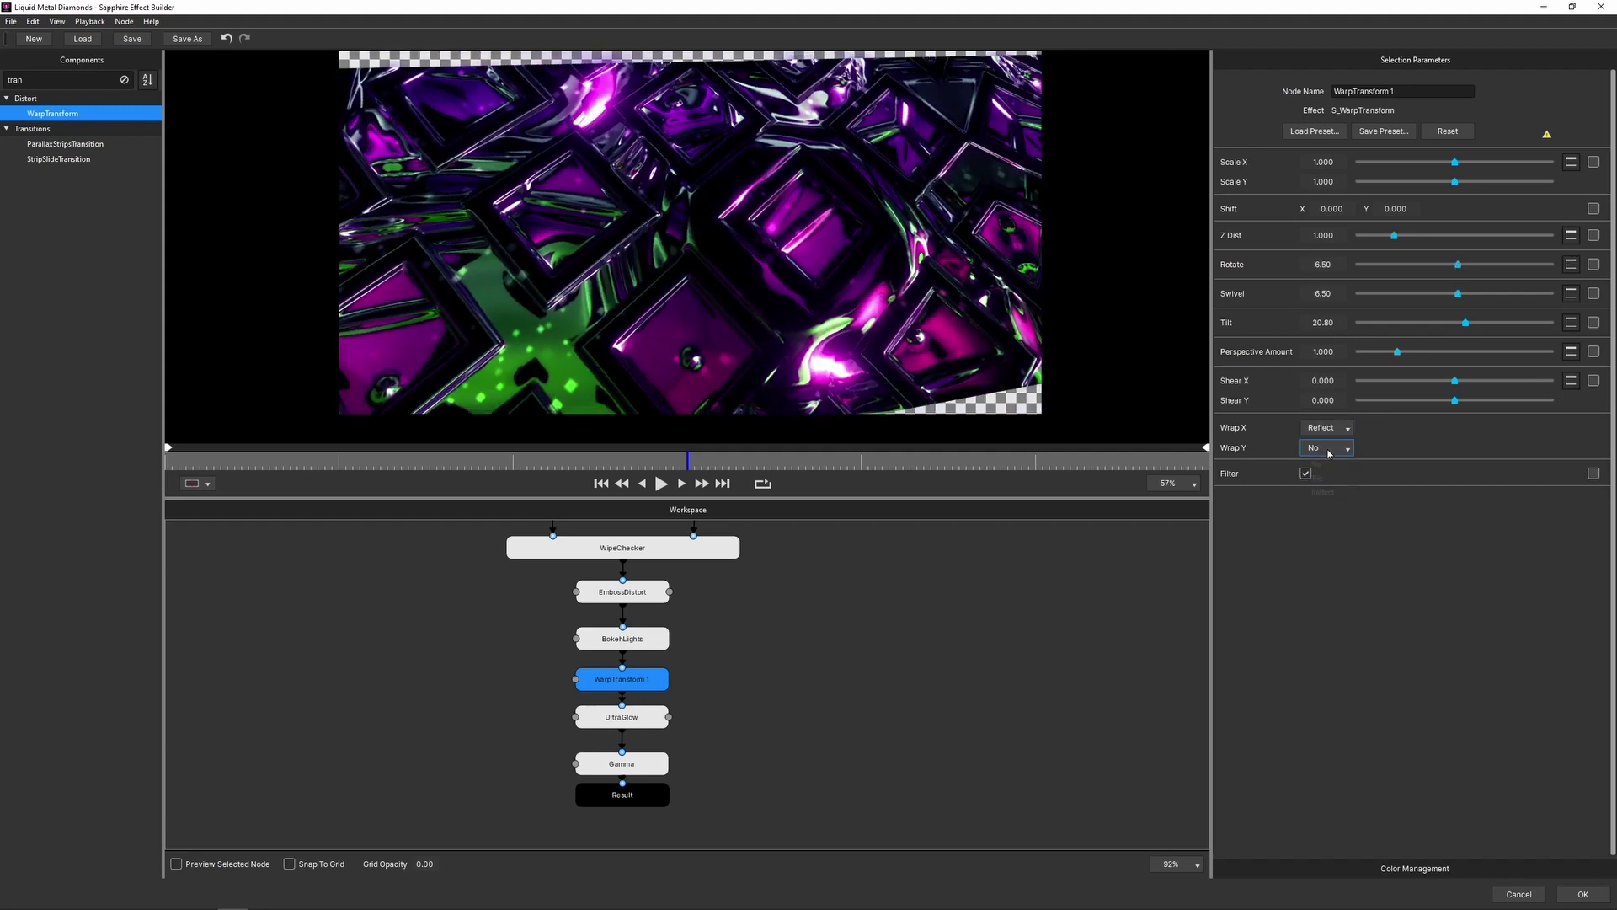
{"action": "left_click", "coordinate": [1322, 448]}
{"action": "left_click", "coordinate": [1322, 492]}
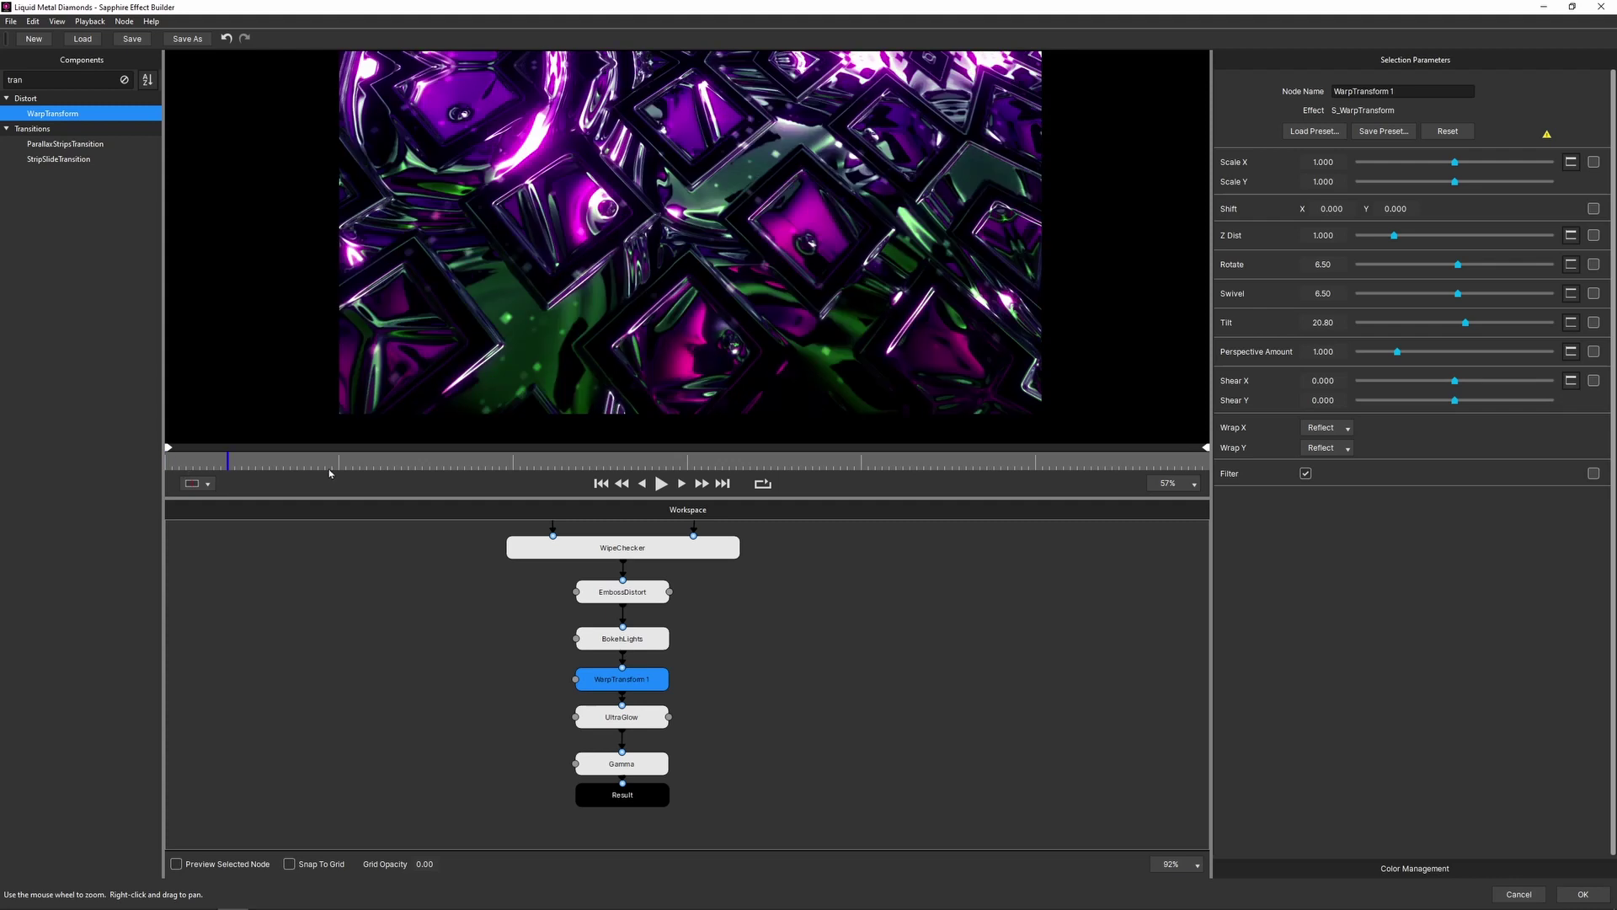
{"action": "left_click_drag", "start_coordinate": [306, 462], "coordinate": [803, 485]}
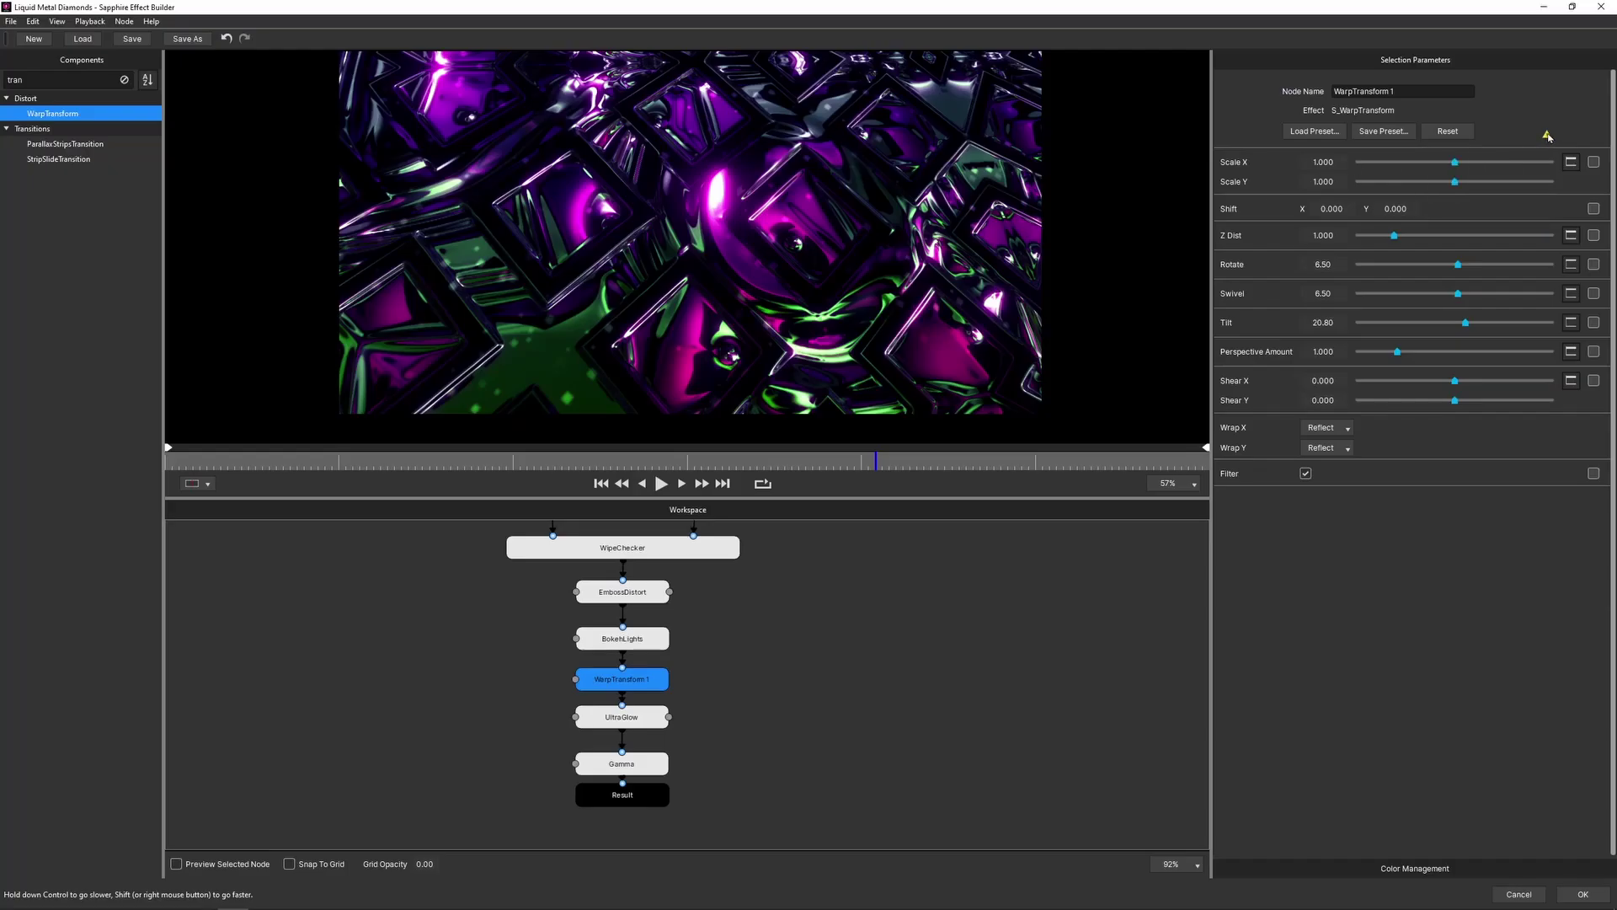
Clear host control for all BokehLights parameters.
{"action": "left_click", "coordinate": [666, 682]}
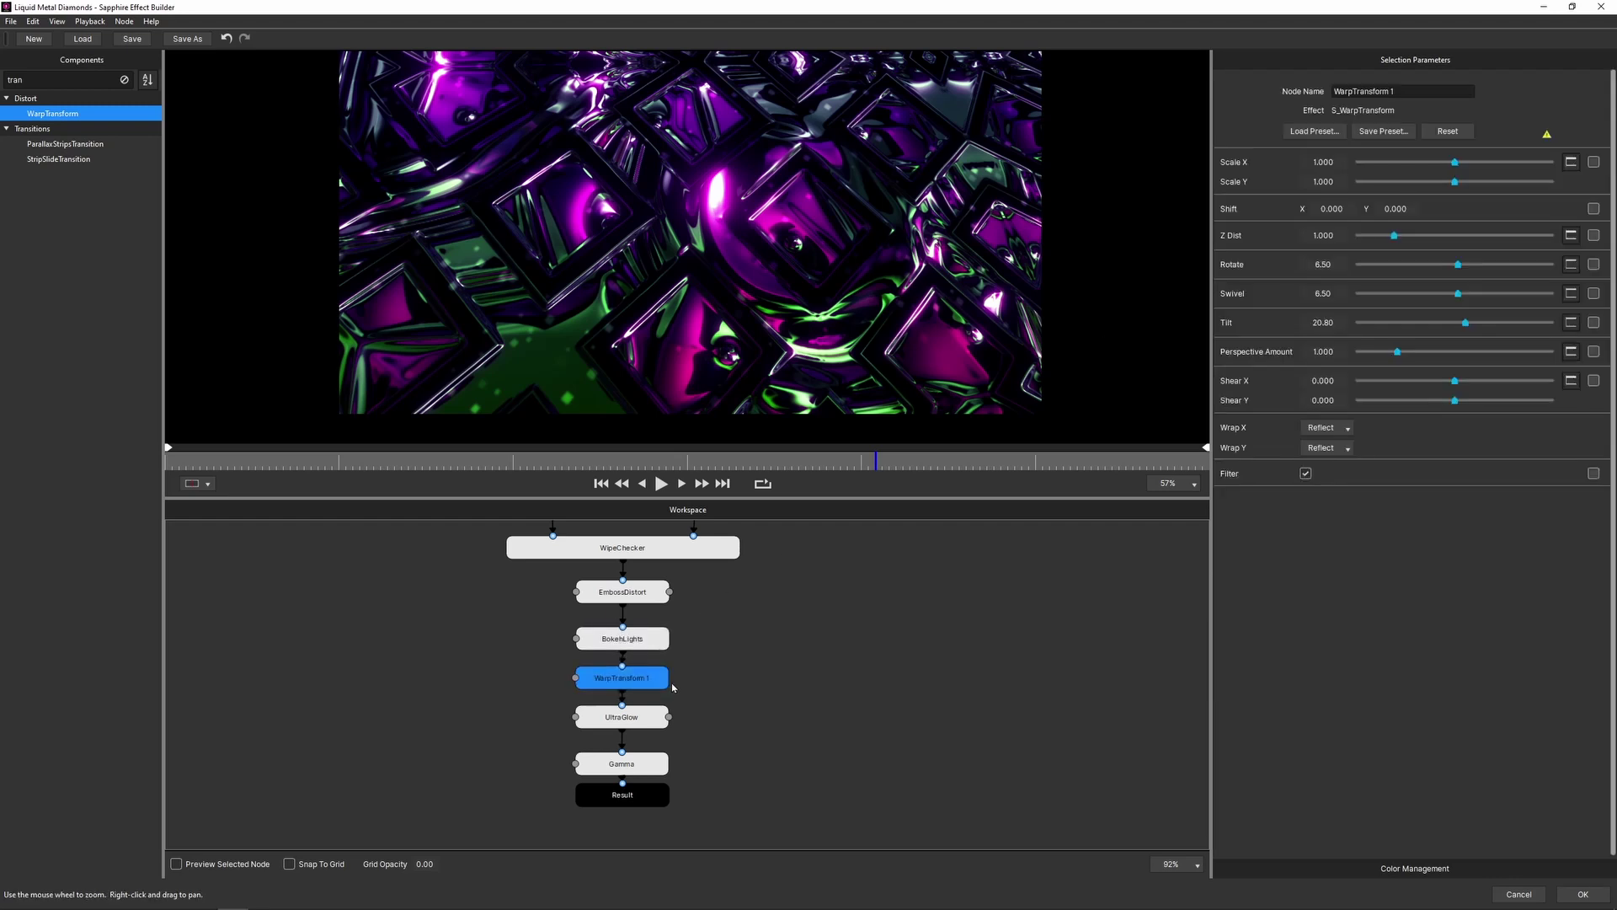
{"action": "left_click", "coordinate": [650, 646]}
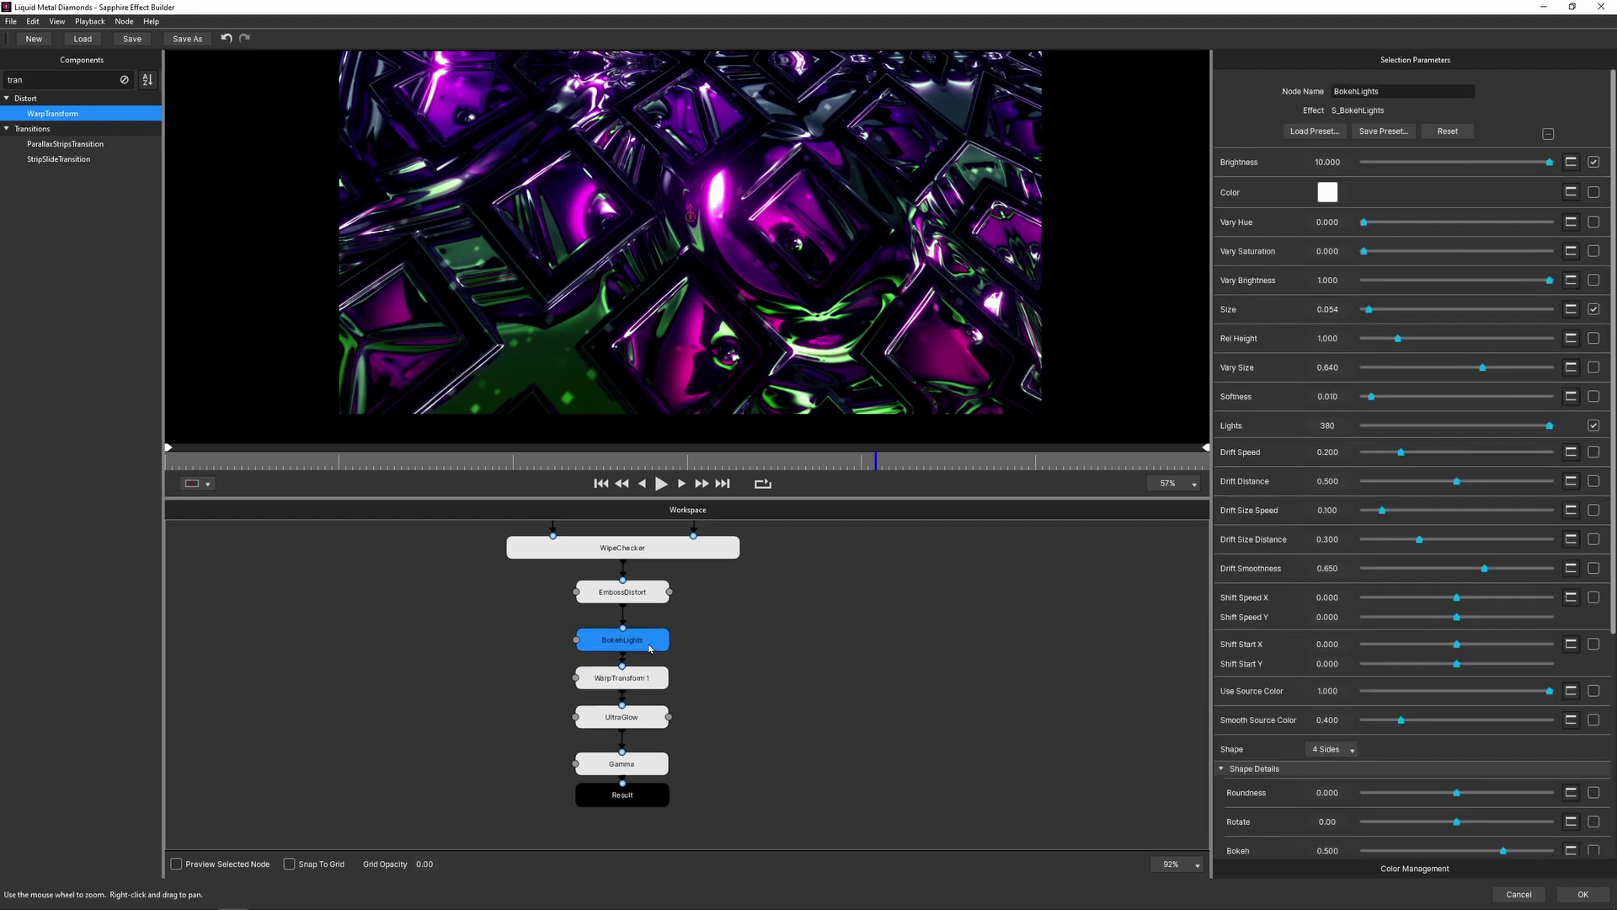
{"action": "left_click", "coordinate": [1548, 135]}
Expose WarpTransform Shift and Z Dist to the host, and clear EmbossDistort's host controls.
{"action": "left_click", "coordinate": [644, 683]}
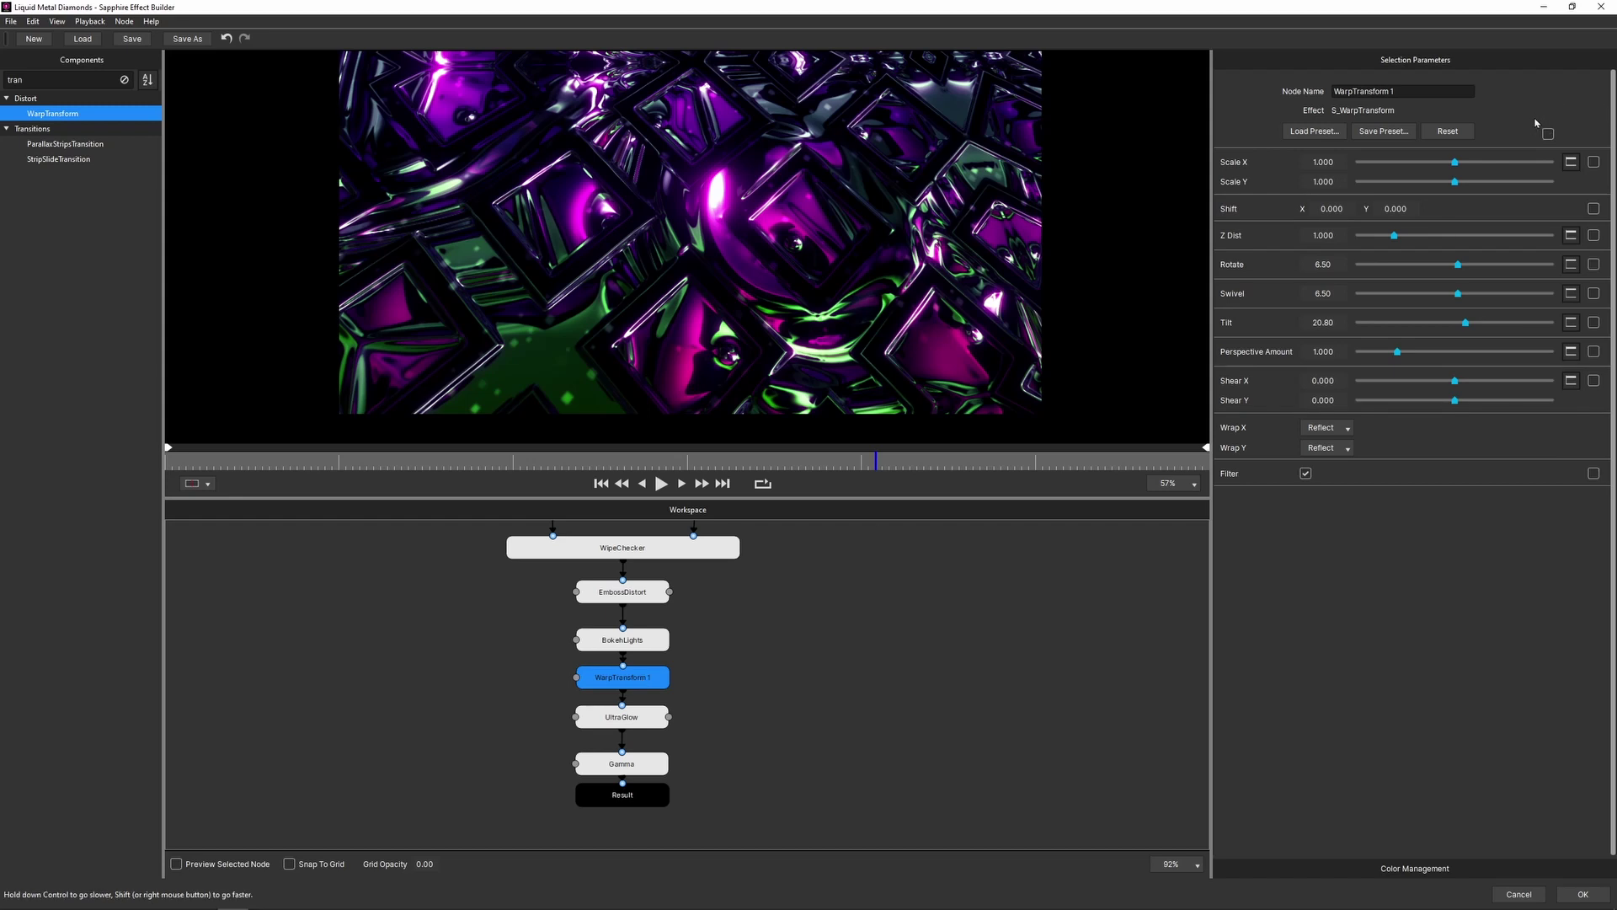
{"action": "left_click", "coordinate": [1594, 210]}
{"action": "left_click", "coordinate": [1594, 235]}
{"action": "left_click", "coordinate": [618, 596]}
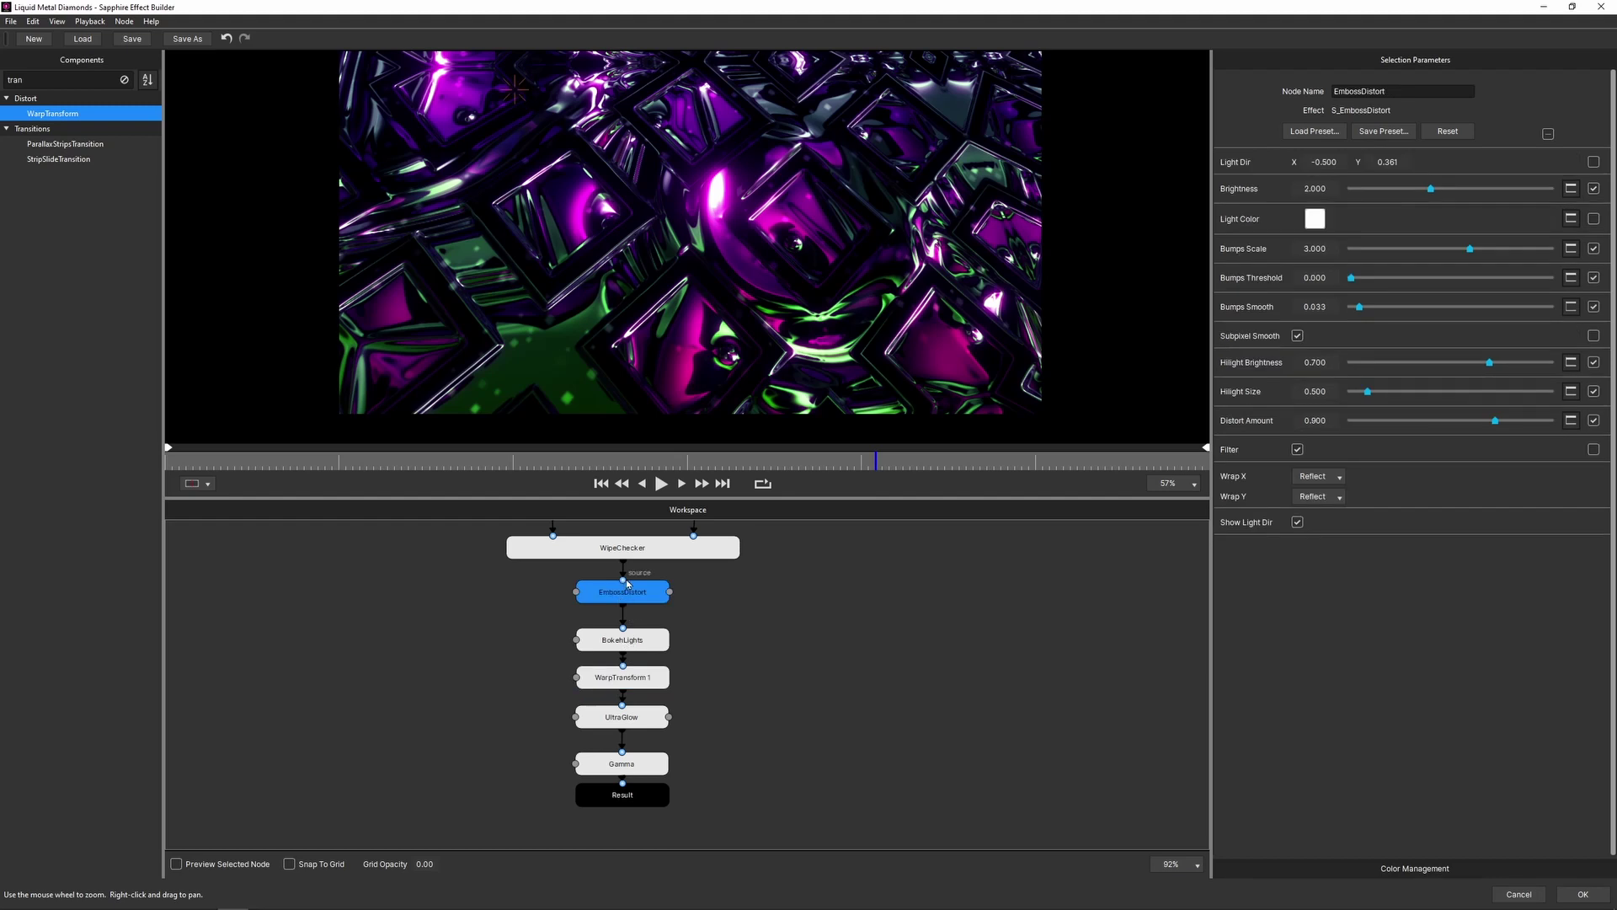
{"action": "left_click", "coordinate": [1547, 134]}
Apply the built effect and set starting keyframes for Shift and Z Dist.
{"action": "left_click", "coordinate": [1580, 896]}
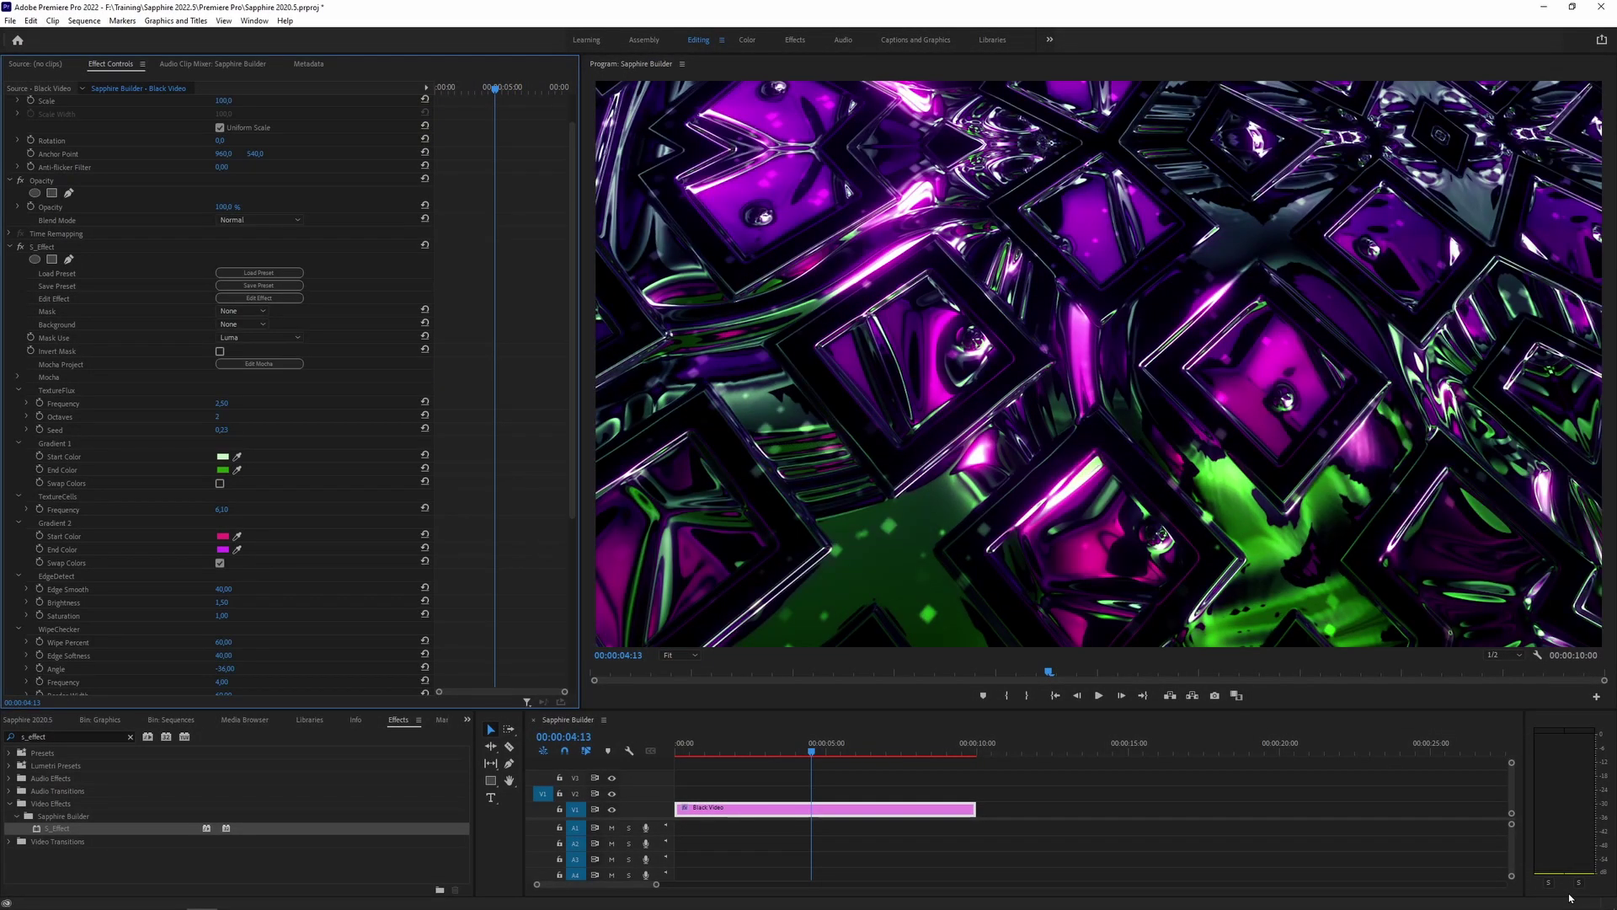
{"action": "scroll", "coordinate": [215, 380], "scroll_direction": "down", "scroll_amount": 5}
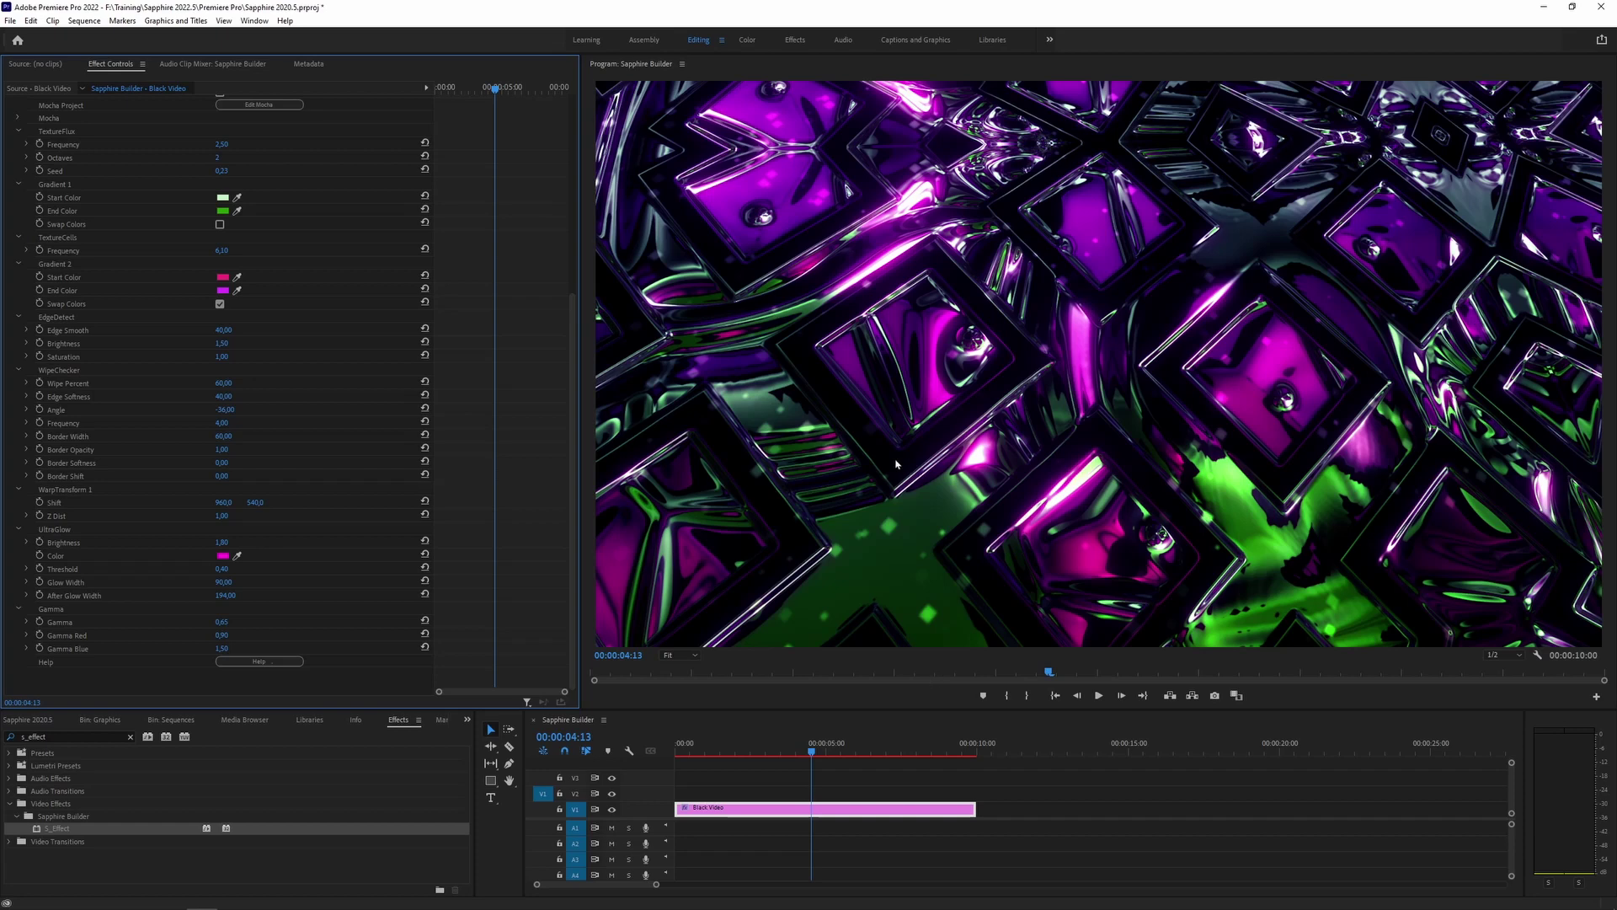
{"action": "key", "text": "Home"}
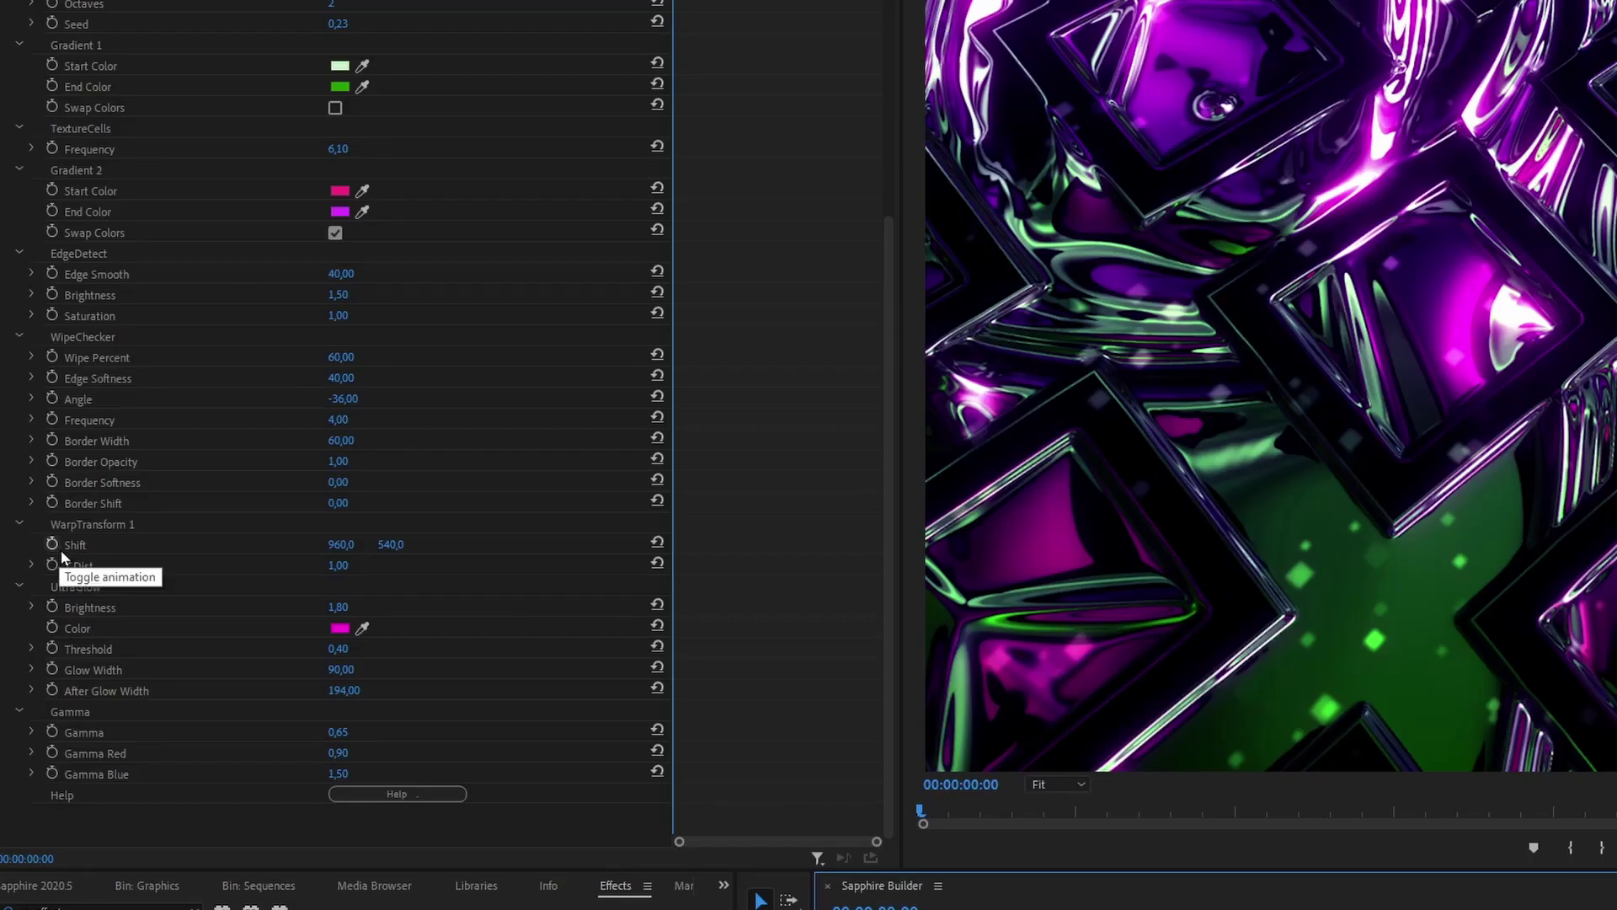
{"action": "left_click", "coordinate": [52, 545]}
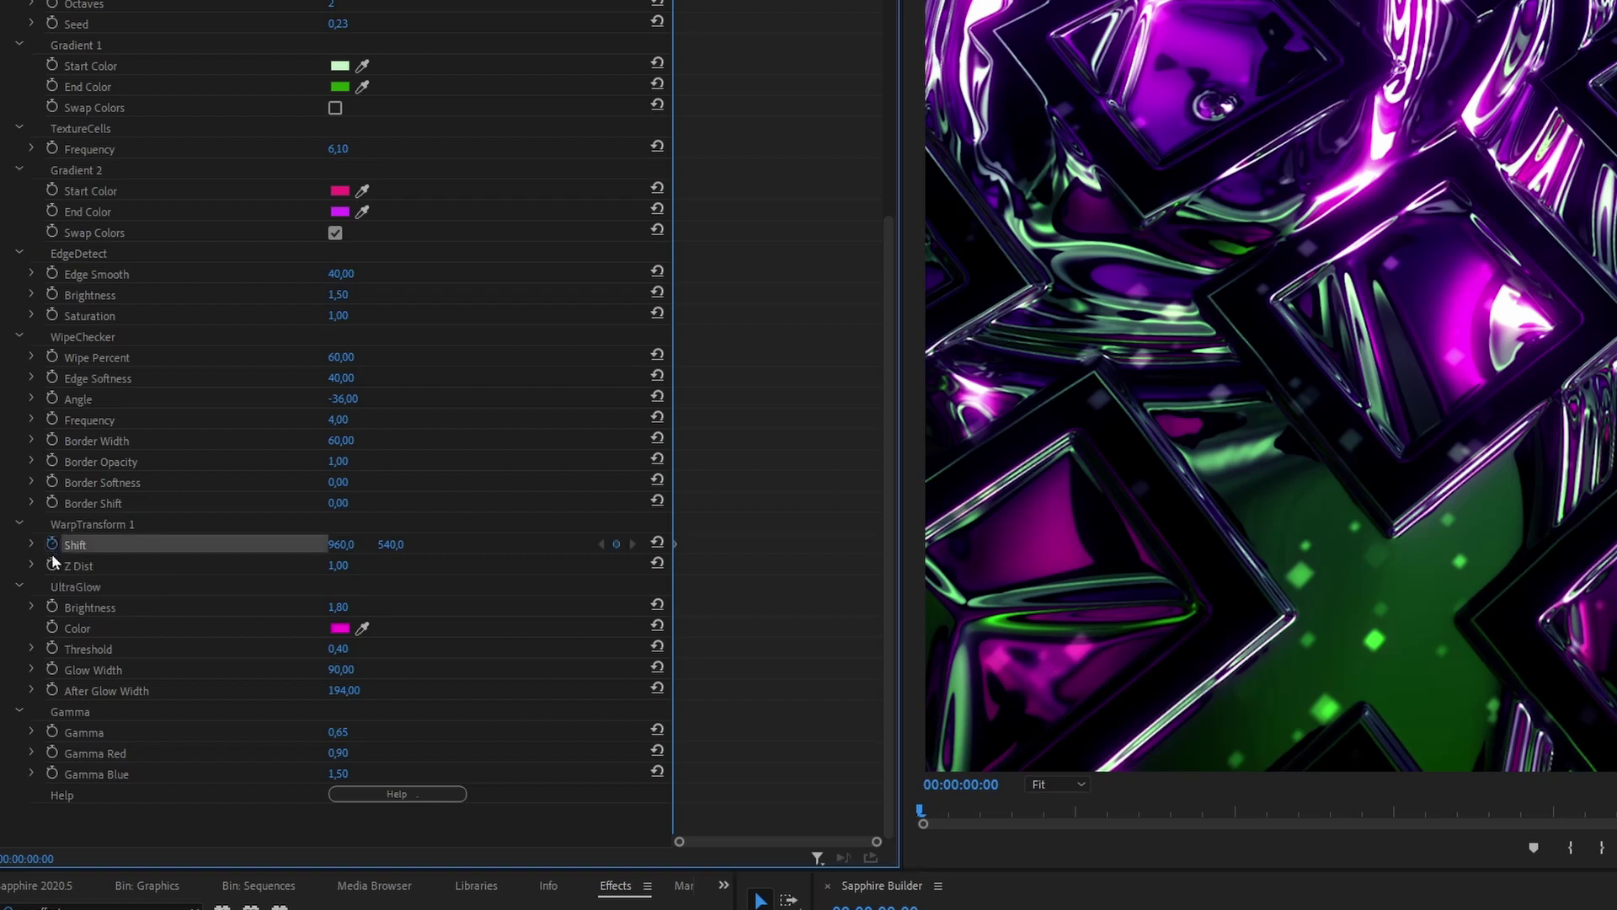
{"action": "left_click", "coordinate": [52, 564]}
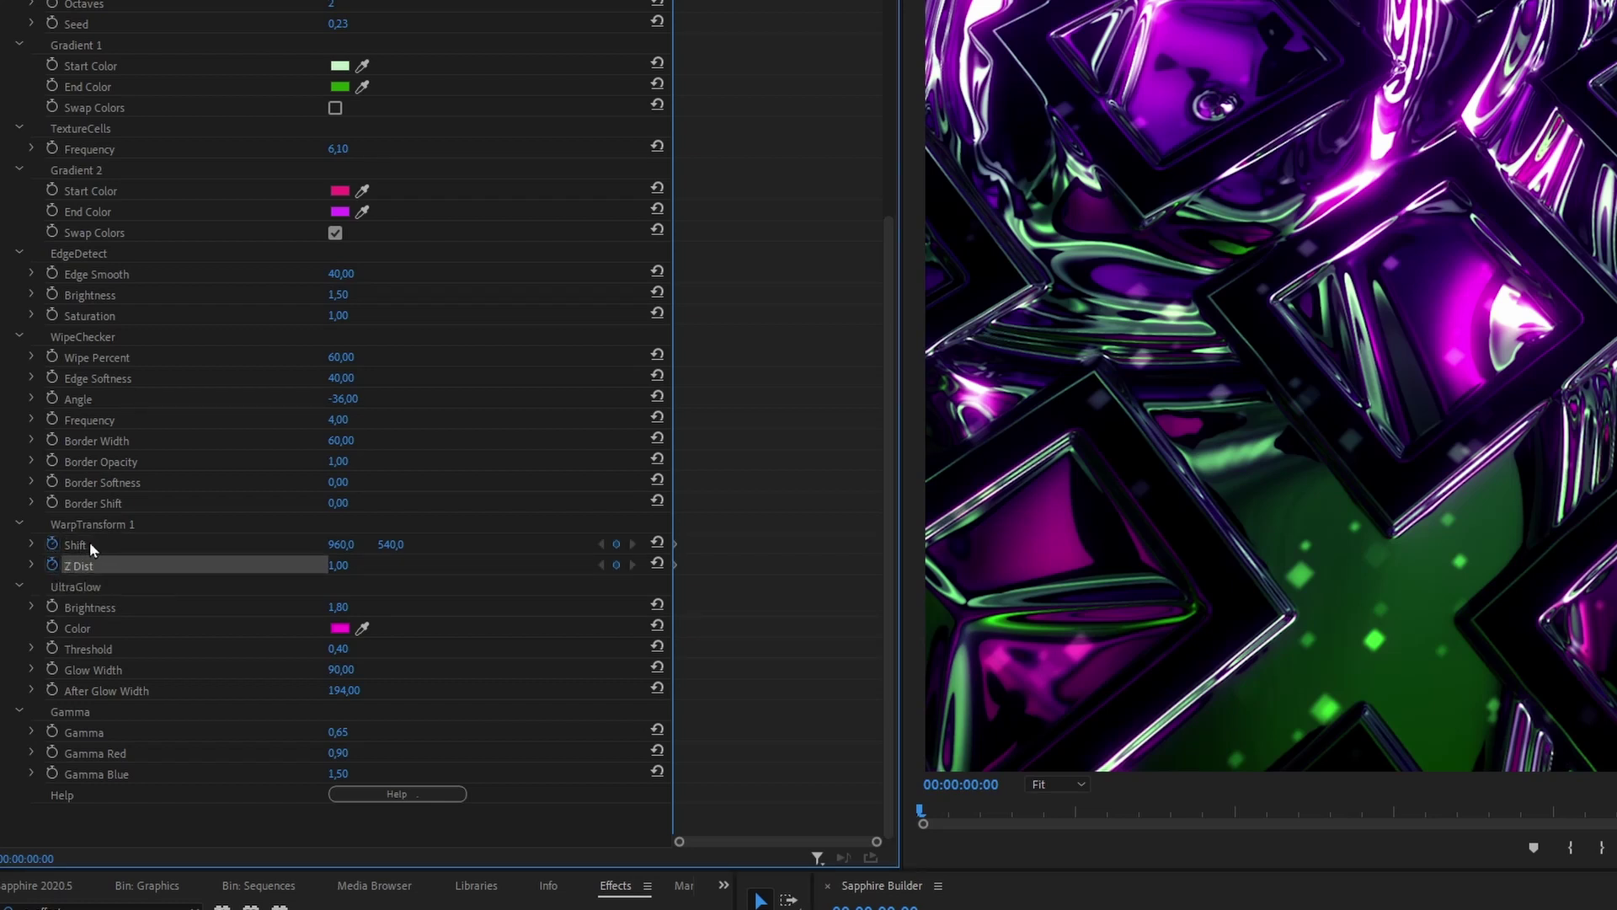
At the clip's end, change Shift X and Y and set playback resolution to Full.
{"action": "key", "text": "End"}
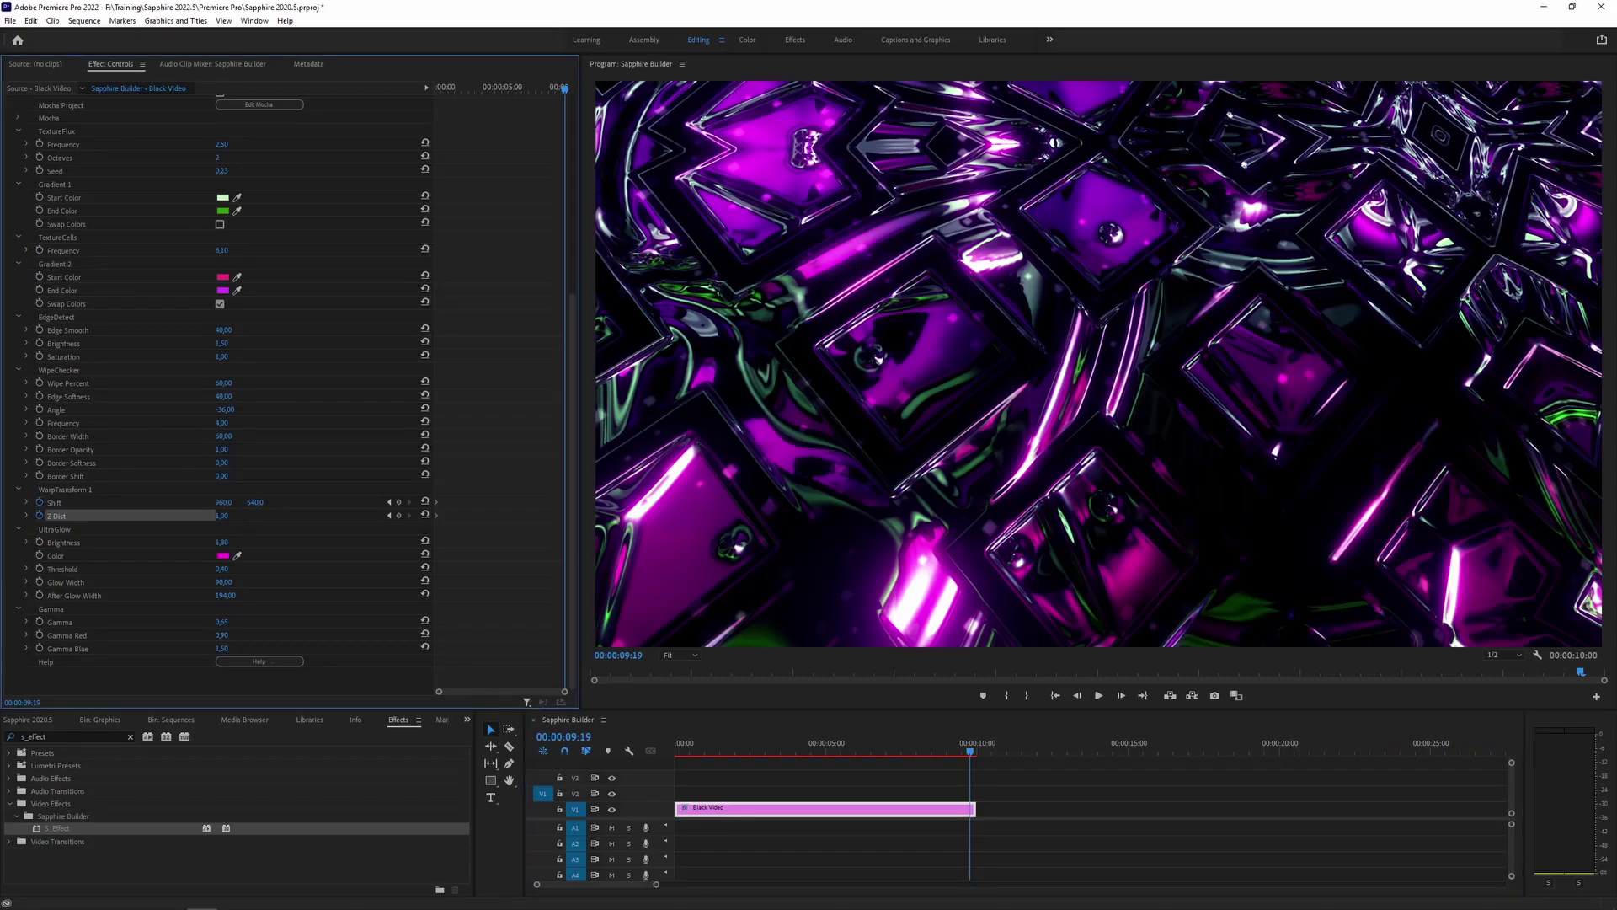
{"action": "left_click_drag", "start_coordinate": [225, 502], "coordinate": [246, 502]}
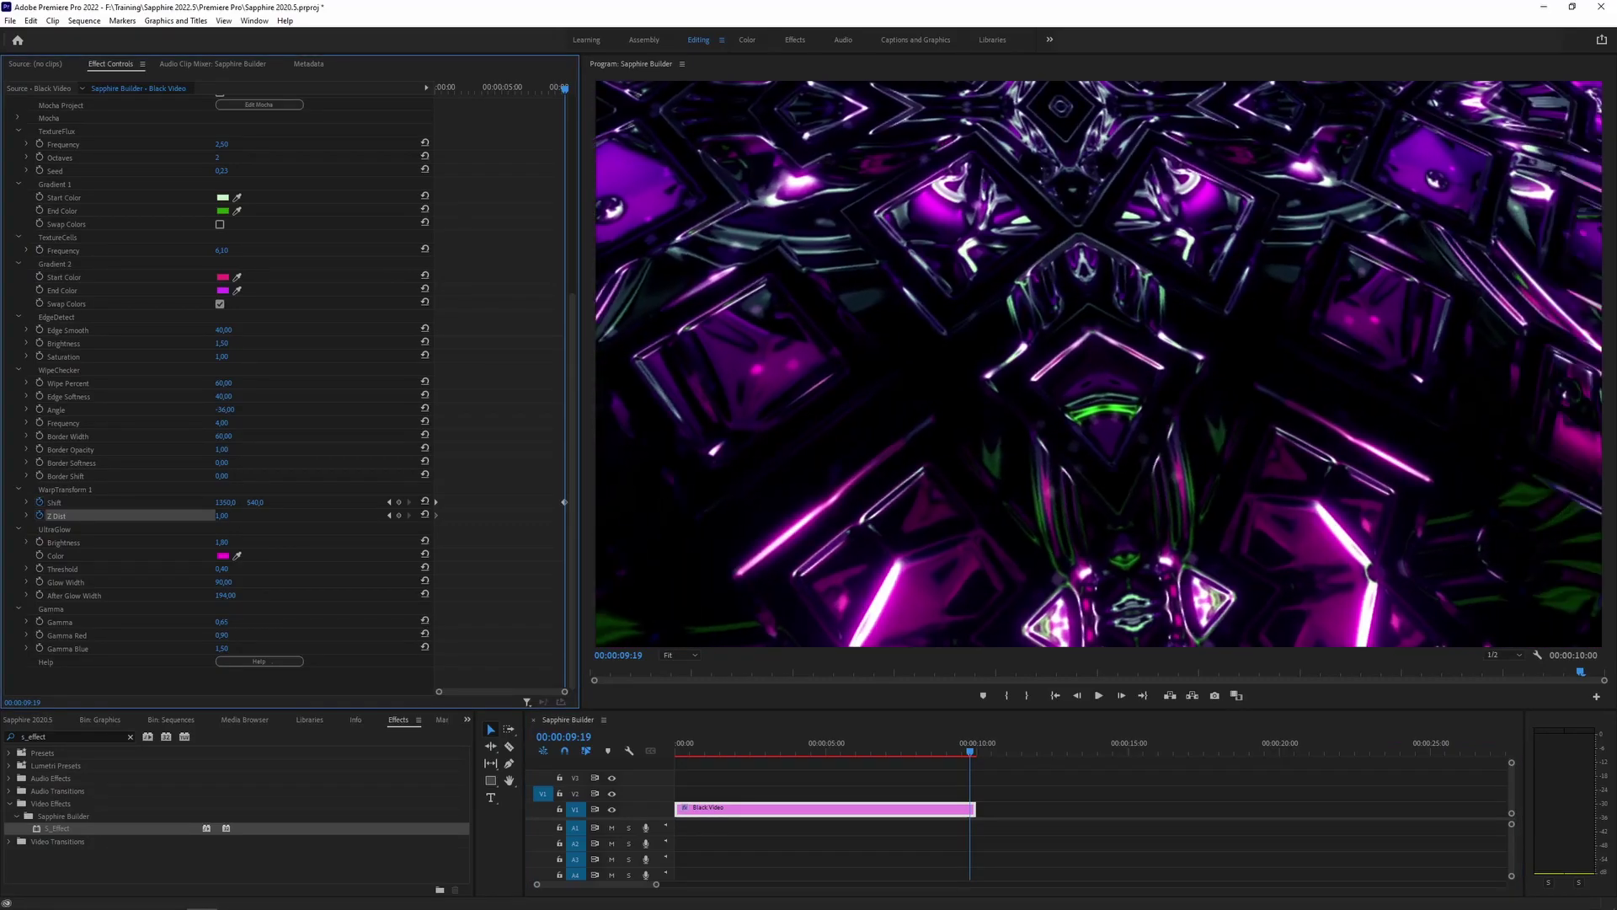
{"action": "left_click_drag", "start_coordinate": [227, 502], "coordinate": [152, 502]}
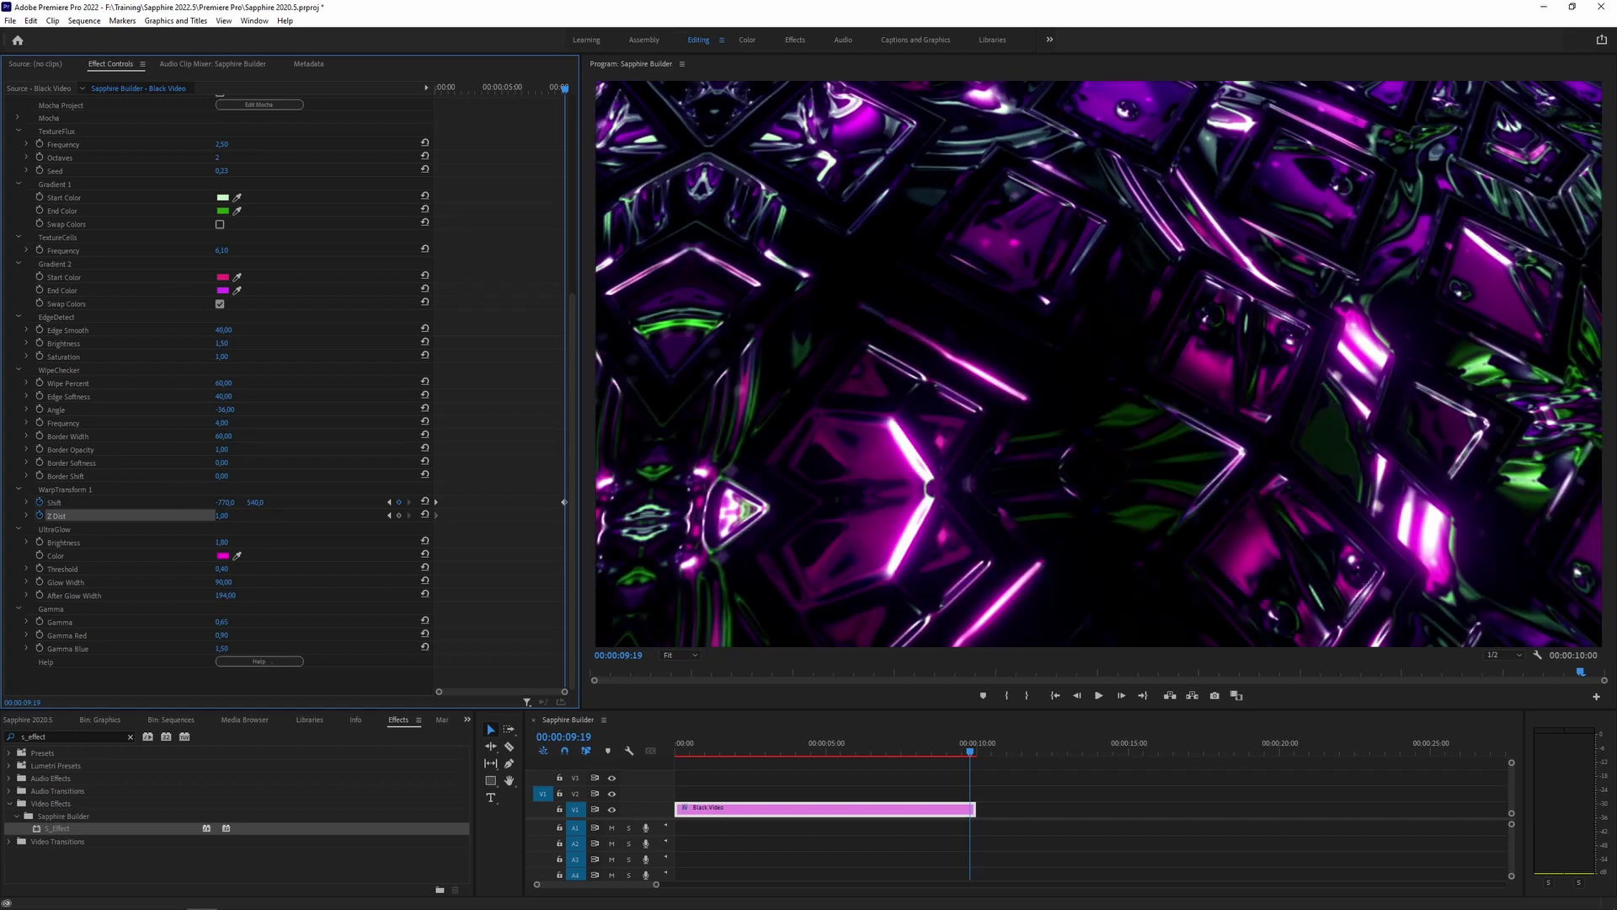
{"action": "left_click_drag", "start_coordinate": [257, 502], "coordinate": [222, 520]}
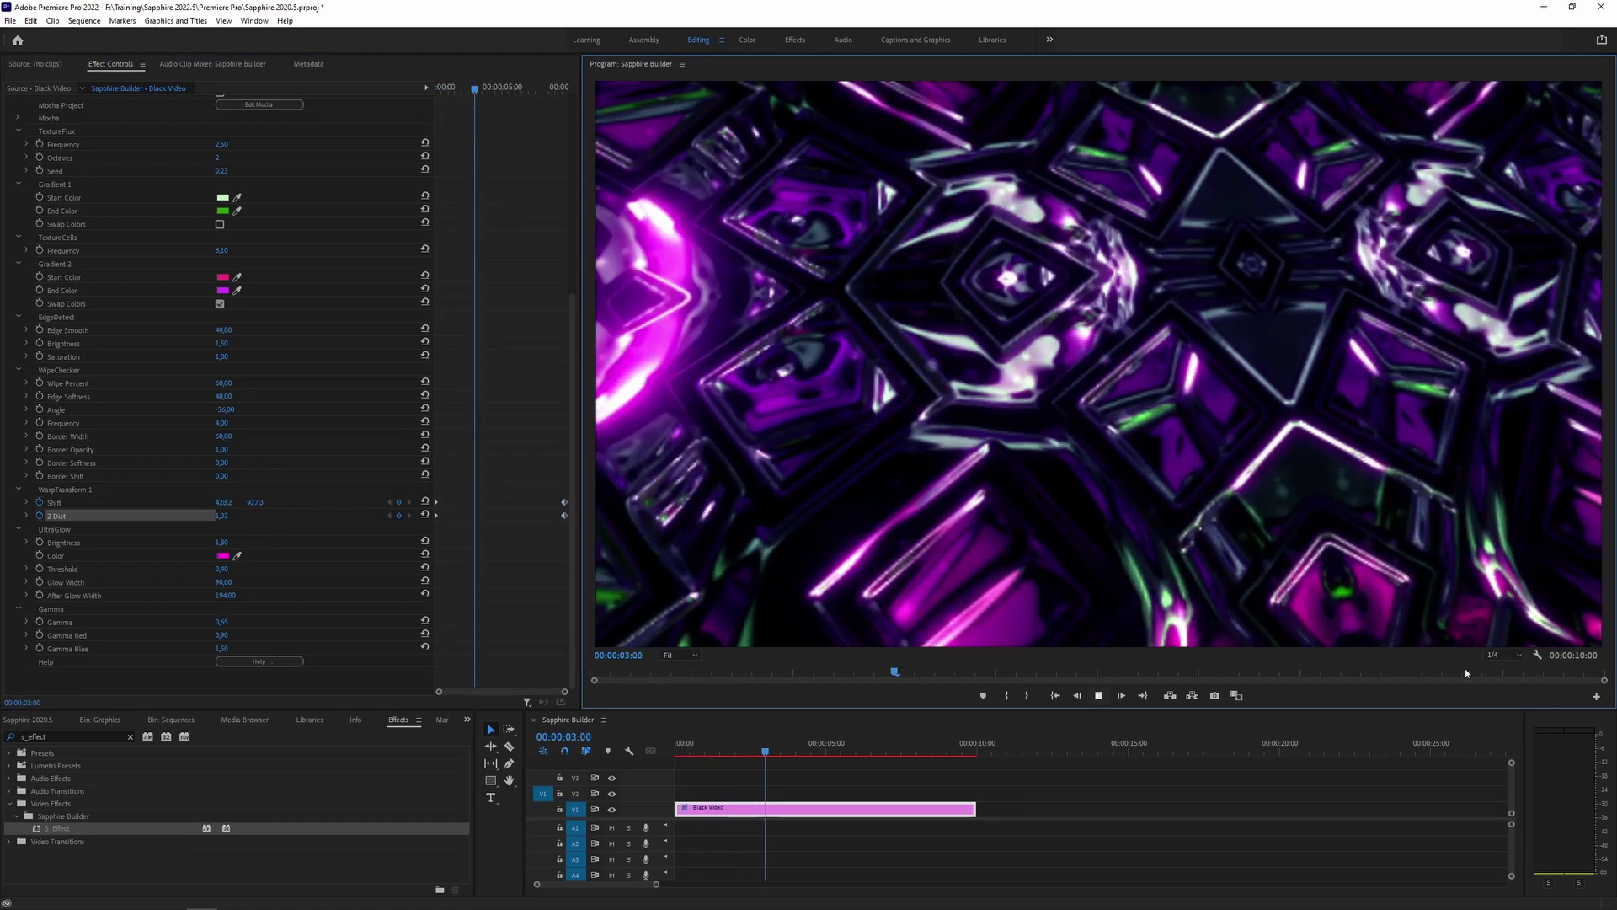
{"action": "left_click", "coordinate": [1494, 656]}
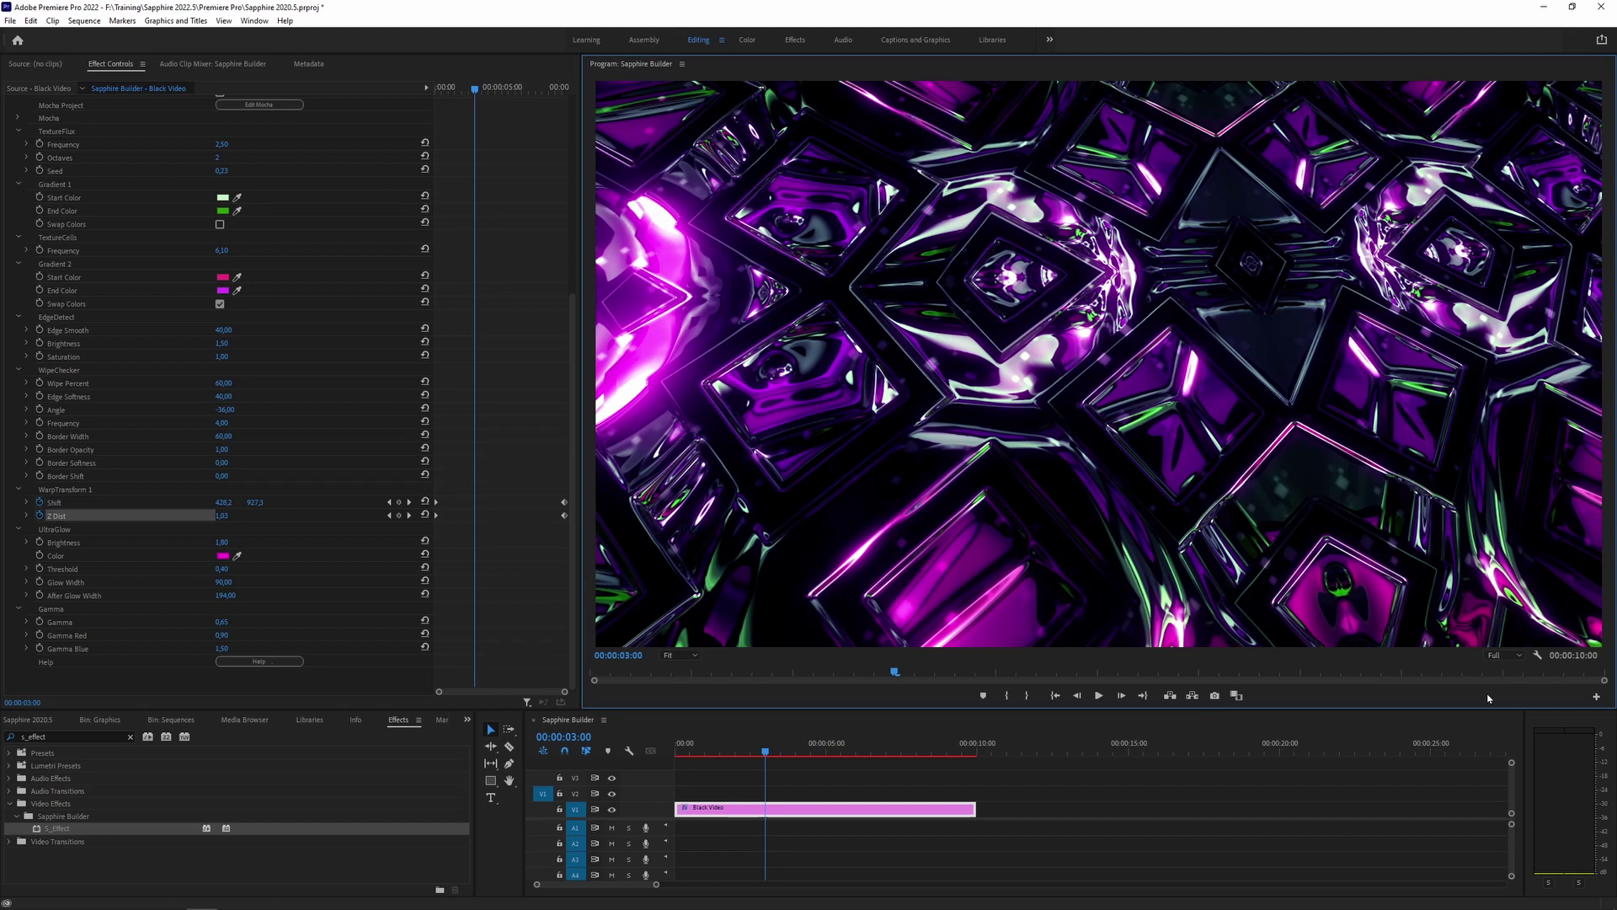
Render the work area preview of the animated Sapphire Liquid Metal effect.
{"action": "key", "text": "Return"}
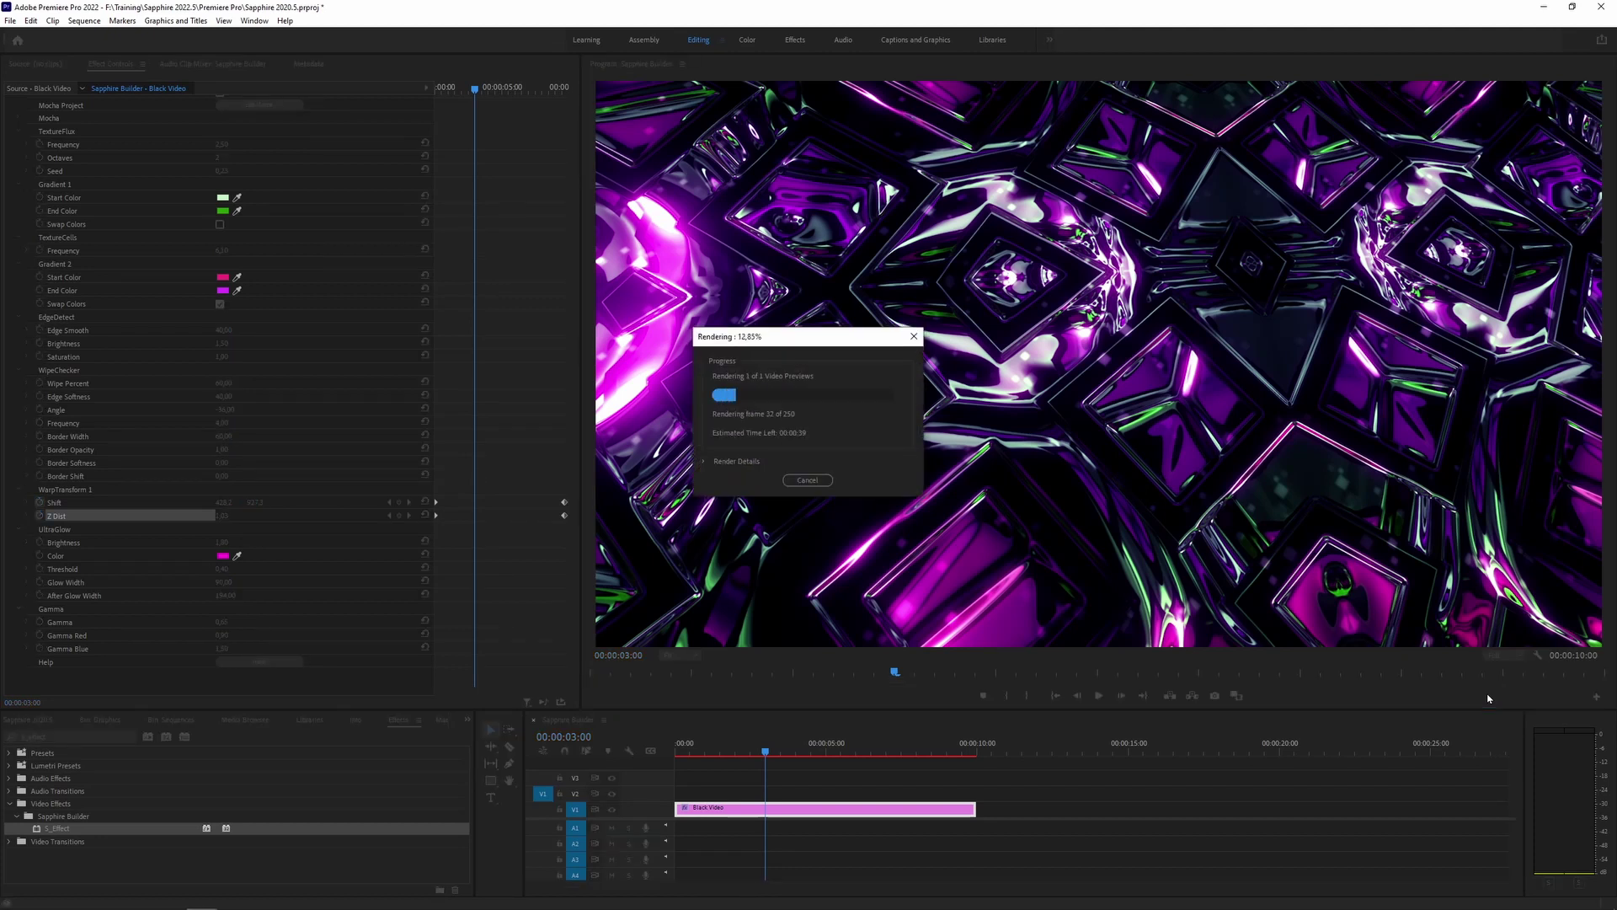